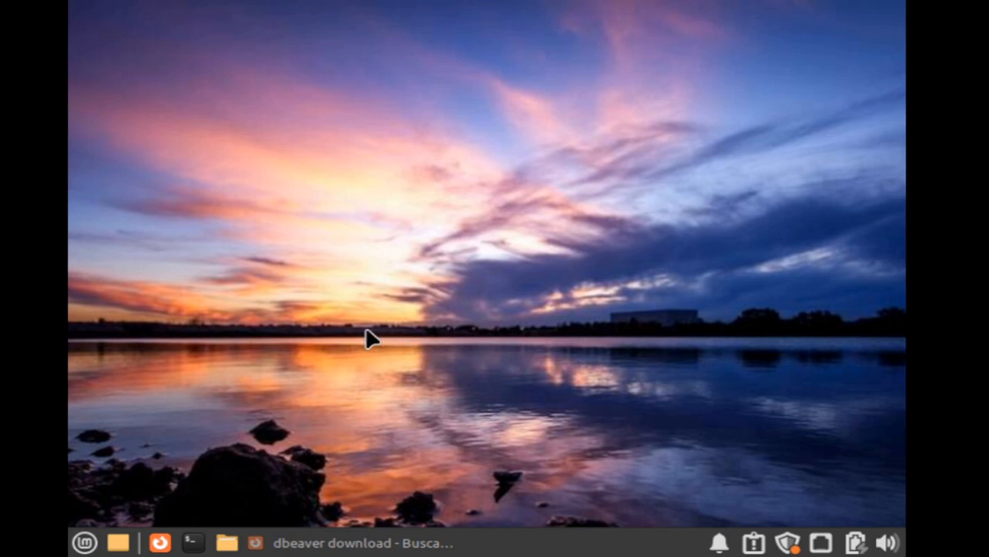
Open the DBeaver Community download page from the Firefox search results.
{"action": "left_click", "coordinate": [366, 542]}
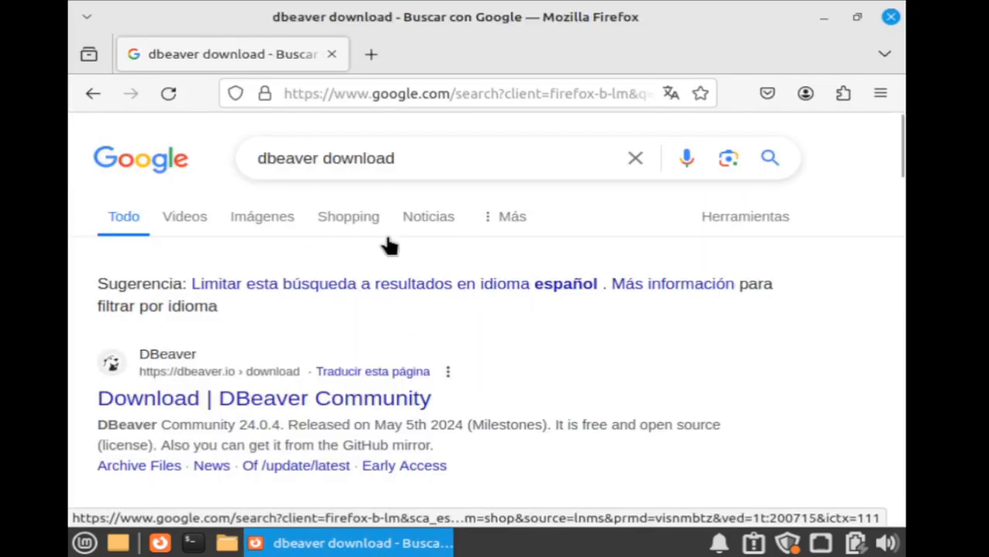
{"action": "scroll", "coordinate": [384, 243], "scroll_direction": "down", "scroll_amount": 3}
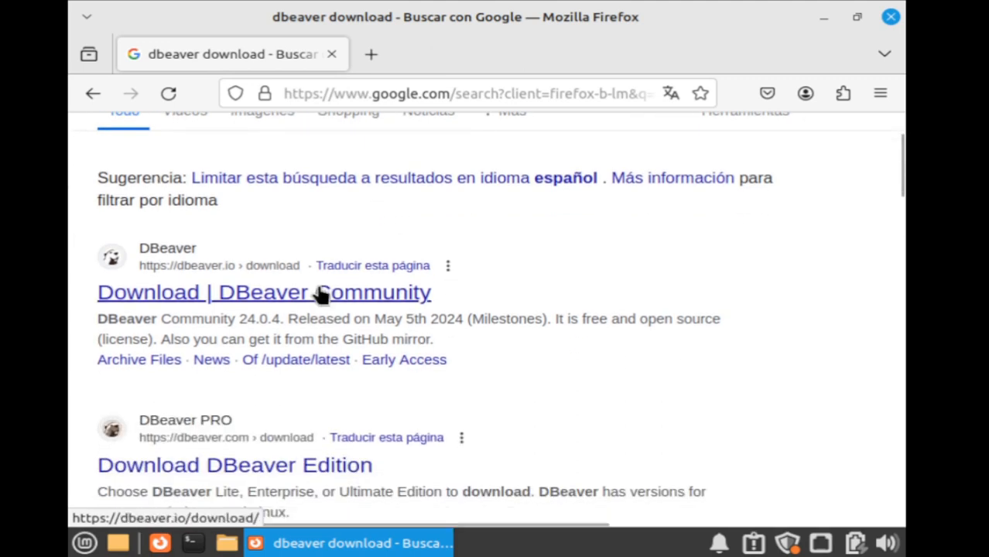
{"action": "left_click", "coordinate": [320, 294]}
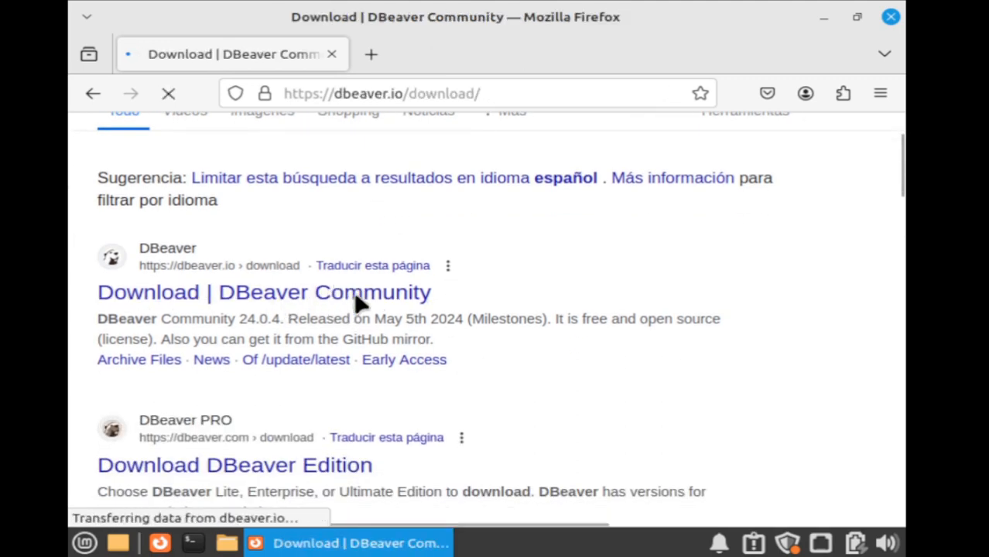
Accept the site's cookies and download the Linux Debian package dbeaver-ce_24.0.4_amd64.deb.
{"action": "scroll", "coordinate": [388, 360], "scroll_direction": "down", "scroll_amount": 5}
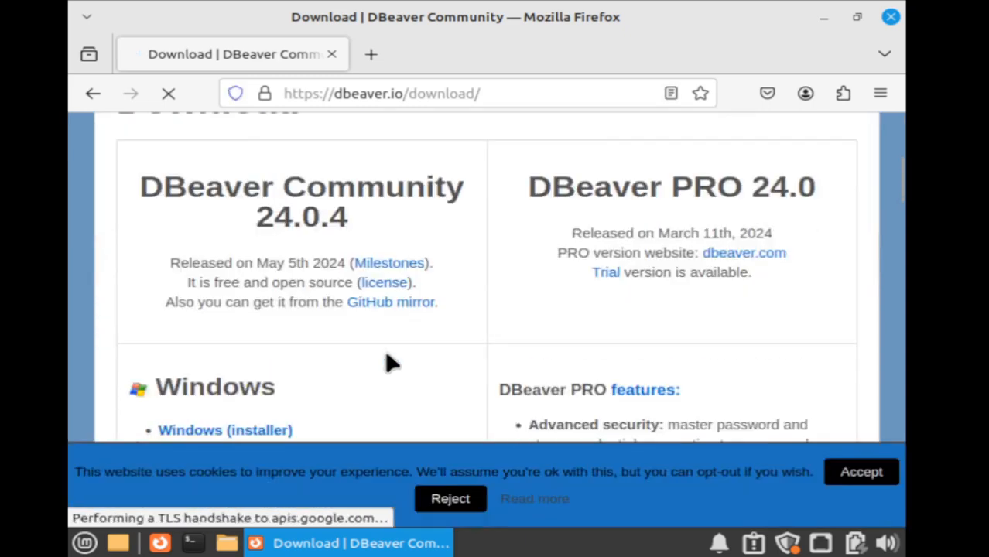
{"action": "scroll", "coordinate": [388, 360], "scroll_direction": "down", "scroll_amount": 5}
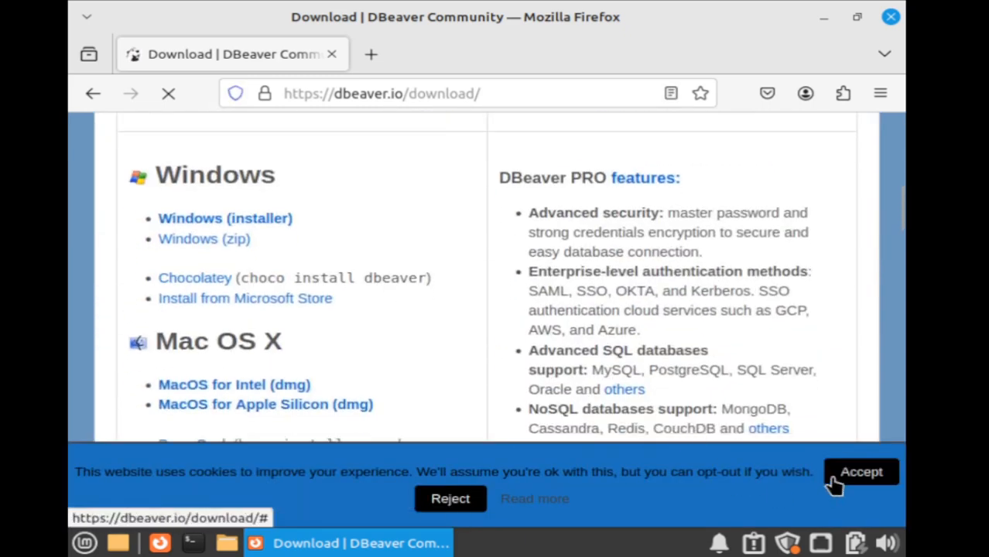
{"action": "left_click", "coordinate": [849, 486]}
{"action": "scroll", "coordinate": [309, 316], "scroll_direction": "down", "scroll_amount": 5}
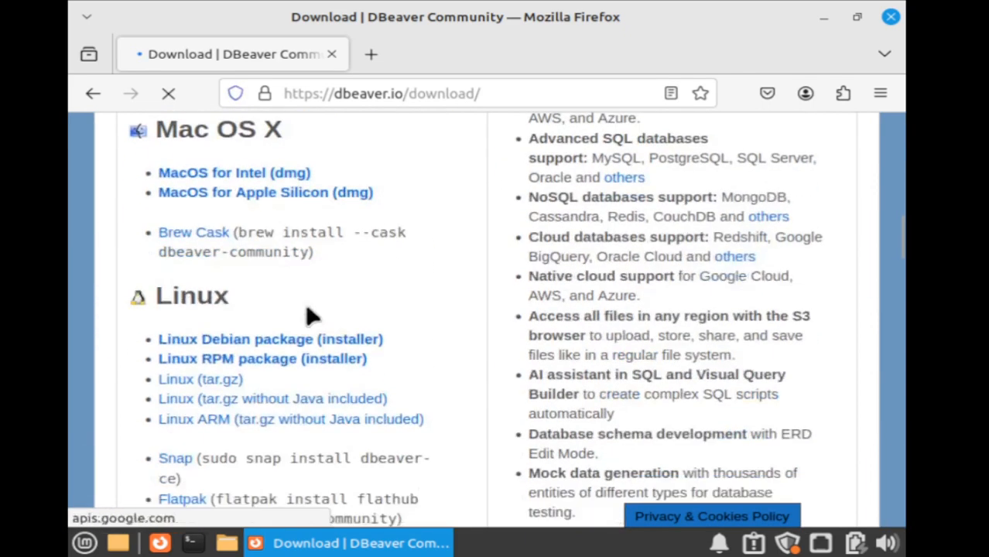
{"action": "left_click", "coordinate": [252, 340]}
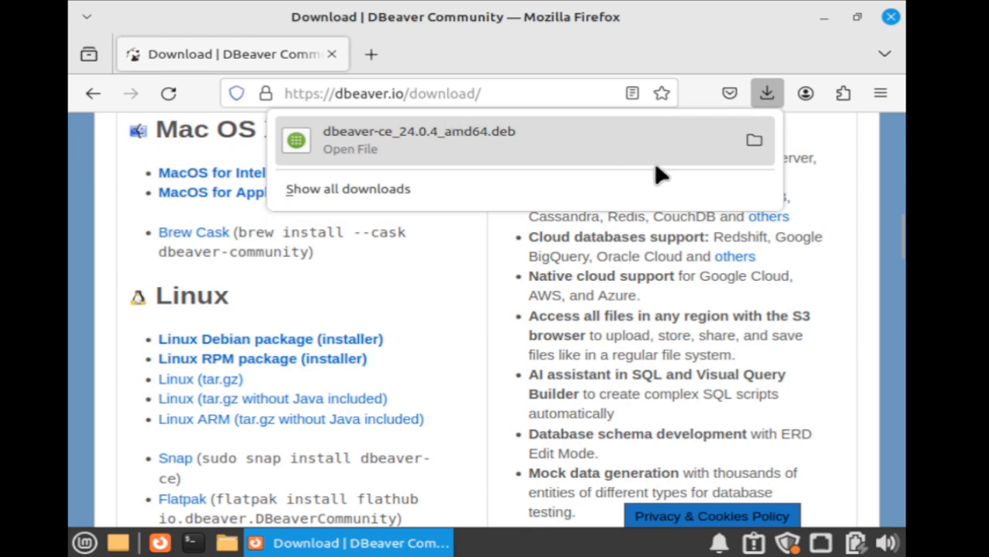
Reveal dbeaver-ce_24.0.4_amd64.deb in Thunar's Descargas folder and open a terminal there.
{"action": "left_click", "coordinate": [750, 140]}
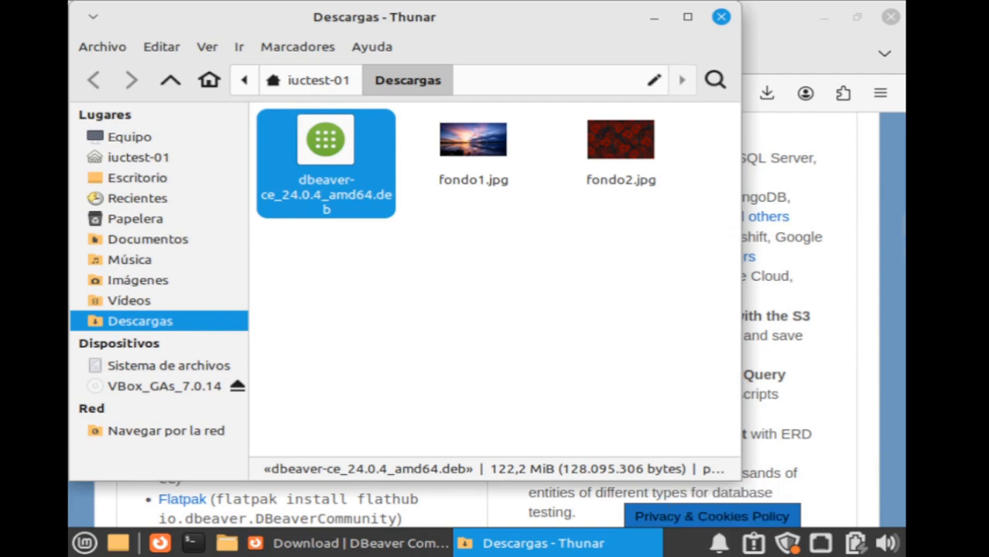
{"action": "right_click", "coordinate": [431, 226]}
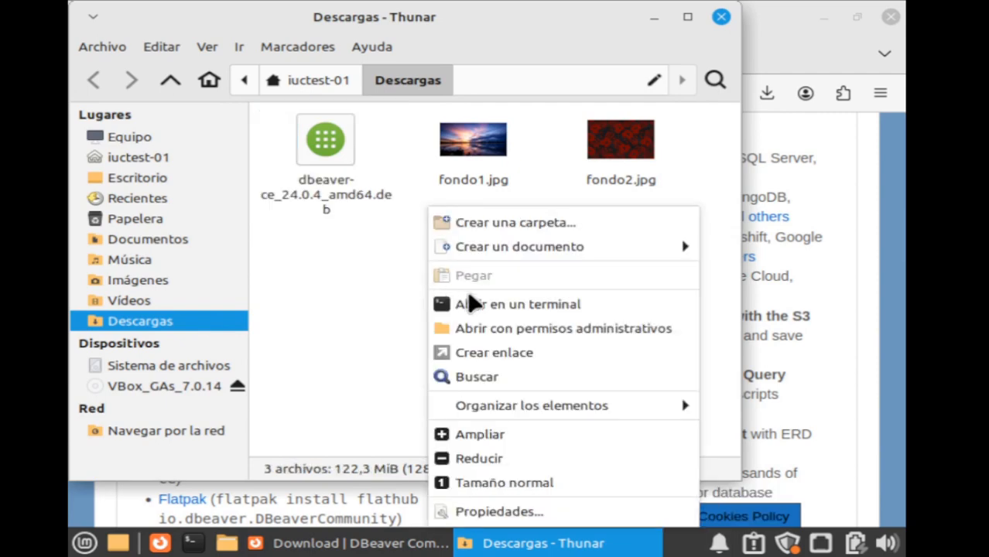
{"action": "left_click", "coordinate": [480, 305]}
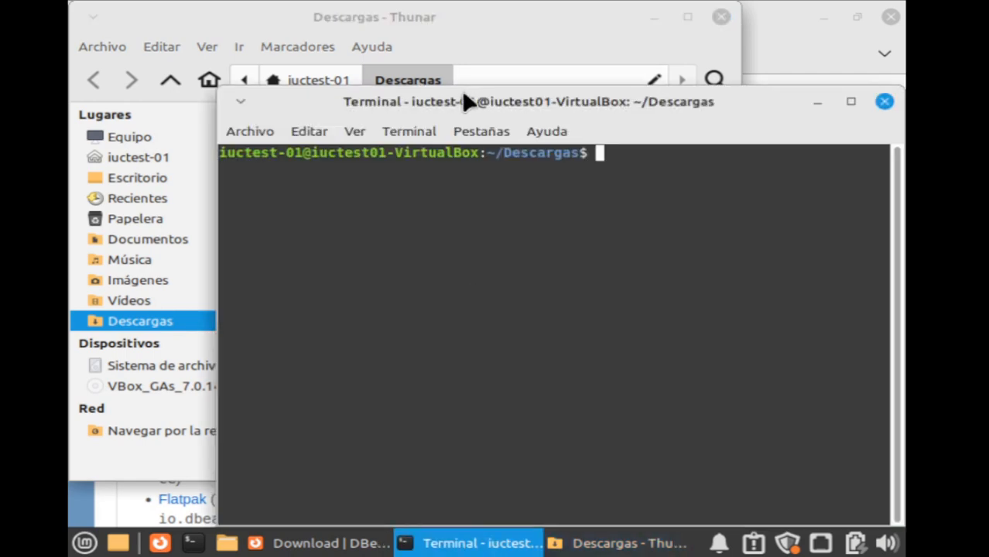
Maximize the terminal and run sudo apt update, entering the administrator password.
{"action": "double_click", "coordinate": [467, 102]}
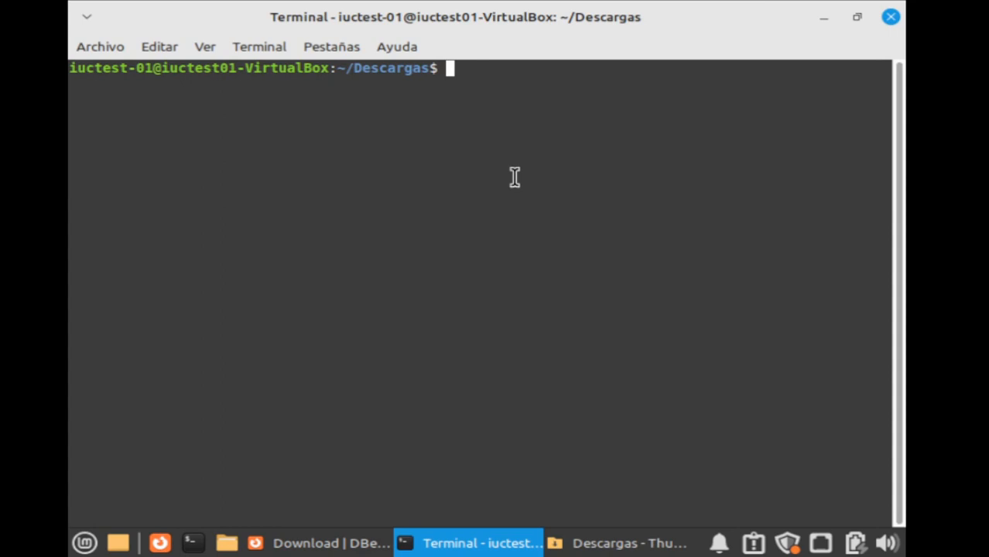
{"action": "type", "text": "sudo apt "}
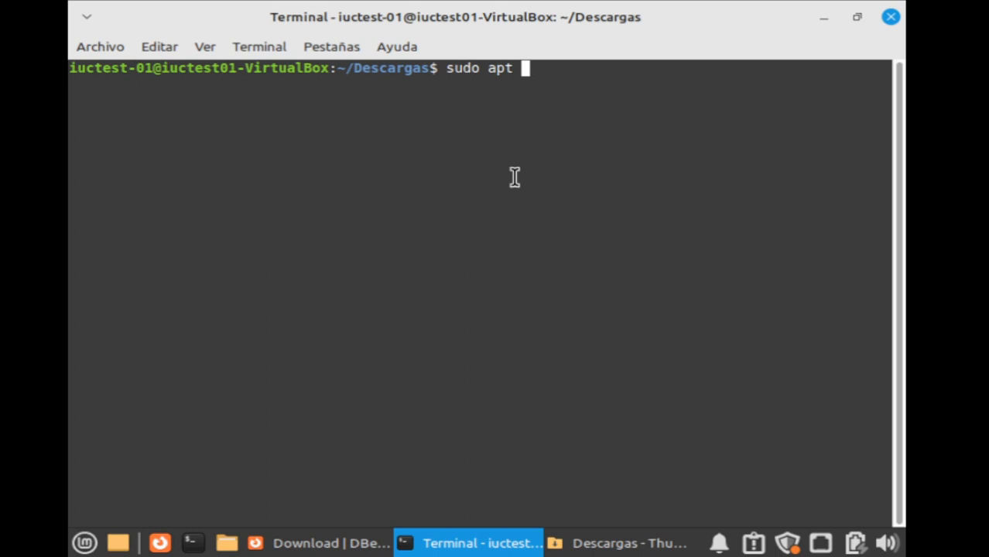
{"action": "type", "text": "update"}
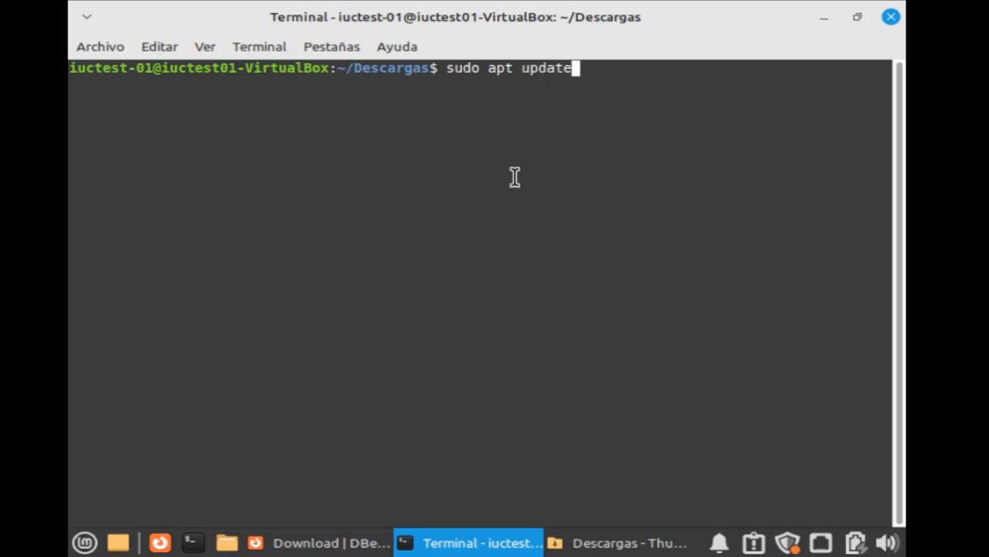
{"action": "key", "text": "Return"}
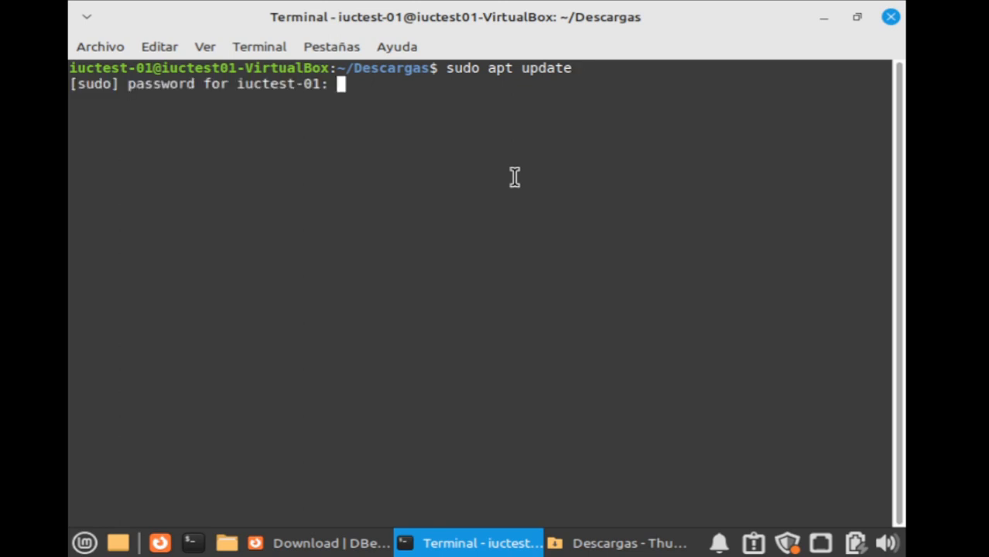
{"action": "type", "text": "**"}
{"action": "key", "text": "Return"}
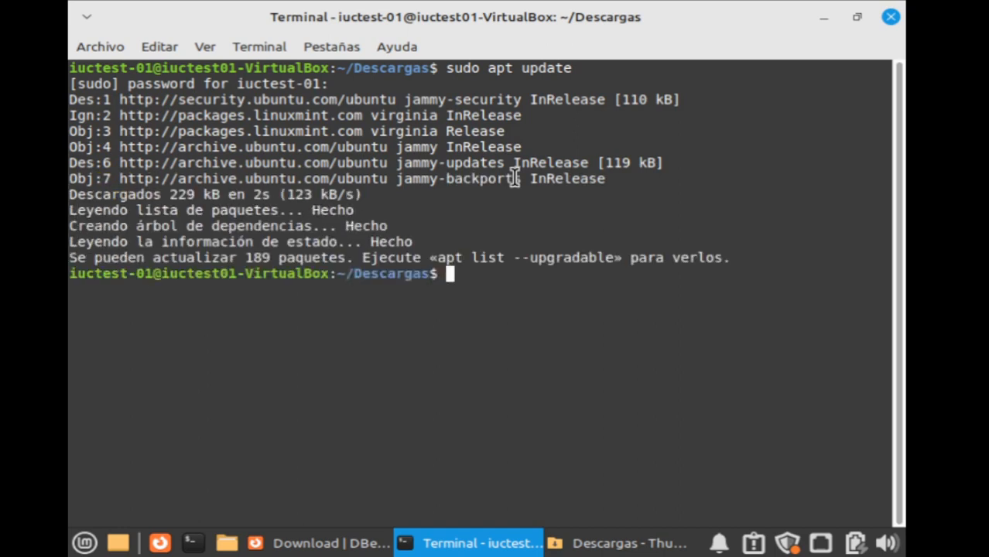
Install the package with sudo dpkg -i dbeaver-ce_24.0.4_amd64.deb.
{"action": "type", "text": "sudo "}
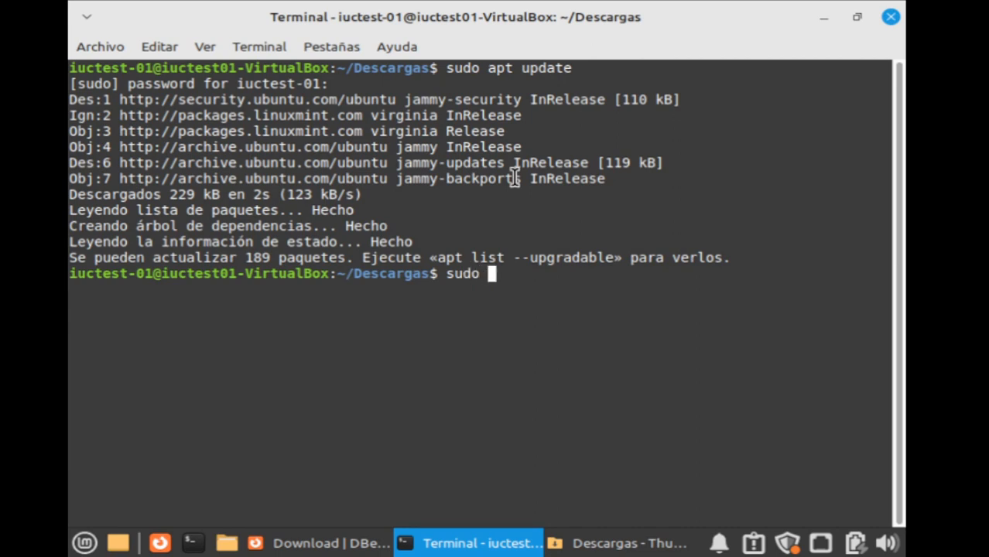
{"action": "type", "text": "dpkg "}
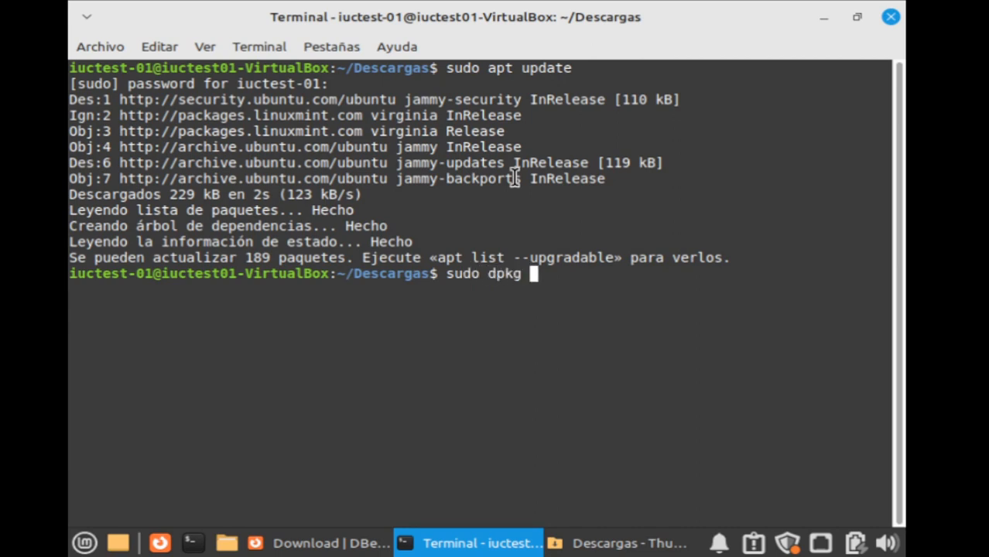
{"action": "type", "text": "-i db"}
{"action": "key", "text": "Tab"}
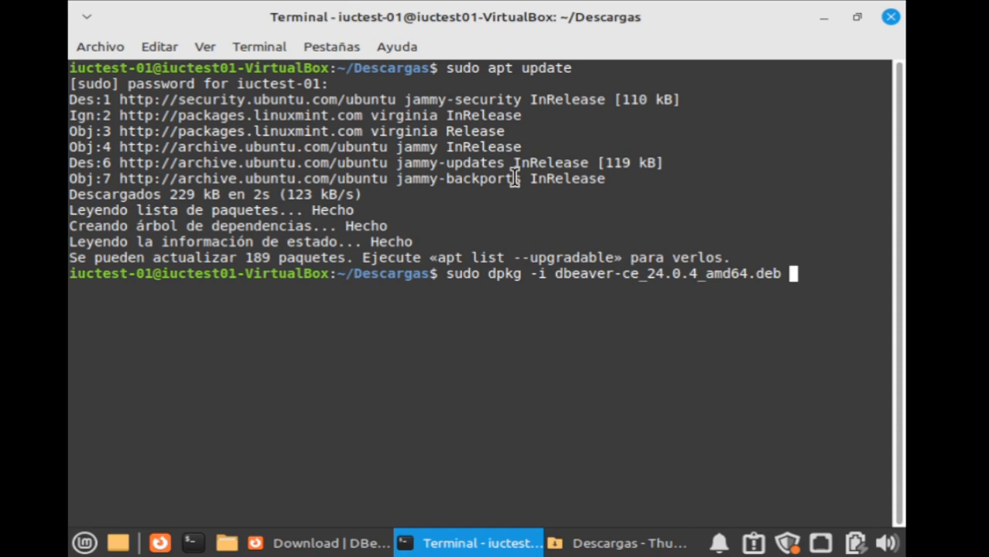
{"action": "key", "text": "Return"}
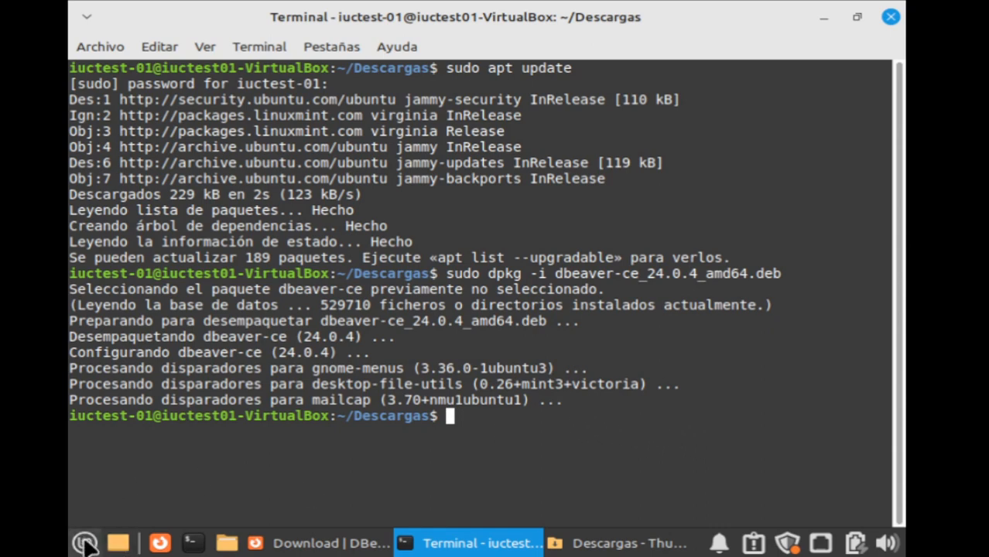
Launch dbeaver-ce by searching 'db' in the Mint menu, then maximize the DBeaver window.
{"action": "left_click", "coordinate": [85, 543]}
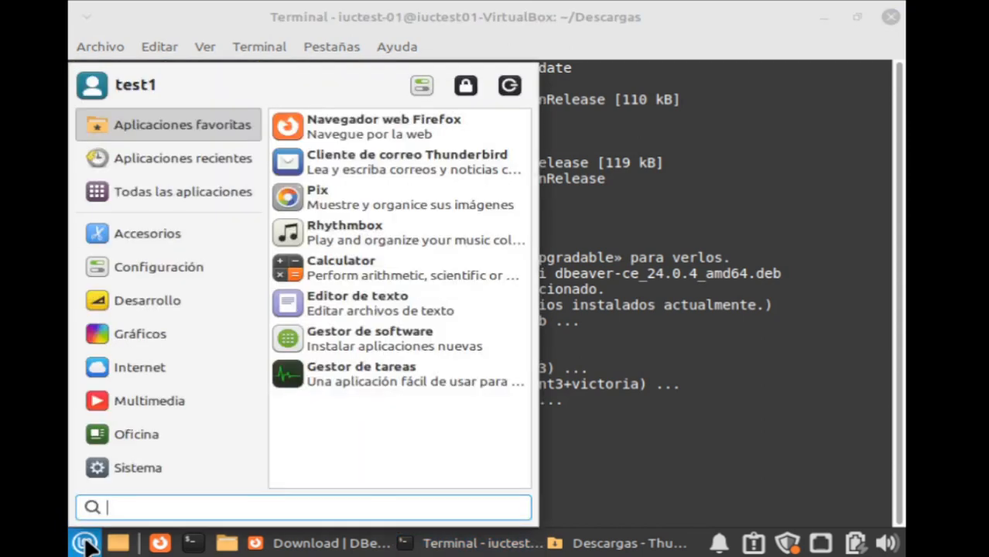
{"action": "type", "text": "db"}
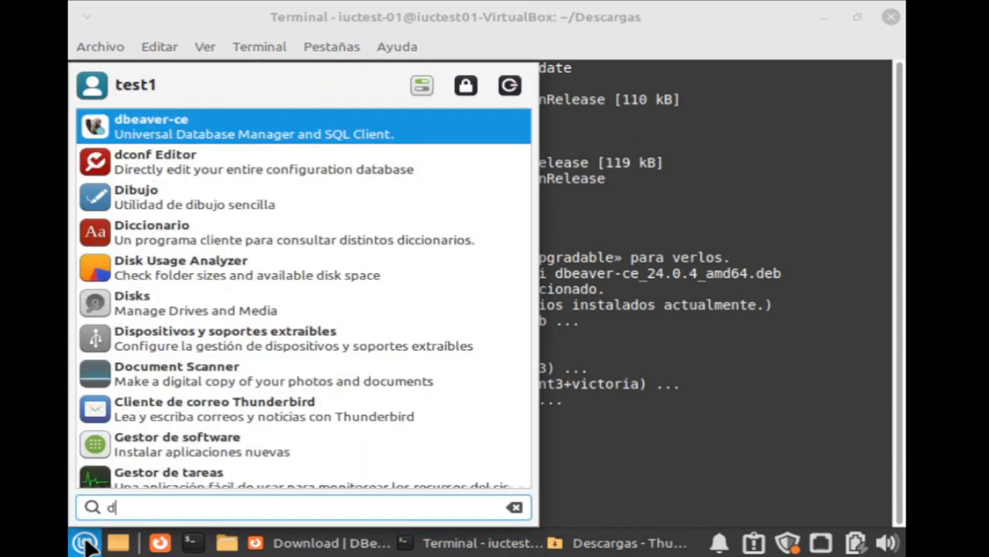
{"action": "left_click", "coordinate": [180, 132]}
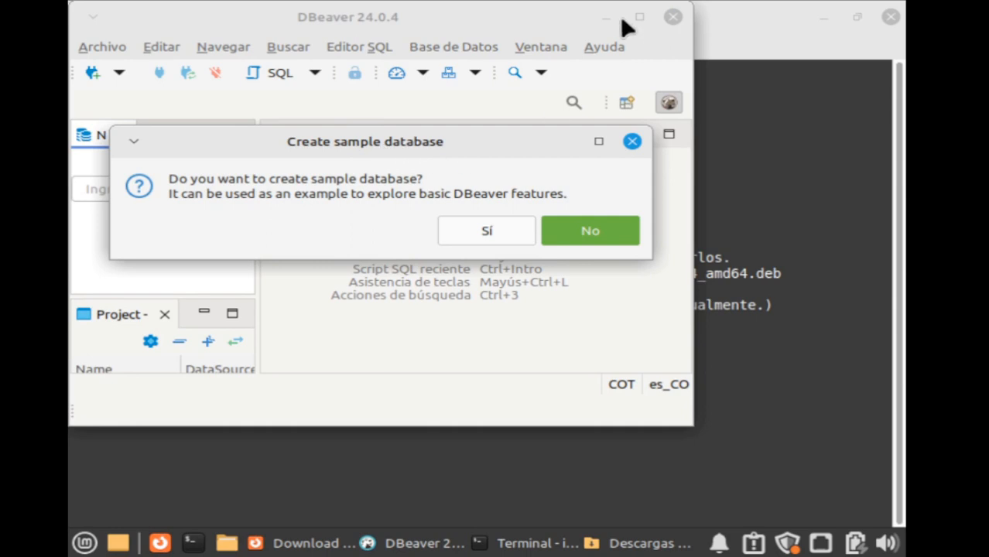
{"action": "left_click", "coordinate": [639, 18]}
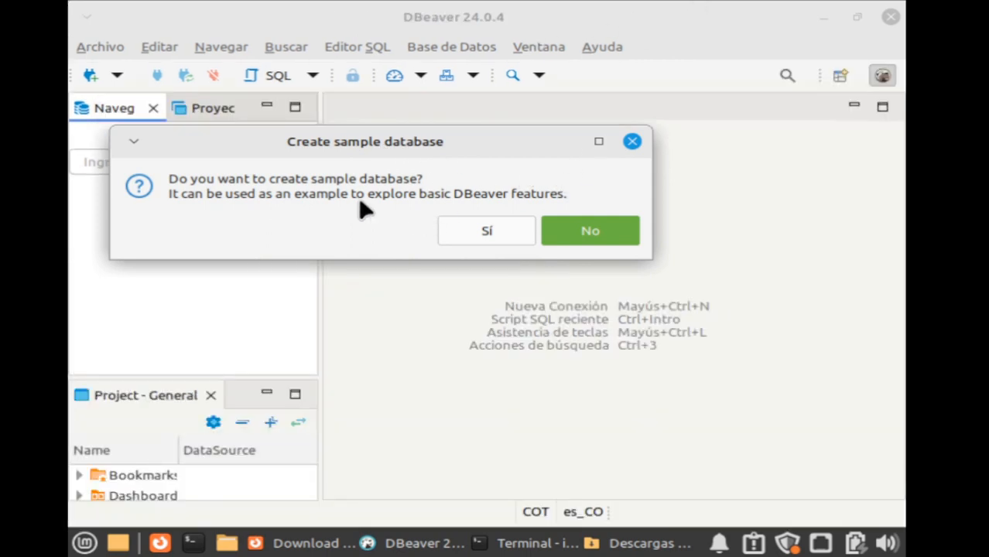
Decline the sample database and browse the SQL and NoSQL driver categories.
{"action": "left_click", "coordinate": [586, 234]}
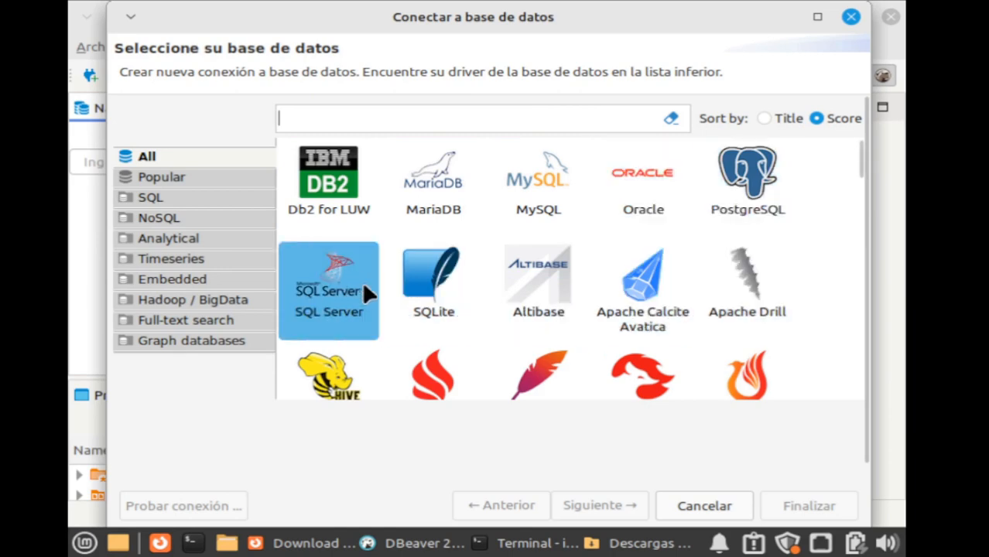
{"action": "scroll", "coordinate": [722, 360], "scroll_direction": "down", "scroll_amount": 3}
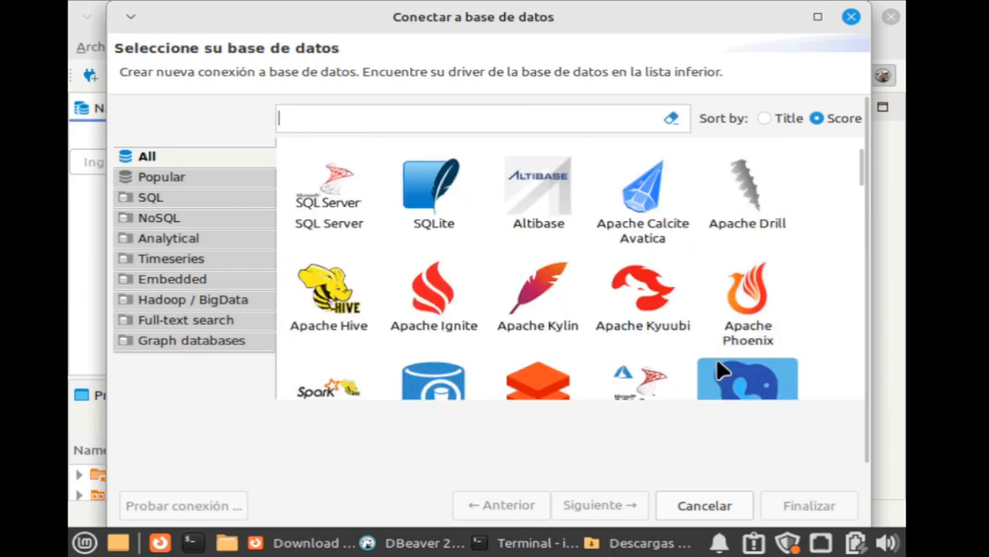
{"action": "left_click", "coordinate": [179, 198]}
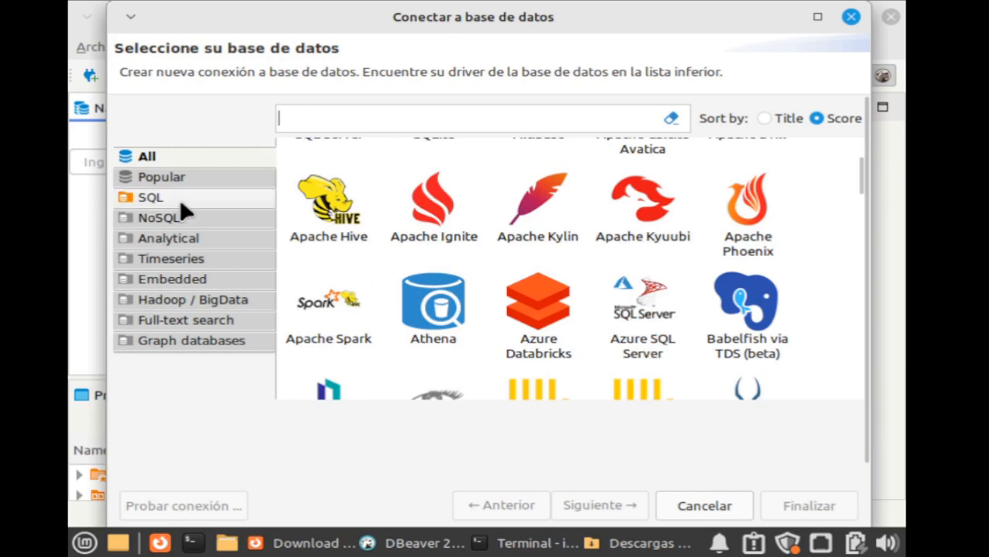
{"action": "scroll", "coordinate": [476, 307], "scroll_direction": "down", "scroll_amount": 2}
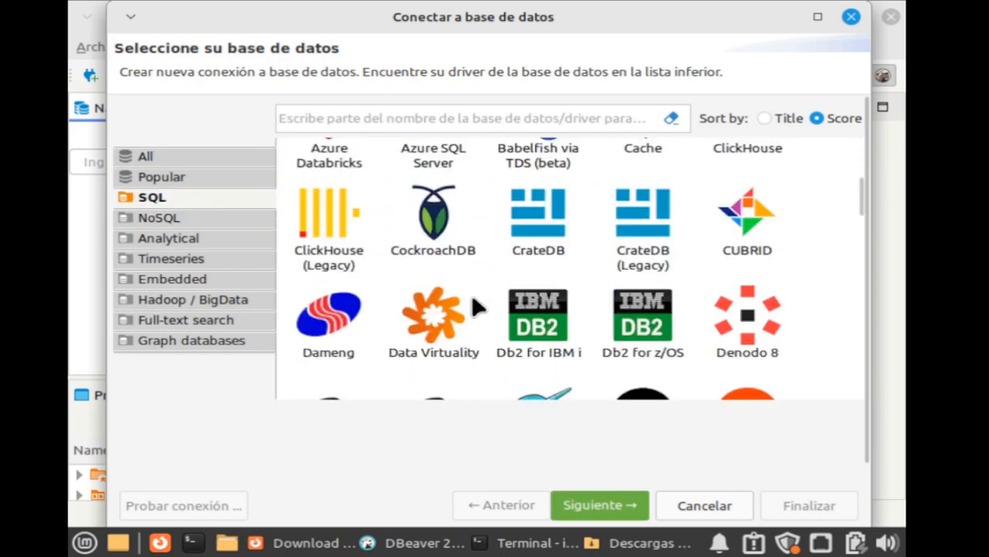
{"action": "scroll", "coordinate": [478, 307], "scroll_direction": "down", "scroll_amount": 3}
{"action": "left_click", "coordinate": [159, 216]}
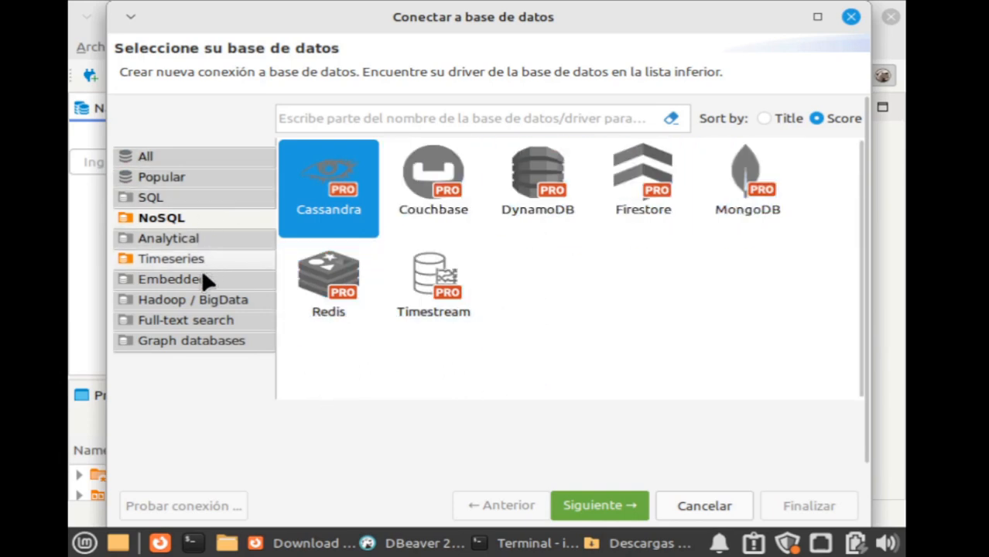
Return to all drivers, select MySQL, and continue to the connection settings.
{"action": "left_click", "coordinate": [201, 156]}
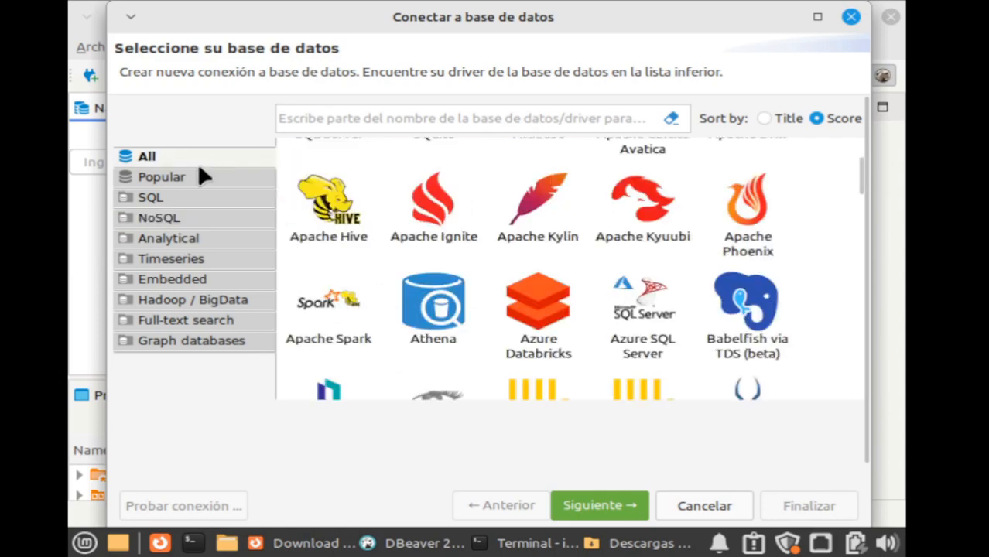
{"action": "scroll", "coordinate": [685, 309], "scroll_direction": "up", "scroll_amount": 3}
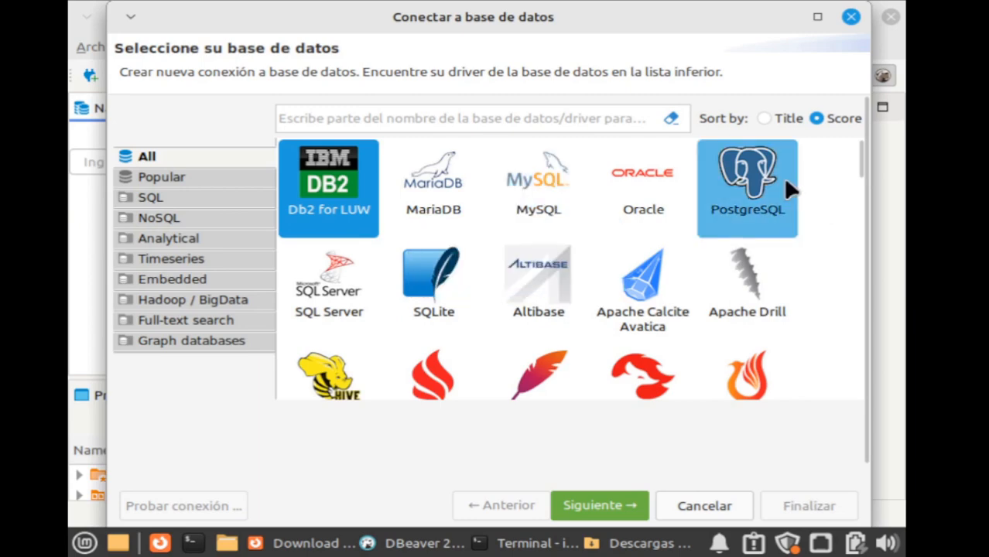
{"action": "left_click", "coordinate": [534, 197]}
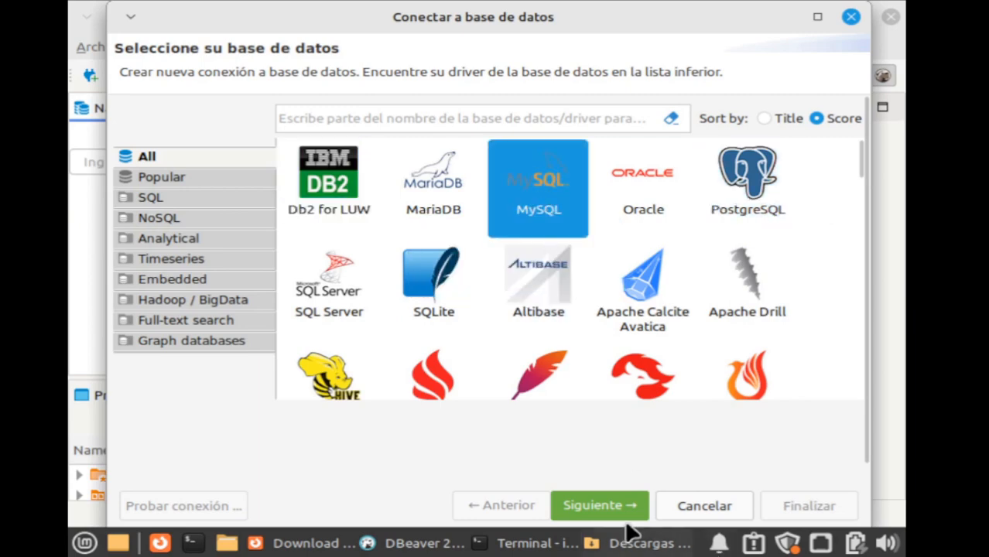
{"action": "left_click", "coordinate": [603, 505]}
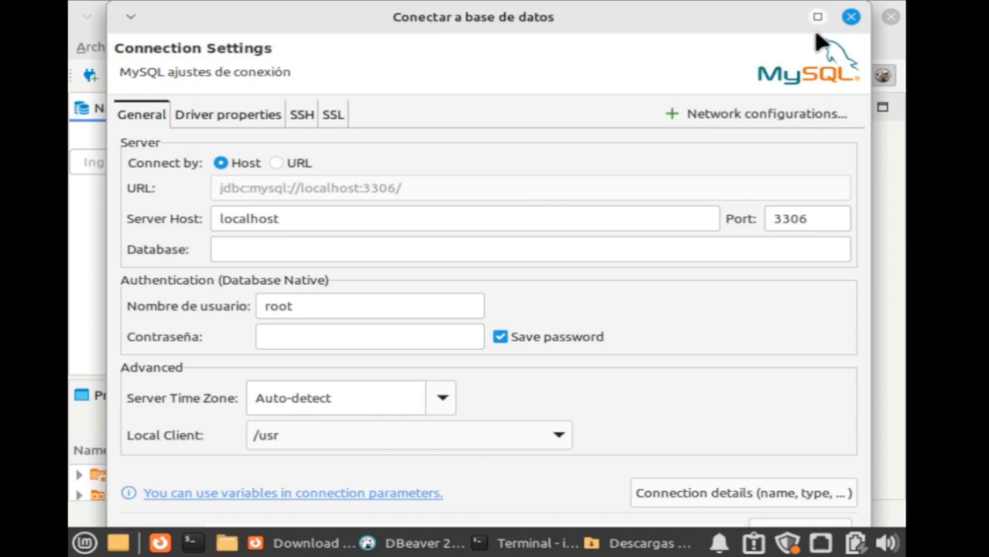
Maximize the MySQL connection dialog, focus its Database field, then bring the Terminal forward.
{"action": "left_click", "coordinate": [817, 16]}
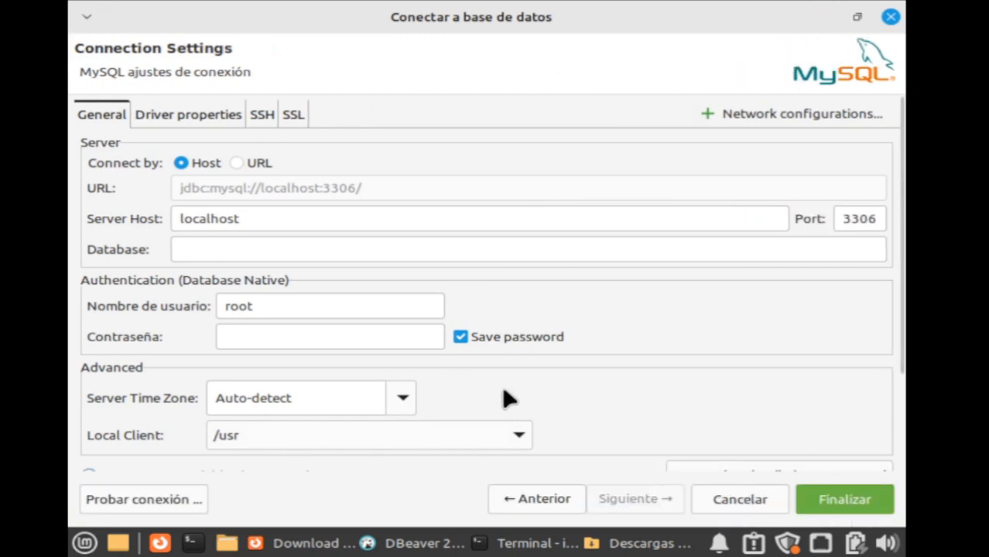
{"action": "left_click", "coordinate": [285, 246]}
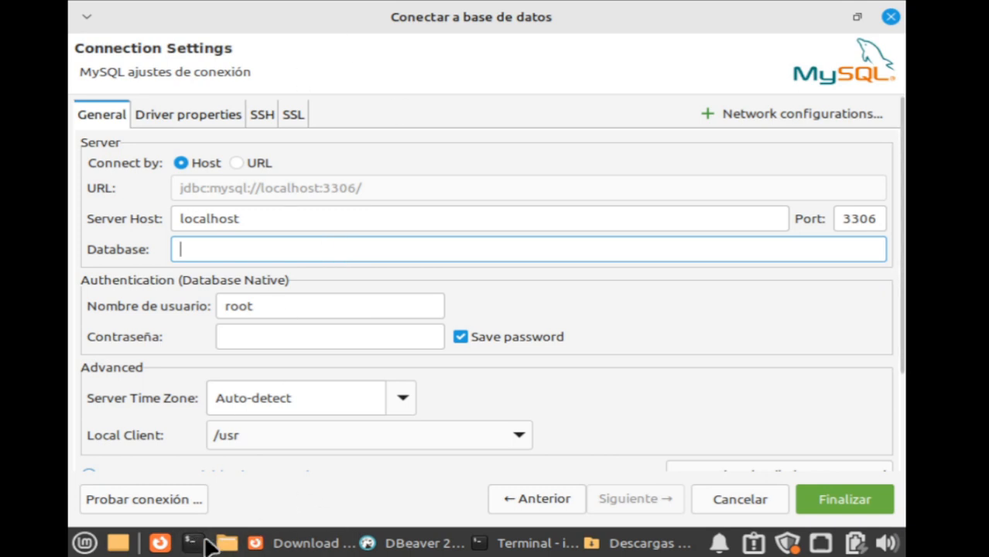
{"action": "left_click", "coordinate": [541, 542]}
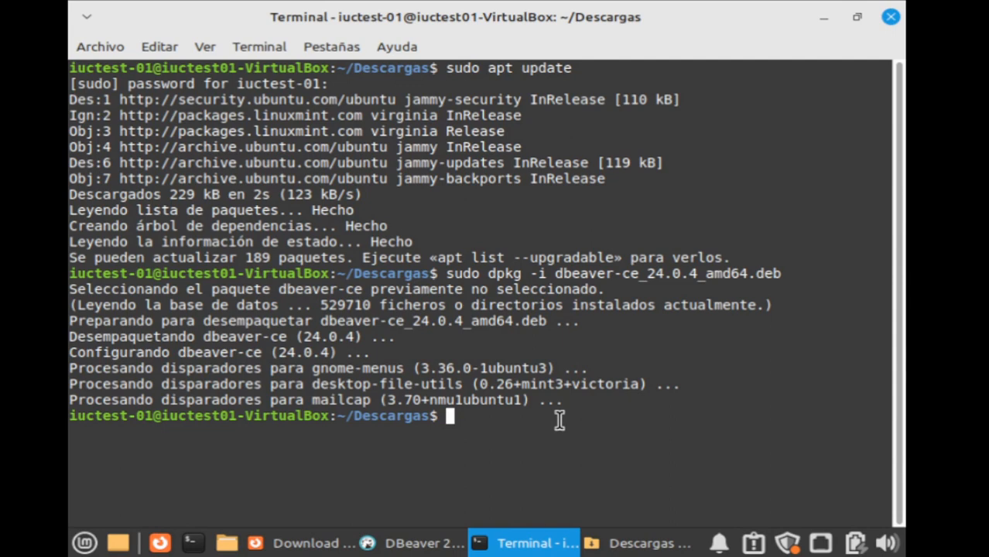
Start the MySQL monitor as root with sudo mysql.
{"action": "type", "text": "my"}
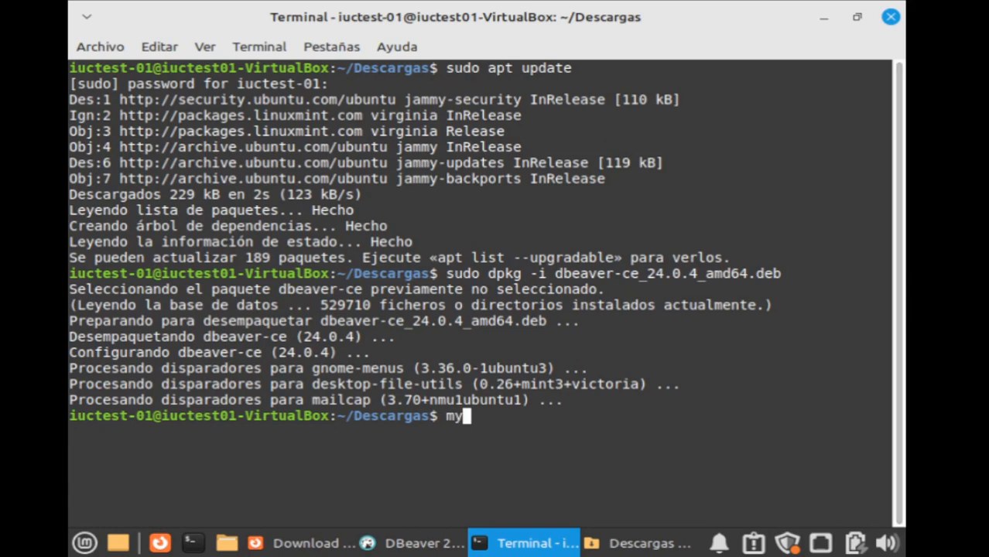
{"action": "key", "text": "BackSpace"}
{"action": "key", "text": "BackSpace"}
{"action": "type", "text": "sudo mysql"}
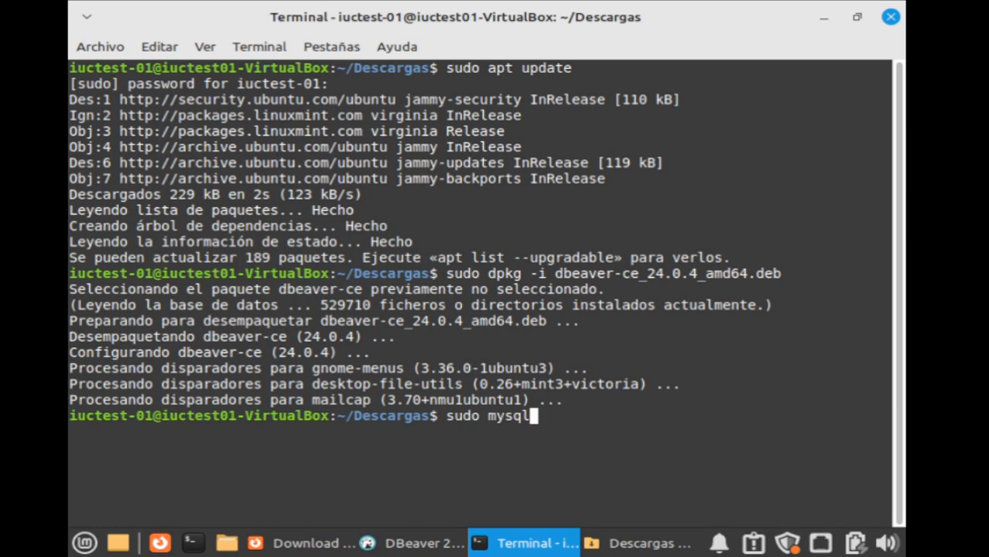
{"action": "key", "text": "Return"}
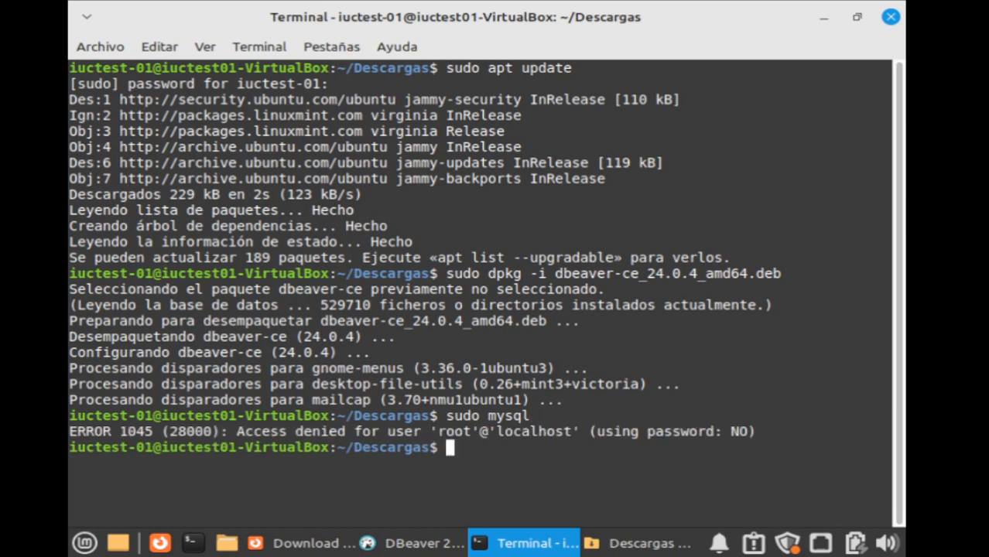
Run create database prueba; at the mysql> prompt.
{"action": "key", "text": "Up"}
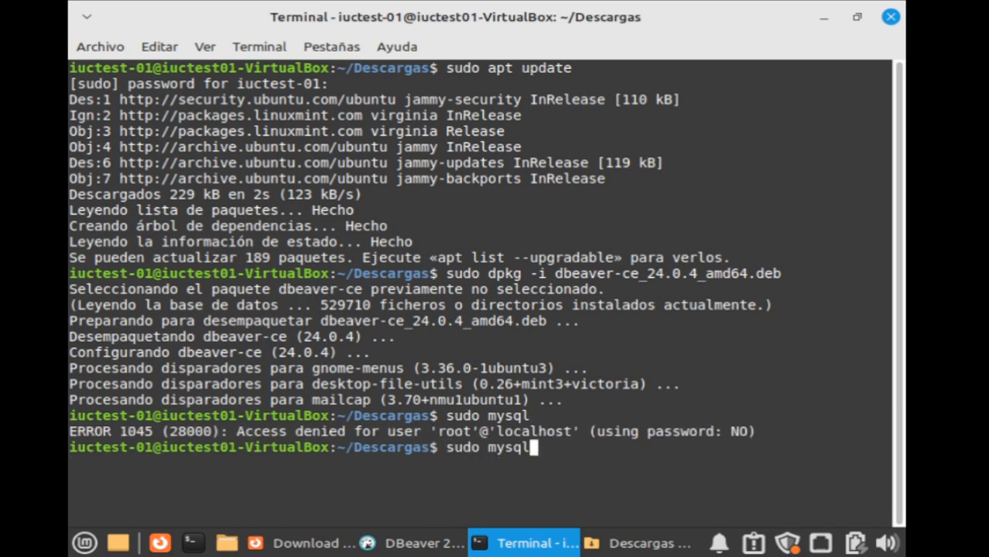
{"action": "key", "text": "BackSpace"}
{"action": "key", "text": "BackSpace"}
{"action": "key", "text": "BackSpace"}
{"action": "key", "text": "BackSpace"}
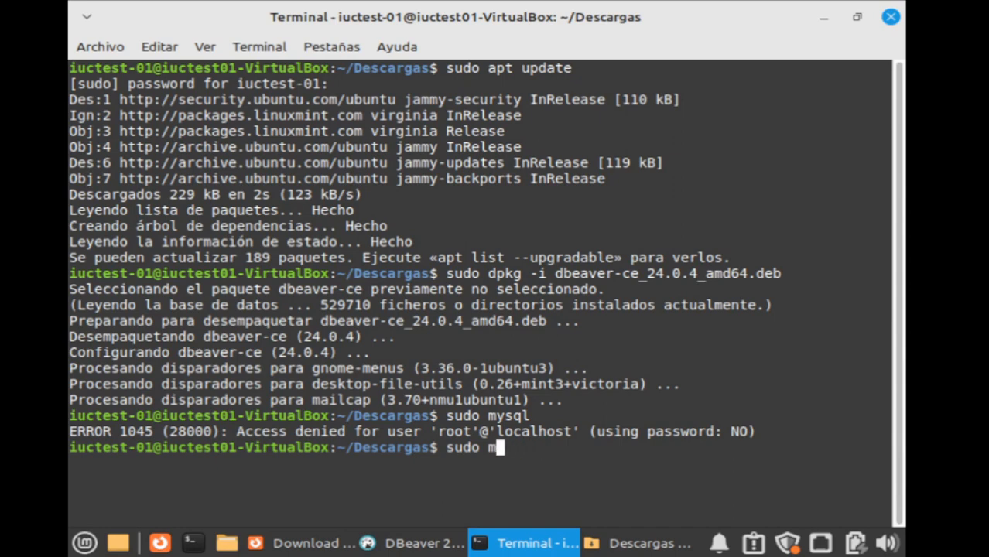
{"action": "key", "text": "BackSpace"}
{"action": "key", "text": "BackSpace"}
{"action": "key", "text": "BackSpace"}
{"action": "key", "text": "BackSpace"}
{"action": "key", "text": "BackSpace"}
{"action": "key", "text": "BackSpace"}
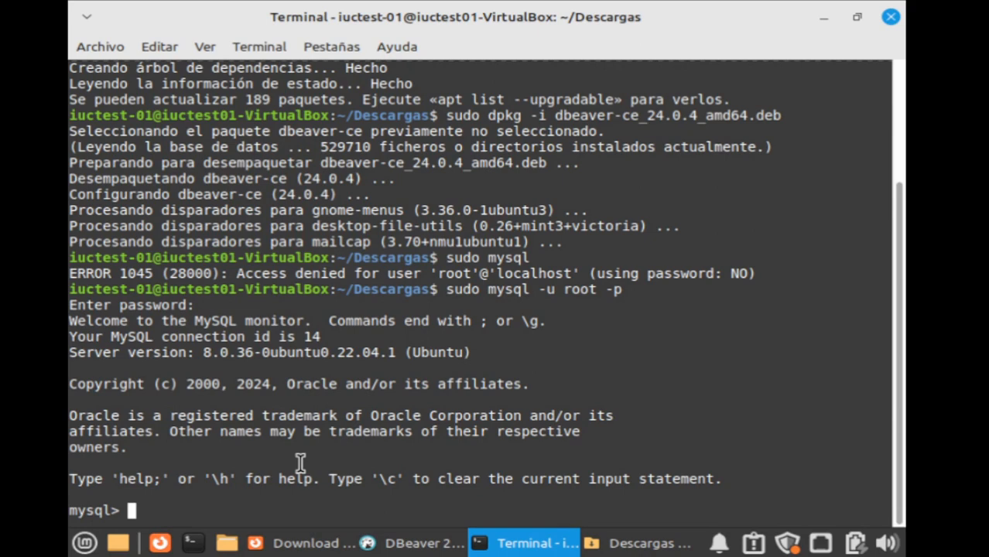
{"action": "type", "text": "crea"}
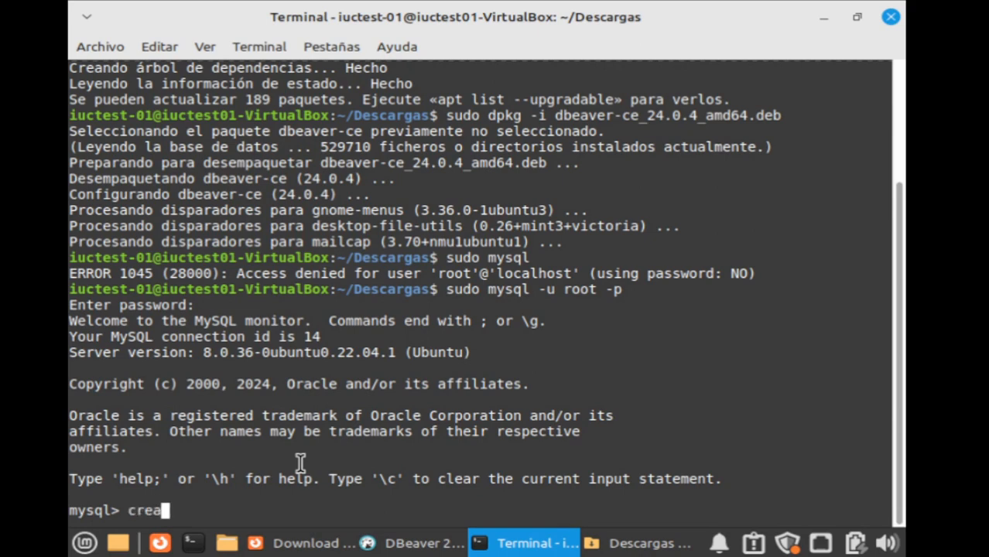
{"action": "type", "text": "te database"}
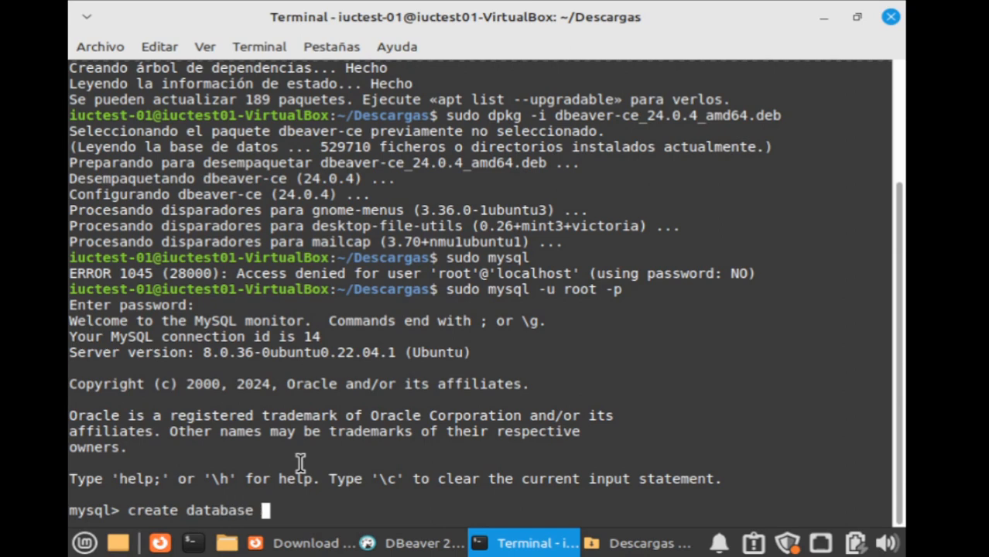
{"action": "type", "text": " prueba;"}
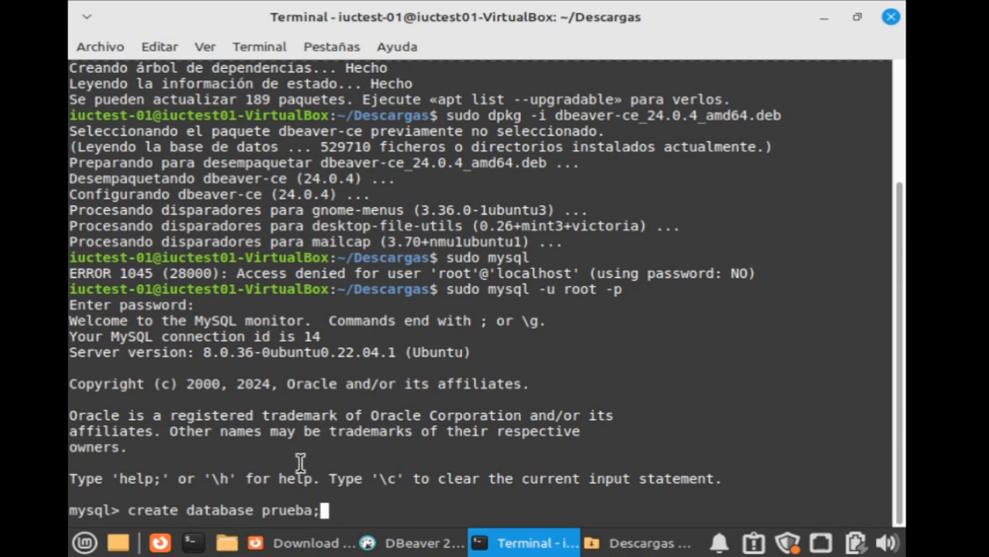
{"action": "key", "text": "Return"}
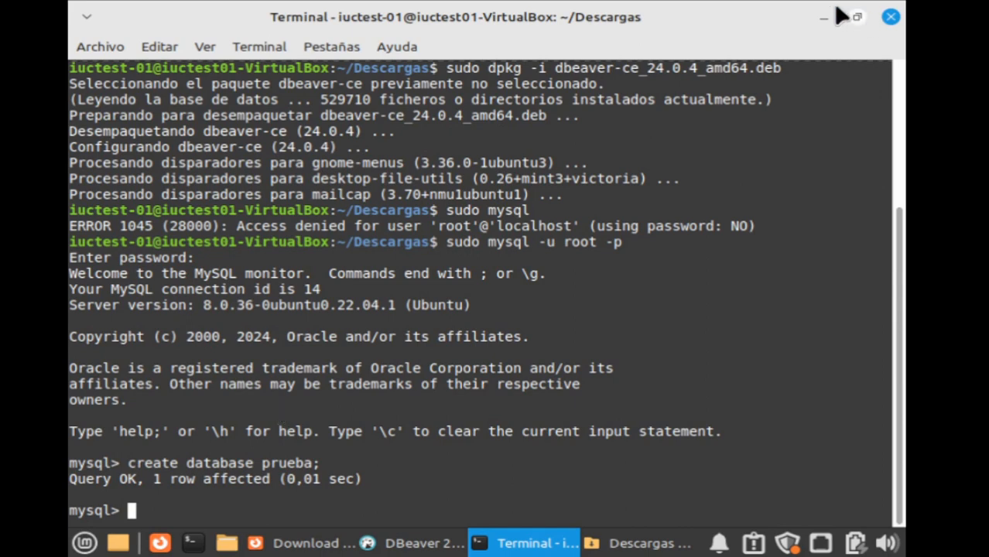
Set the connection's Database to prueba and replace the Contraseña field with the root password.
{"action": "left_click", "coordinate": [822, 18]}
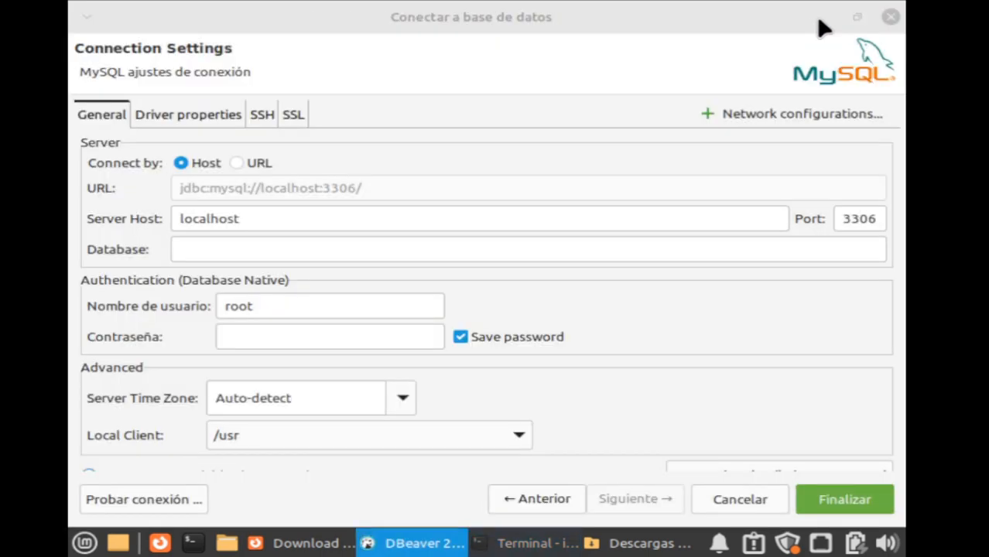
{"action": "left_click", "coordinate": [356, 246]}
{"action": "type", "text": "prueba"}
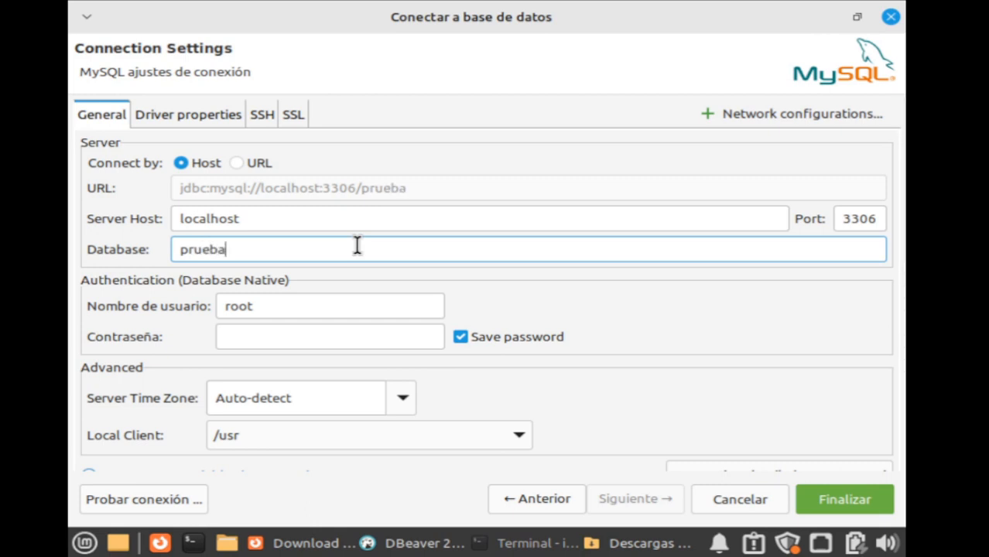
{"action": "left_click", "coordinate": [267, 336]}
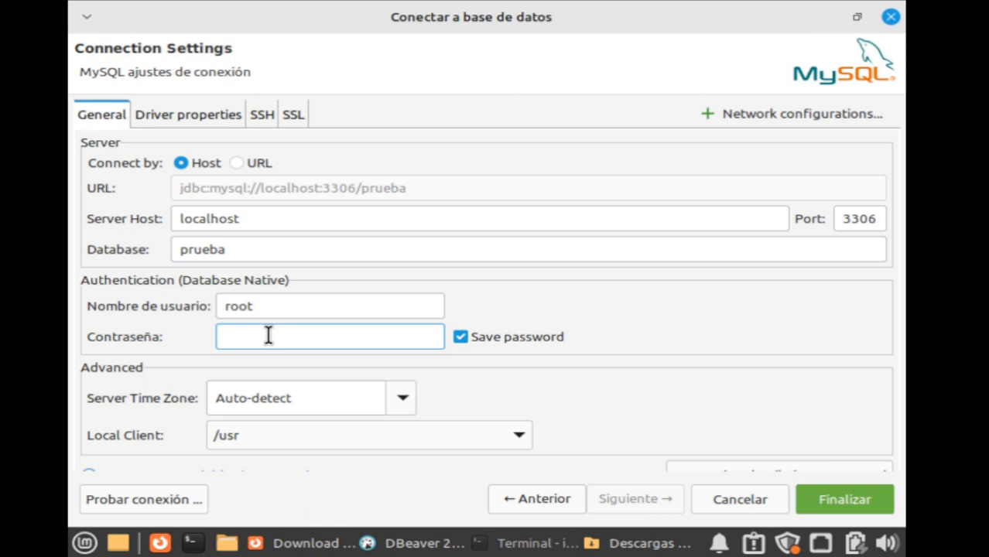
{"action": "key", "text": "BackSpace"}
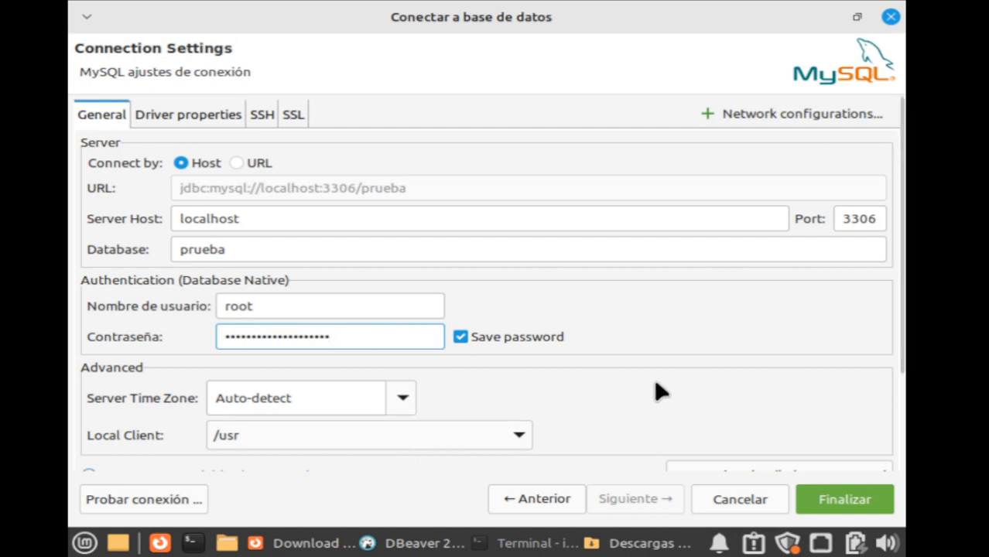
{"action": "scroll", "coordinate": [659, 370], "scroll_direction": "down", "scroll_amount": 3}
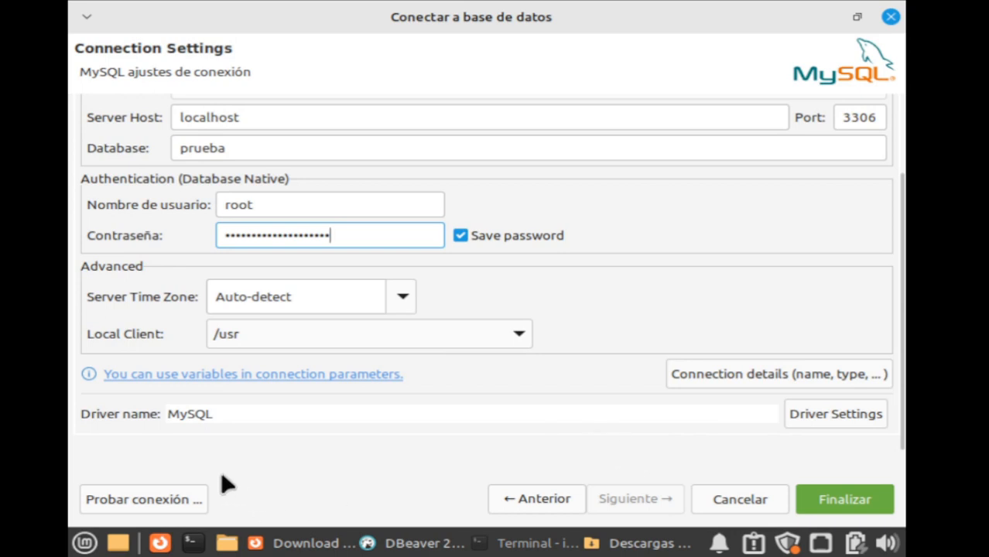
Test the connection, download the MySQL Connector/J 8.2.0 driver files, and dismiss the success result.
{"action": "left_click", "coordinate": [183, 499]}
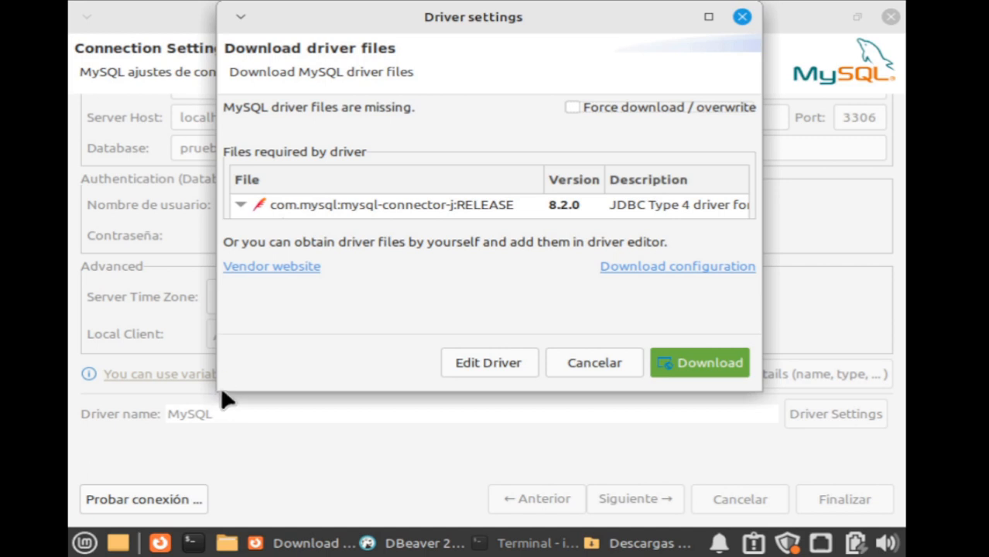
{"action": "left_click_drag", "start_coordinate": [222, 379], "coordinate": [88, 455]}
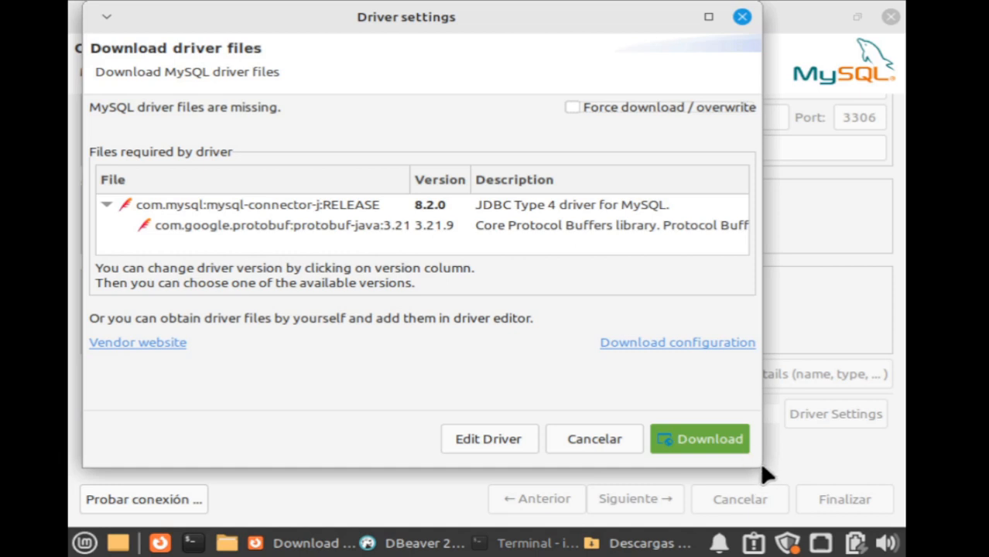
{"action": "left_click_drag", "start_coordinate": [752, 455], "coordinate": [858, 498]}
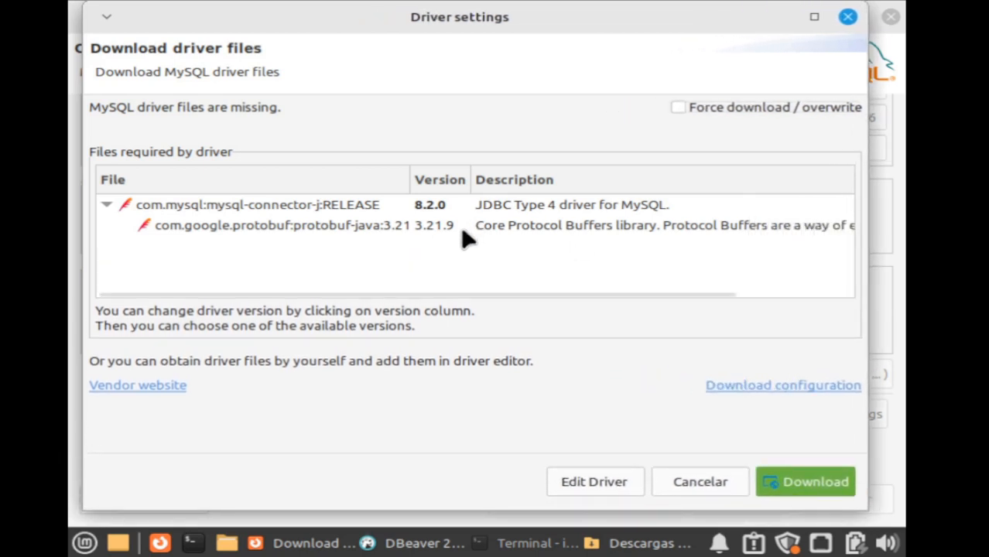
{"action": "left_click", "coordinate": [824, 482]}
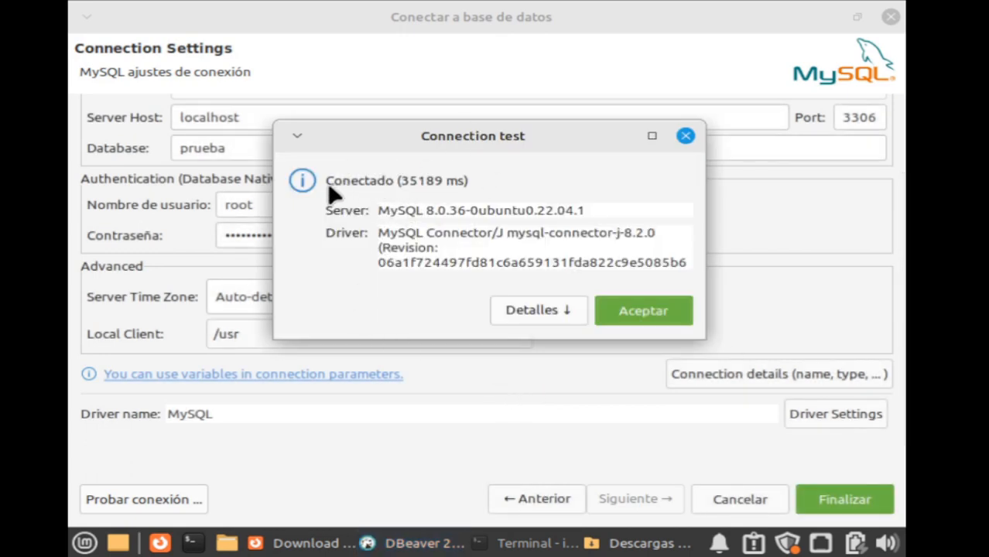
{"action": "left_click", "coordinate": [660, 310]}
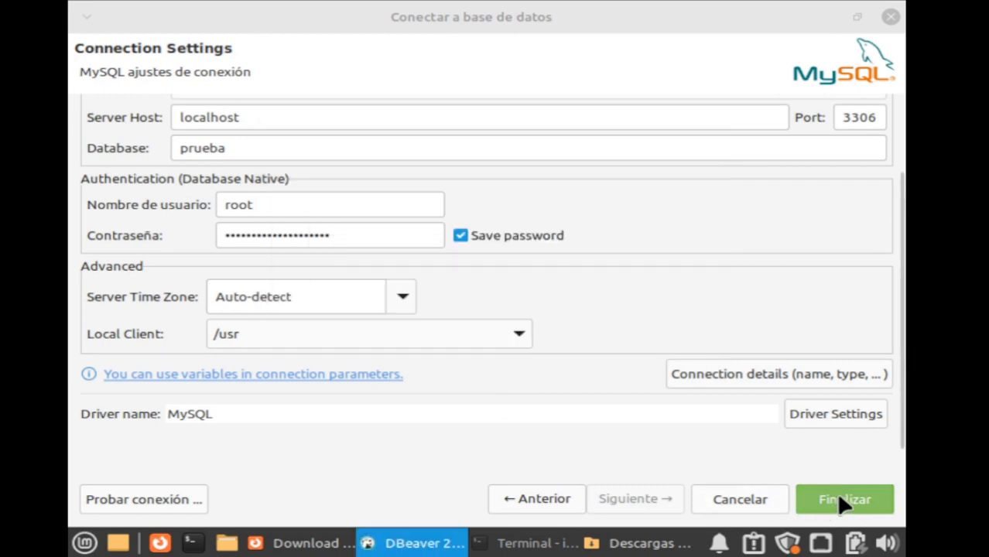
Finish the connection and browse its databases, expanding and collapsing sys and prueba.
{"action": "left_click", "coordinate": [845, 500]}
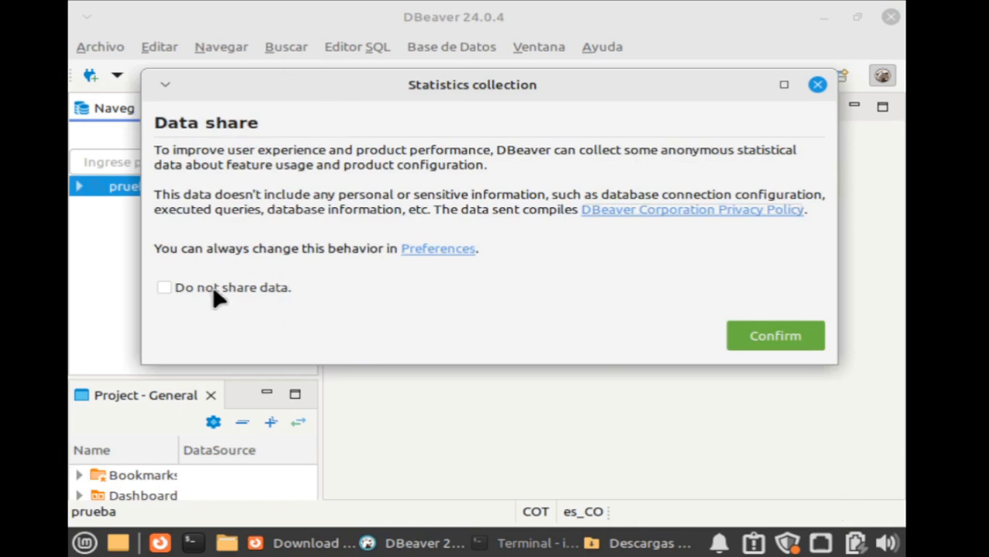
{"action": "left_click", "coordinate": [790, 345]}
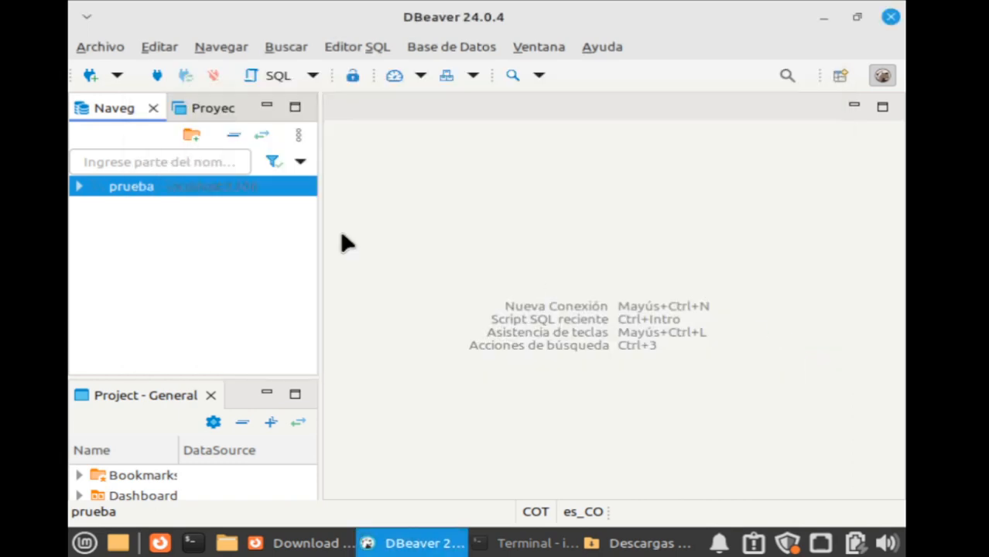
{"action": "left_click", "coordinate": [80, 189]}
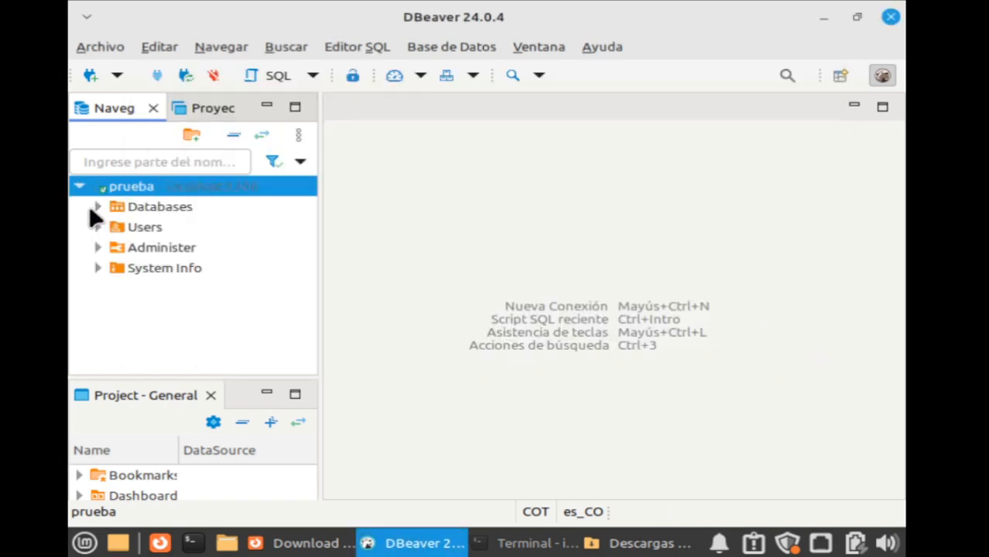
{"action": "left_click", "coordinate": [96, 206]}
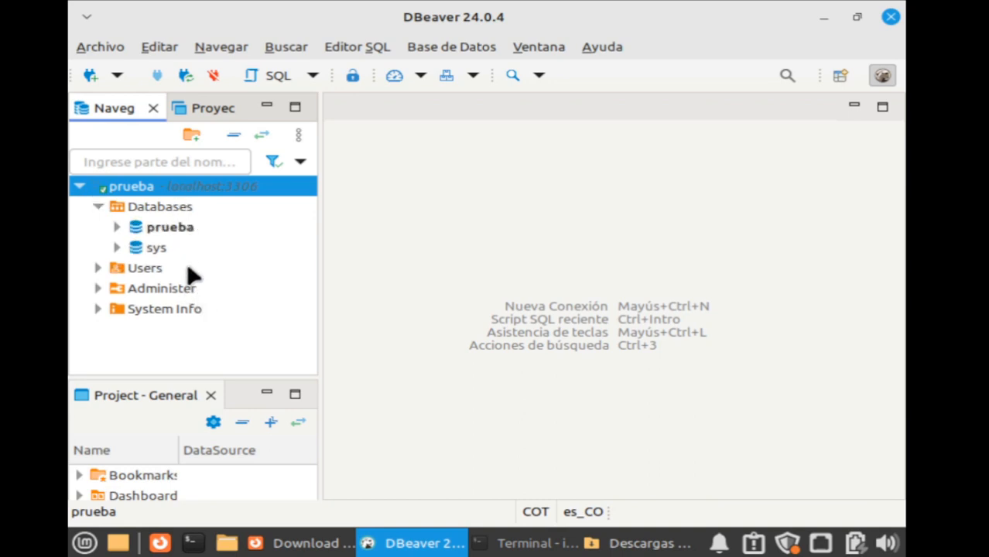
{"action": "left_click", "coordinate": [117, 248]}
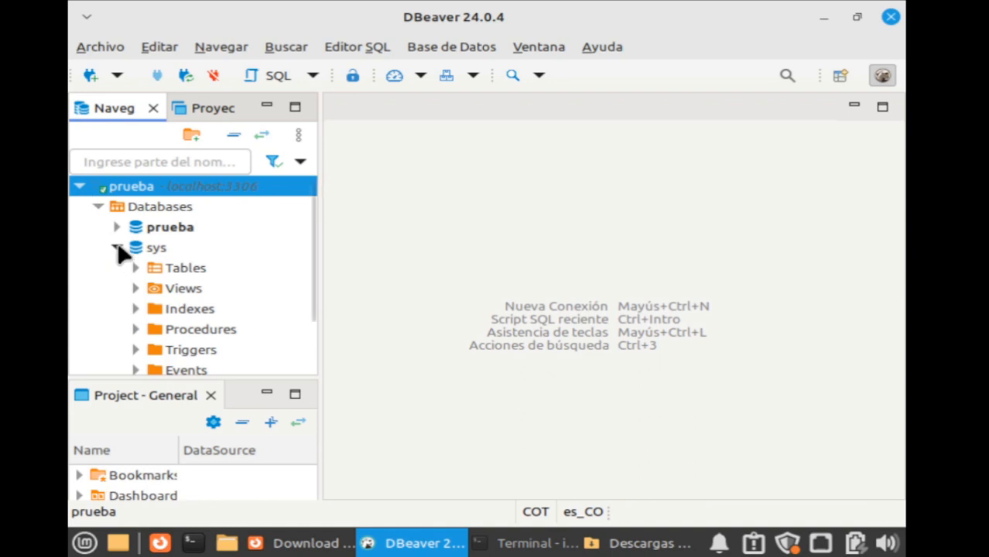
{"action": "left_click", "coordinate": [117, 248]}
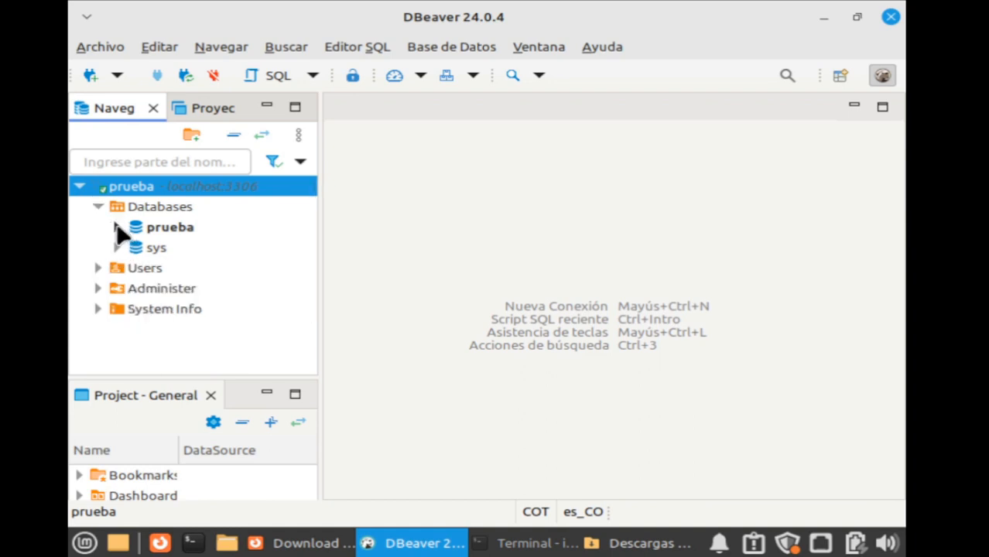
{"action": "left_click", "coordinate": [119, 228]}
{"action": "left_click", "coordinate": [118, 227]}
Return to the terminal and leave the MySQL monitor with exit.
{"action": "left_click", "coordinate": [532, 542]}
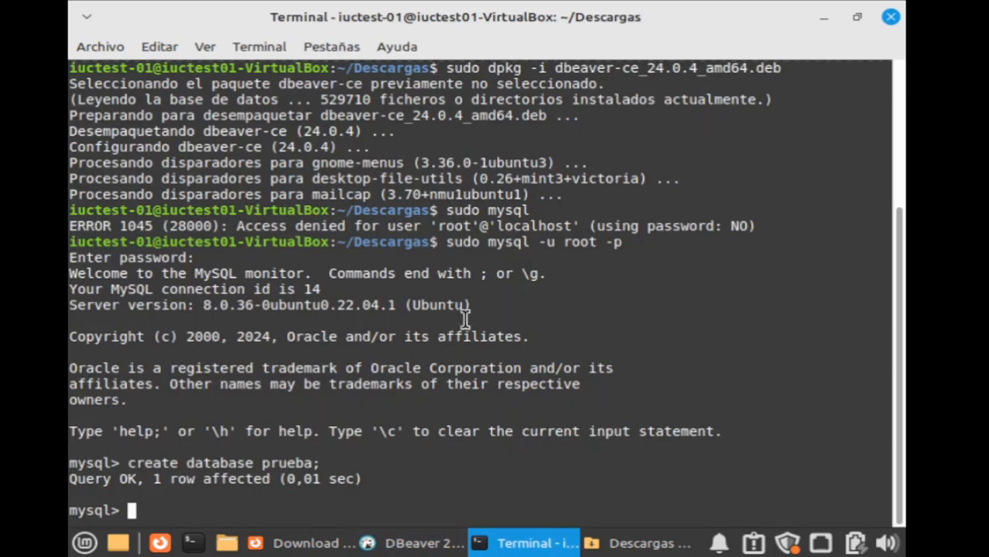
{"action": "type", "text": "exi"}
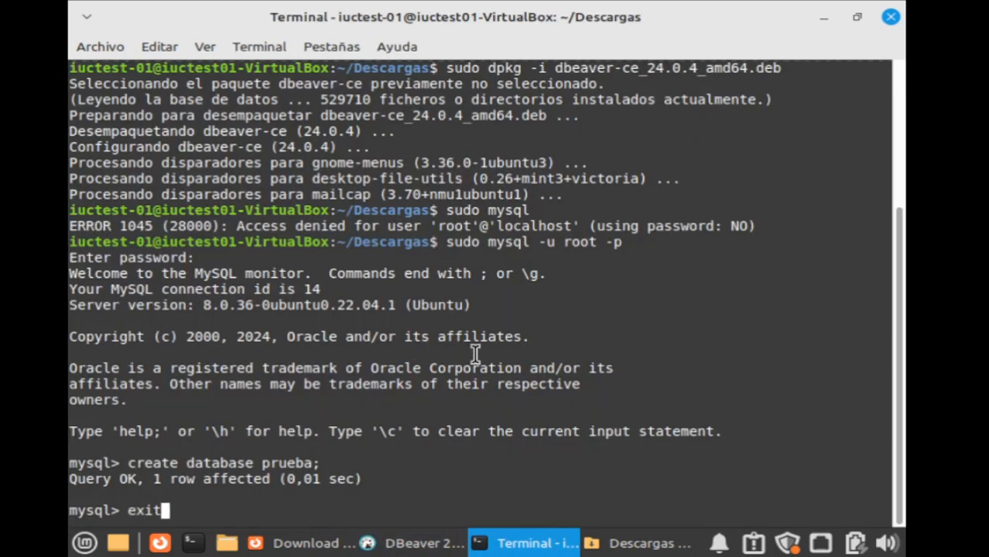
{"action": "type", "text": "t"}
{"action": "key", "text": "Return"}
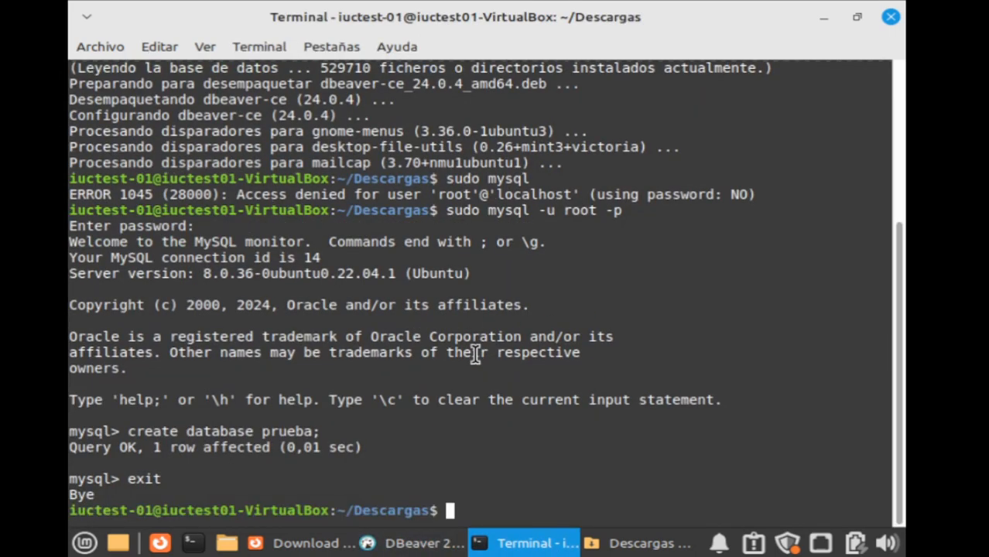
Back in DBeaver, expand prueba's Tables folder and create a new table there.
{"action": "left_click", "coordinate": [824, 17]}
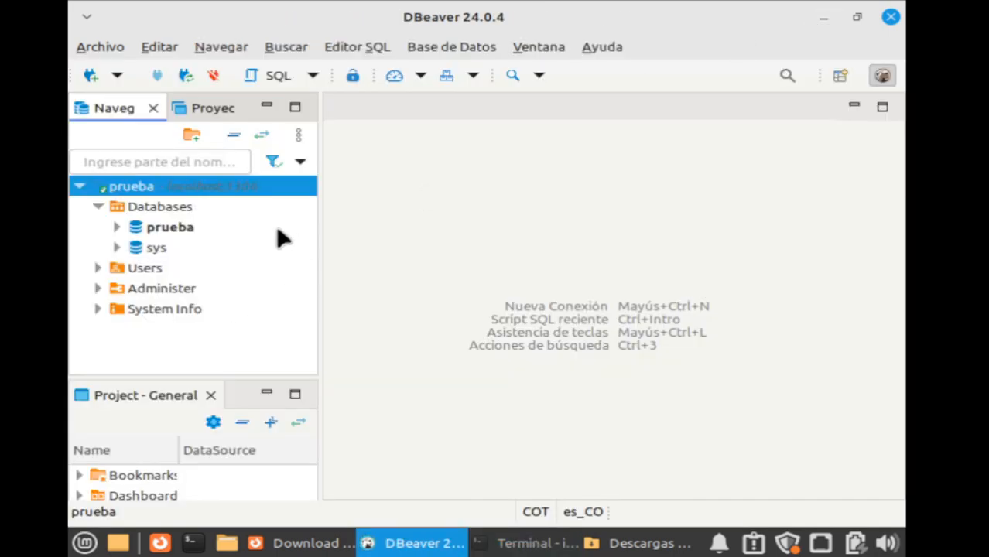
{"action": "left_click", "coordinate": [117, 227]}
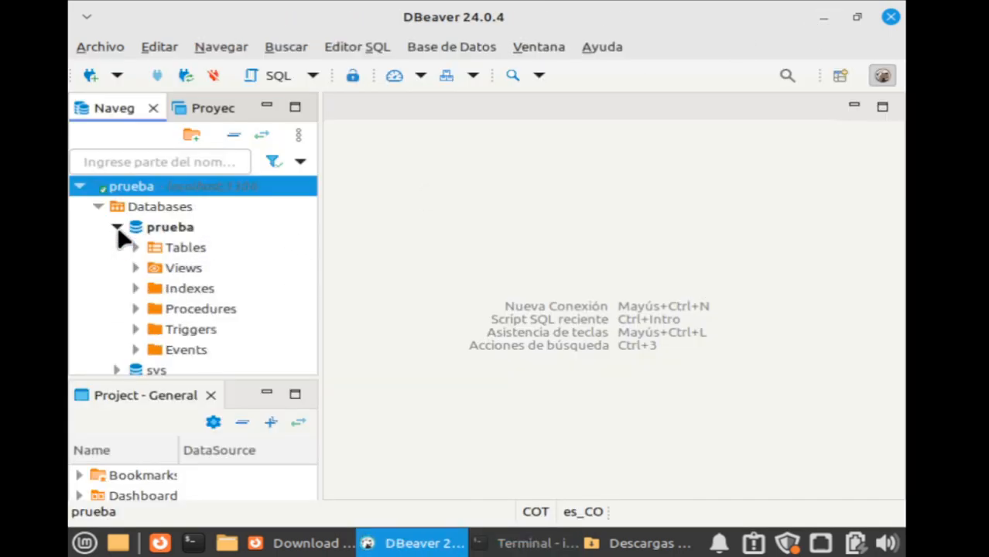
{"action": "left_click", "coordinate": [134, 247]}
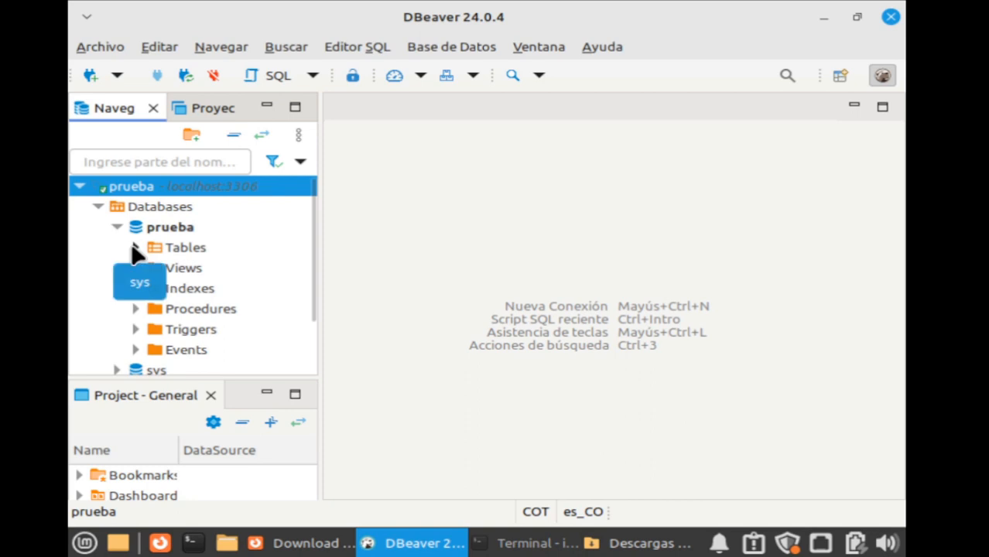
{"action": "left_click", "coordinate": [170, 246]}
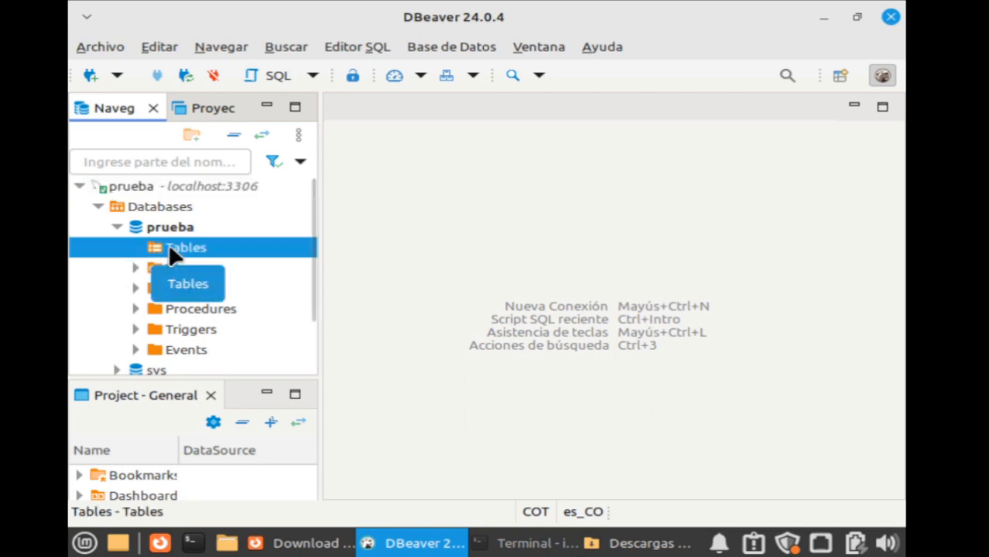
{"action": "right_click", "coordinate": [170, 247]}
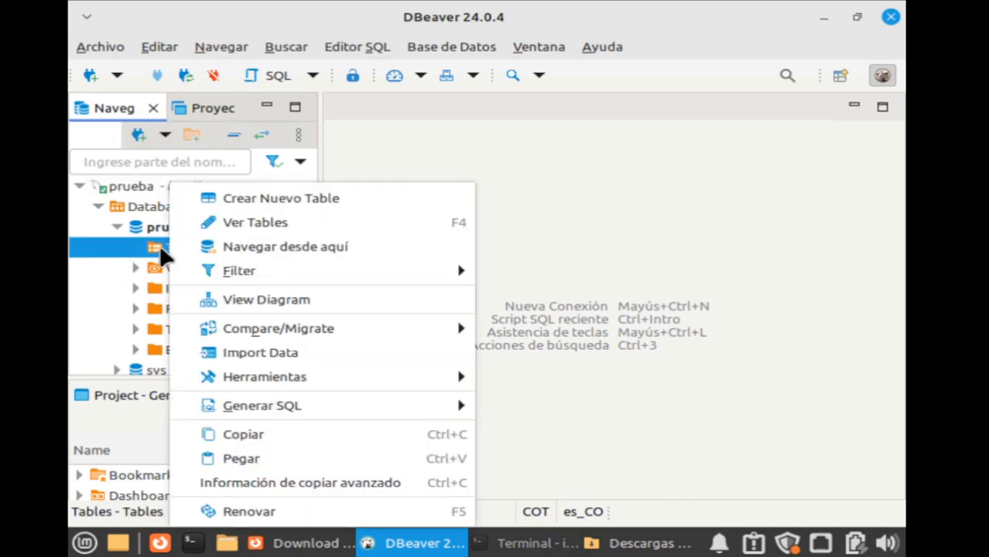
{"action": "left_click", "coordinate": [312, 205]}
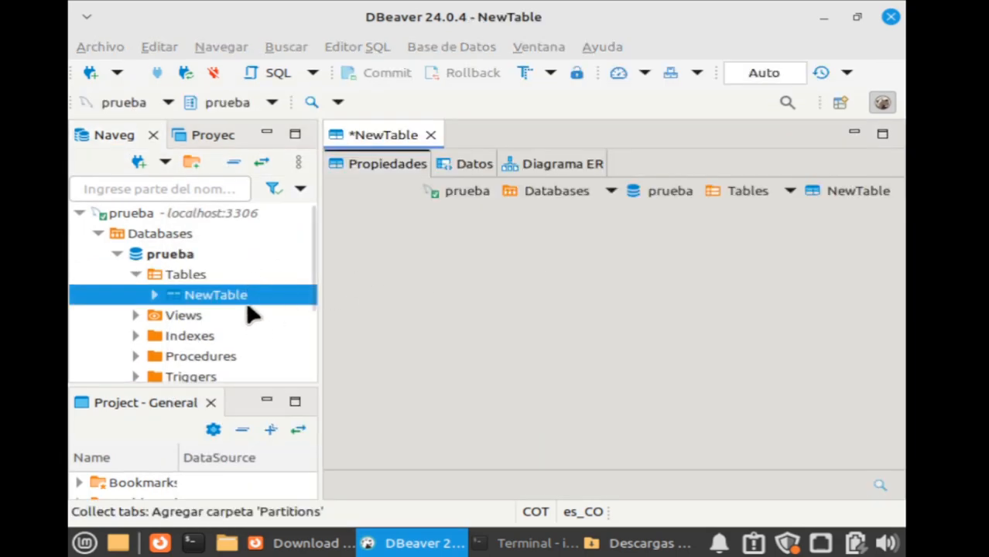
{"action": "right_click", "coordinate": [197, 275]}
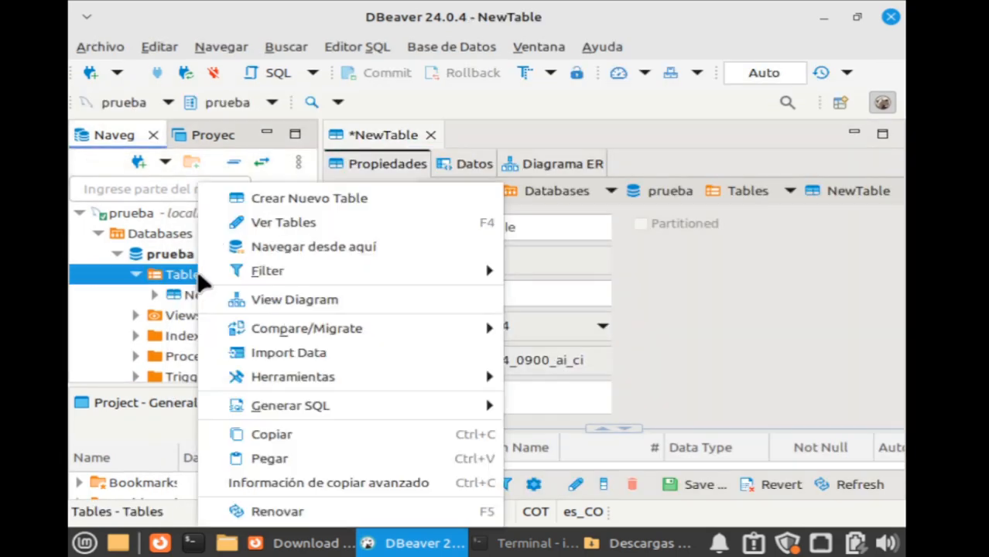
{"action": "key", "text": "Escape"}
{"action": "left_click", "coordinate": [229, 298]}
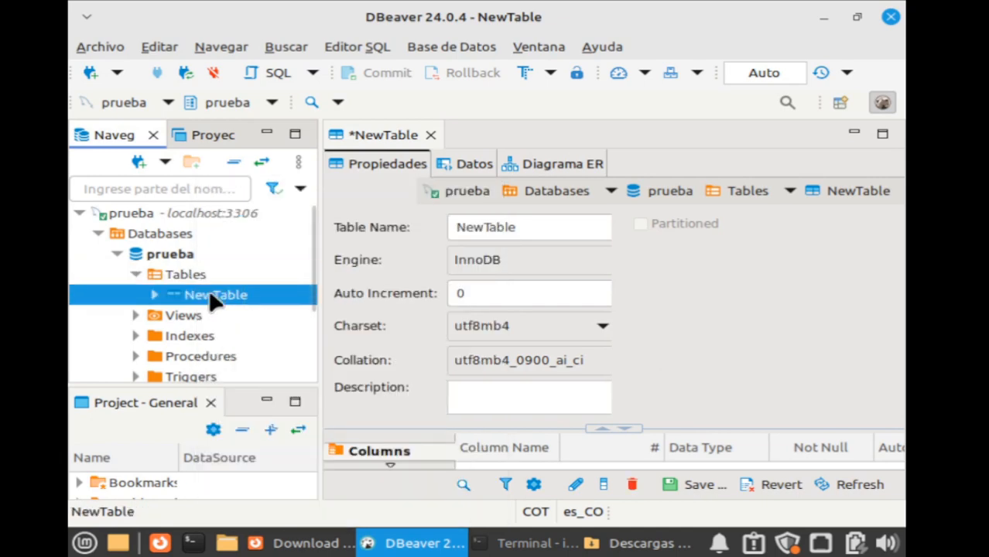
Rename the new table from NewTable to 'clientes' and enlarge its column list area.
{"action": "left_click", "coordinate": [461, 223]}
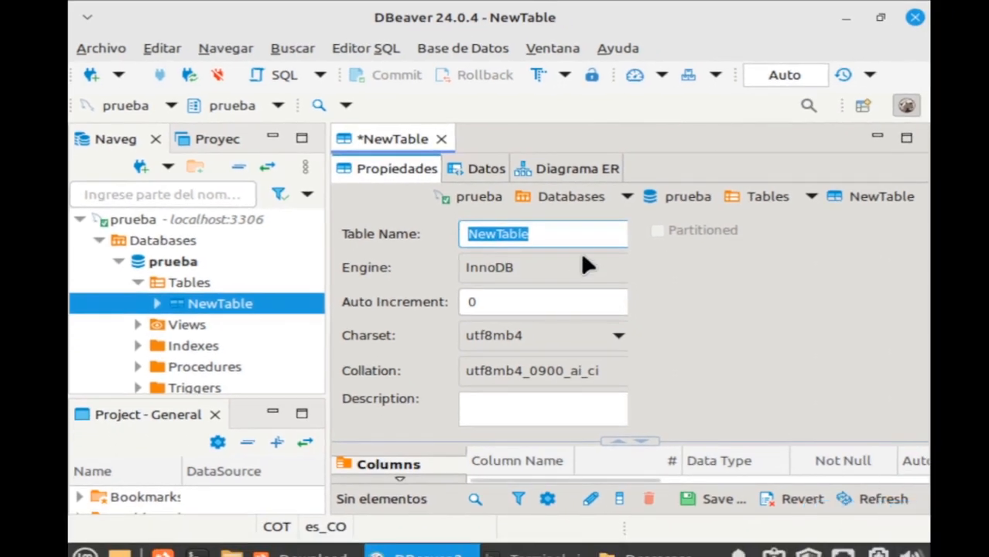
{"action": "left_click", "coordinate": [559, 231]}
{"action": "key", "text": "ctrl+a"}
{"action": "key", "text": "BackSpace"}
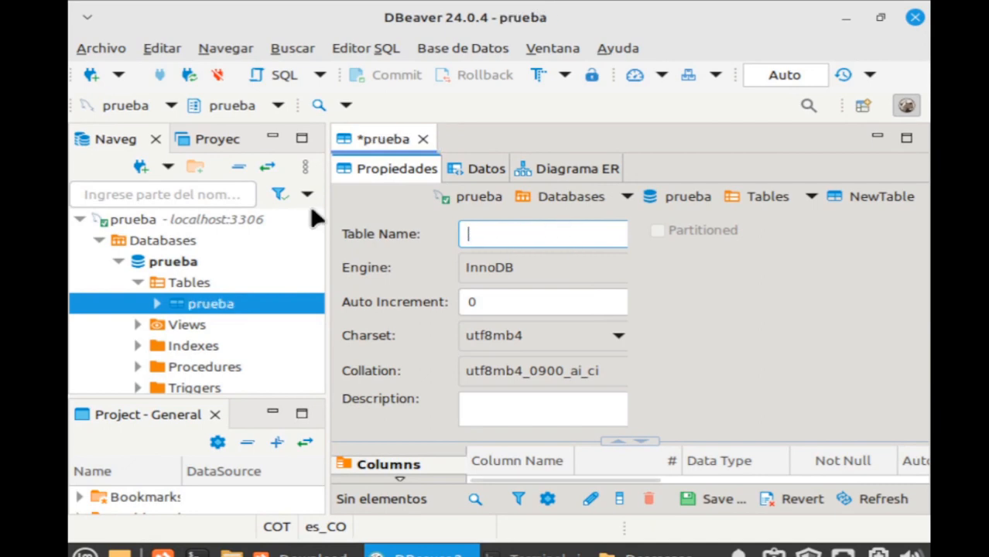
{"action": "type", "text": "clientes"}
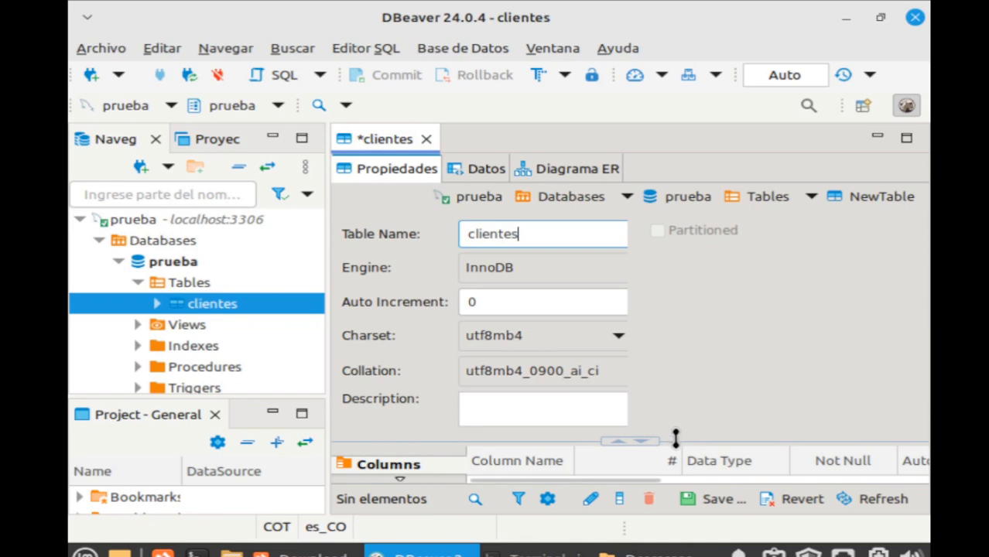
{"action": "left_click_drag", "start_coordinate": [676, 437], "coordinate": [678, 305]}
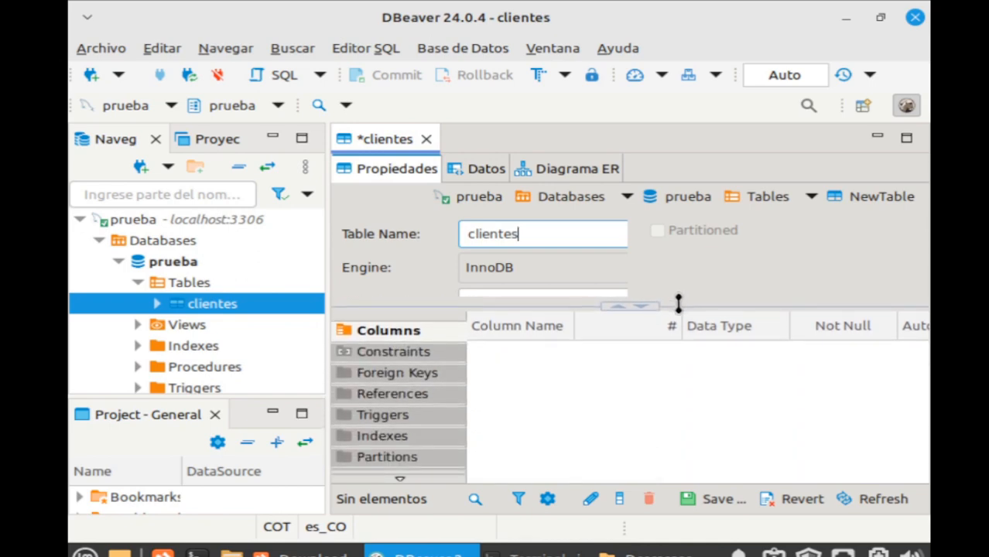
Add column id_cliente as INTEGER UNSIGNED, Not Null and Auto Increment.
{"action": "right_click", "coordinate": [507, 370]}
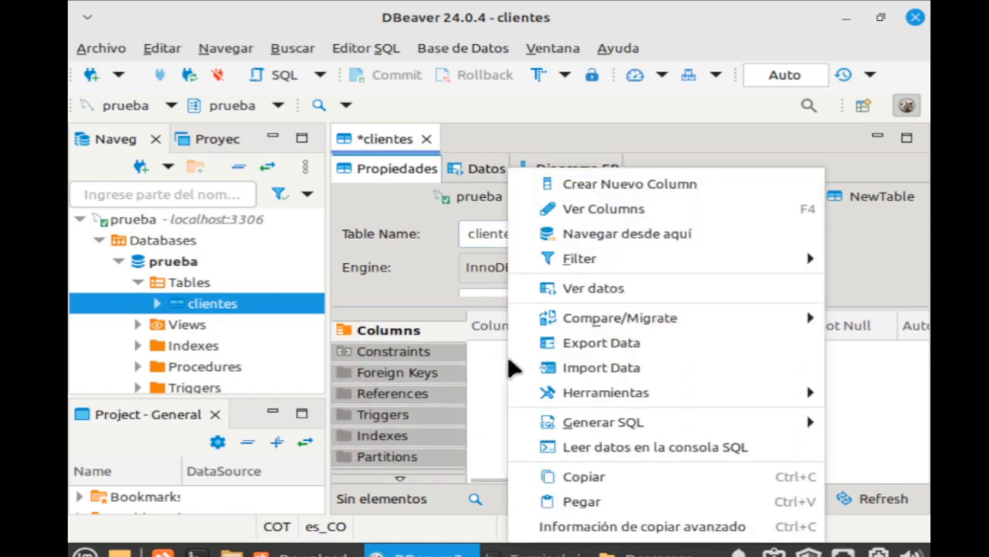
{"action": "left_click", "coordinate": [617, 178]}
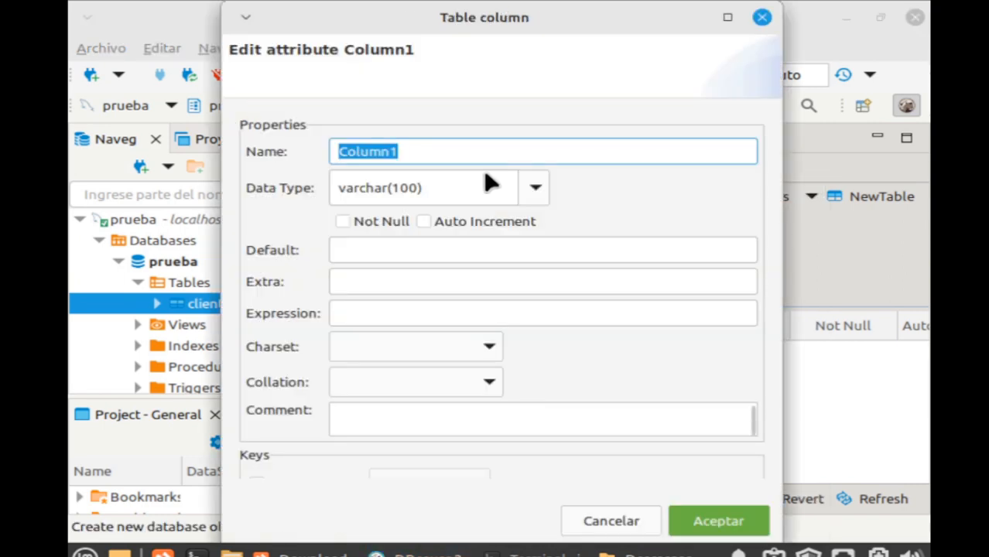
{"action": "type", "text": "id_cliente"}
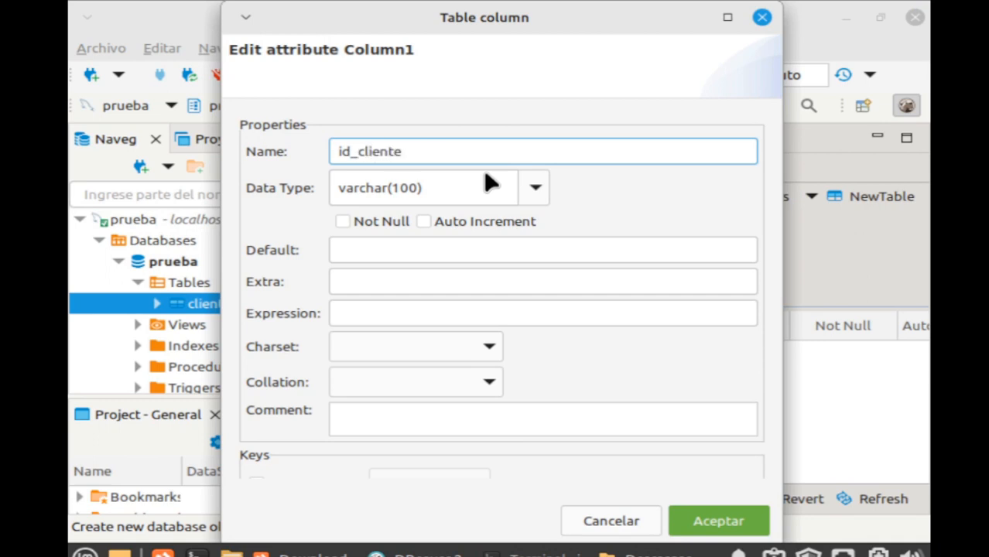
{"action": "left_click", "coordinate": [529, 192]}
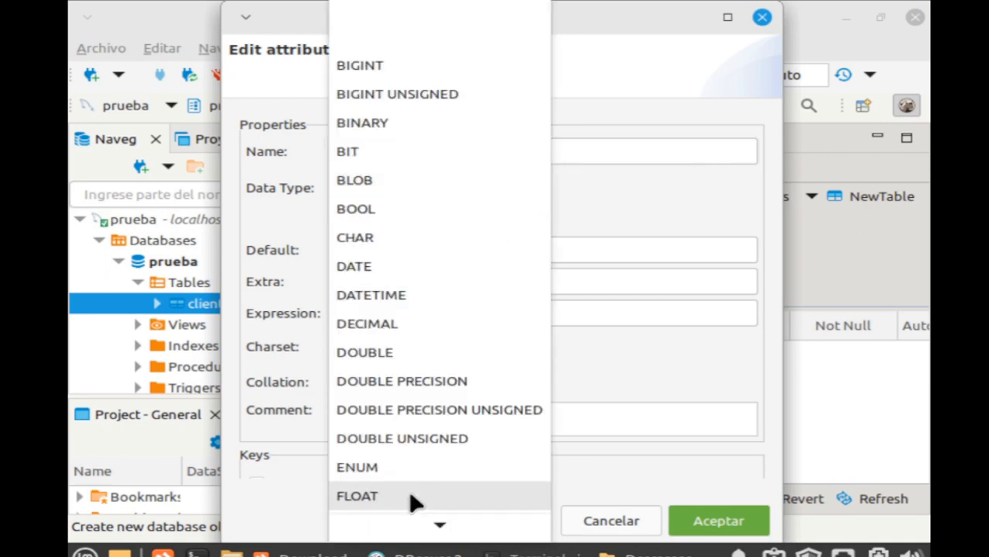
{"action": "scroll", "coordinate": [455, 347], "scroll_direction": "down", "scroll_amount": 2}
{"action": "scroll", "coordinate": [466, 469], "scroll_direction": "down", "scroll_amount": 3}
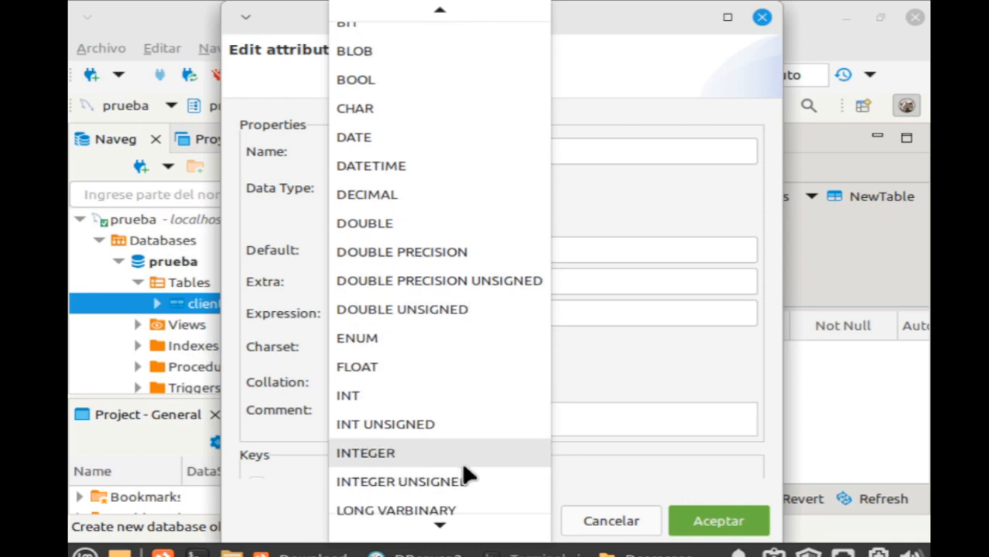
{"action": "scroll", "coordinate": [471, 468], "scroll_direction": "up", "scroll_amount": 5}
{"action": "scroll", "coordinate": [468, 441], "scroll_direction": "down", "scroll_amount": 6}
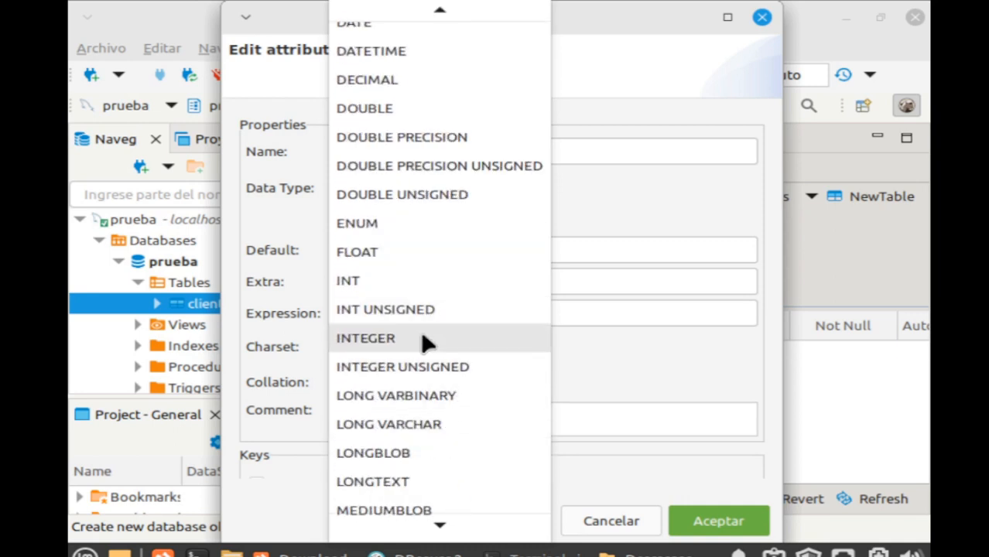
{"action": "left_click", "coordinate": [435, 374]}
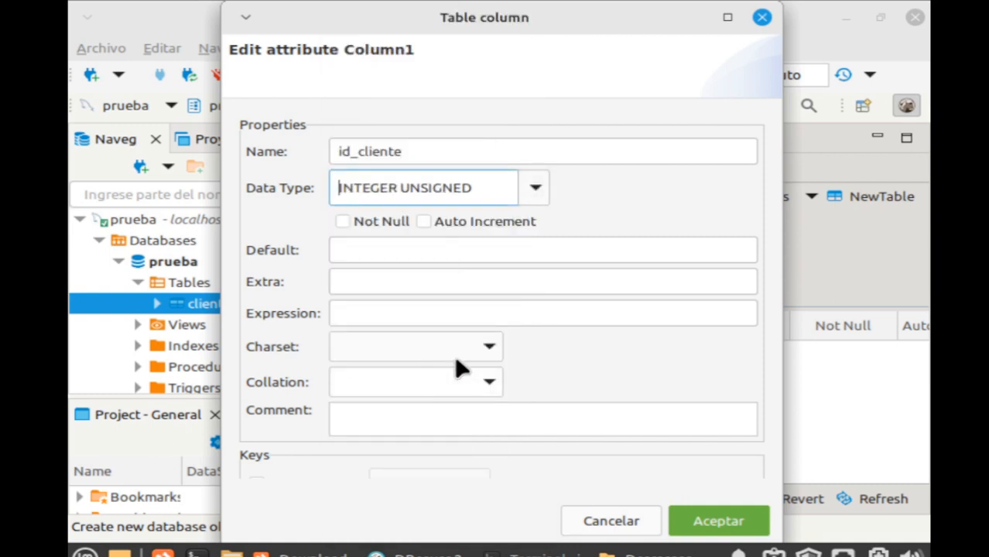
{"action": "left_click", "coordinate": [447, 226]}
{"action": "left_click", "coordinate": [385, 226]}
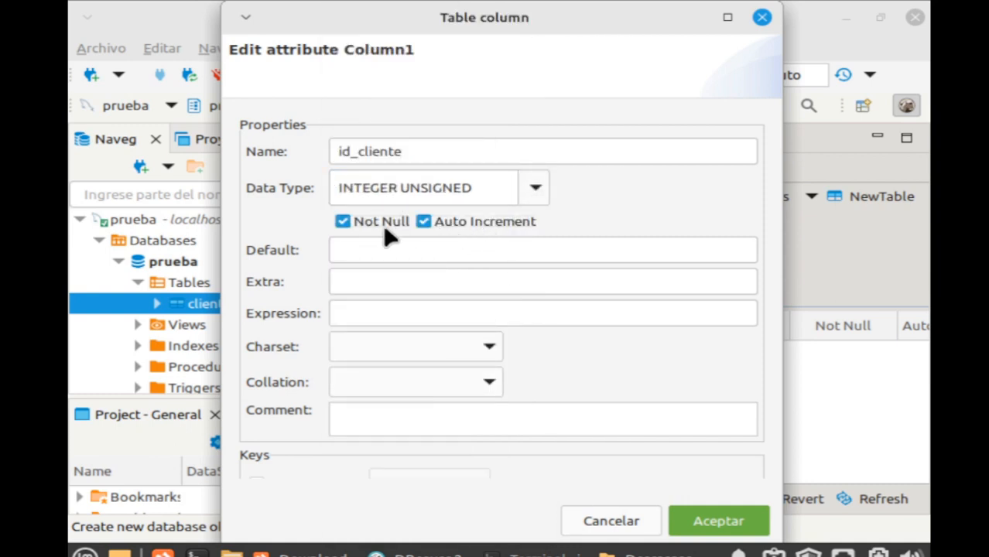
{"action": "left_click", "coordinate": [698, 518]}
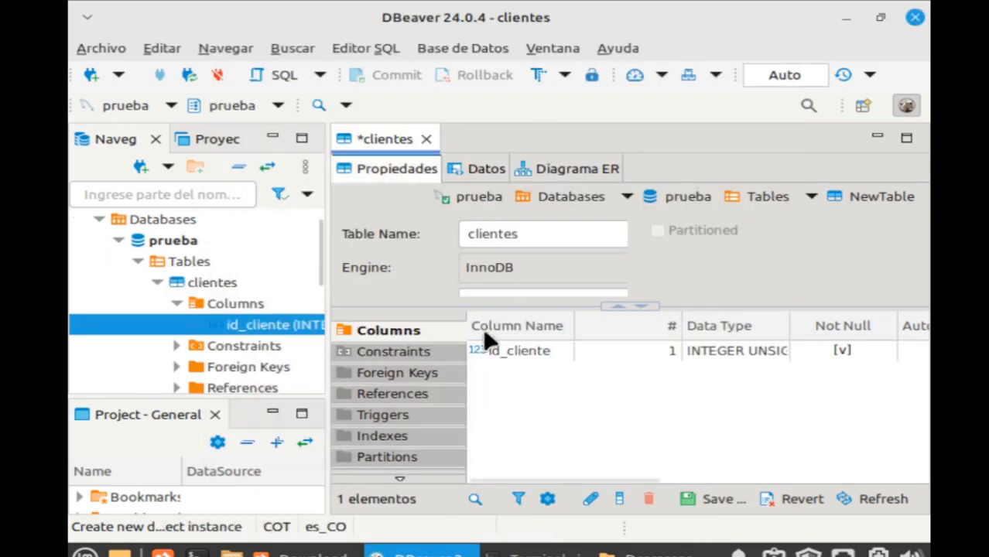
{"action": "right_click", "coordinate": [520, 395]}
Add a Not Null tipo_documento column of type varchar(2).
{"action": "left_click", "coordinate": [644, 28]}
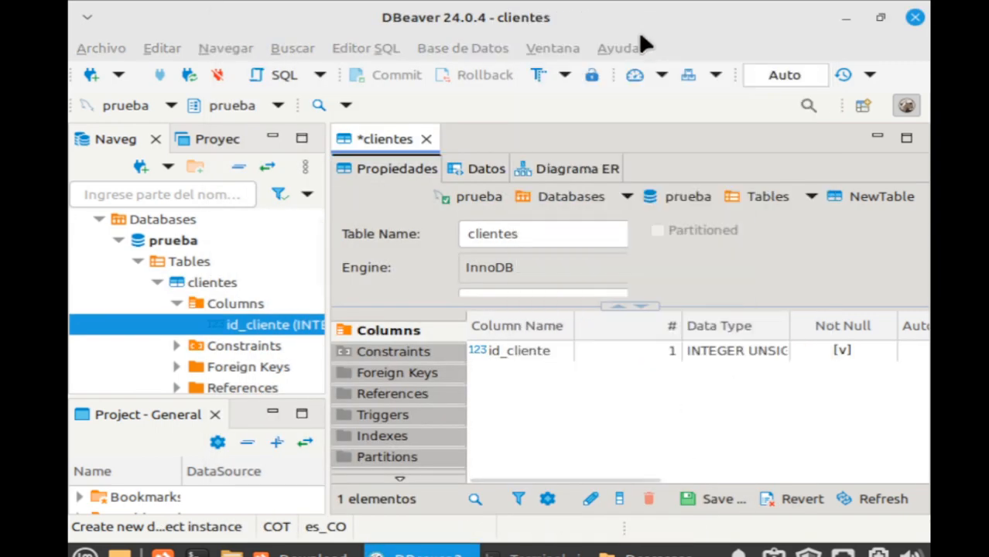
{"action": "type", "text": "cod"}
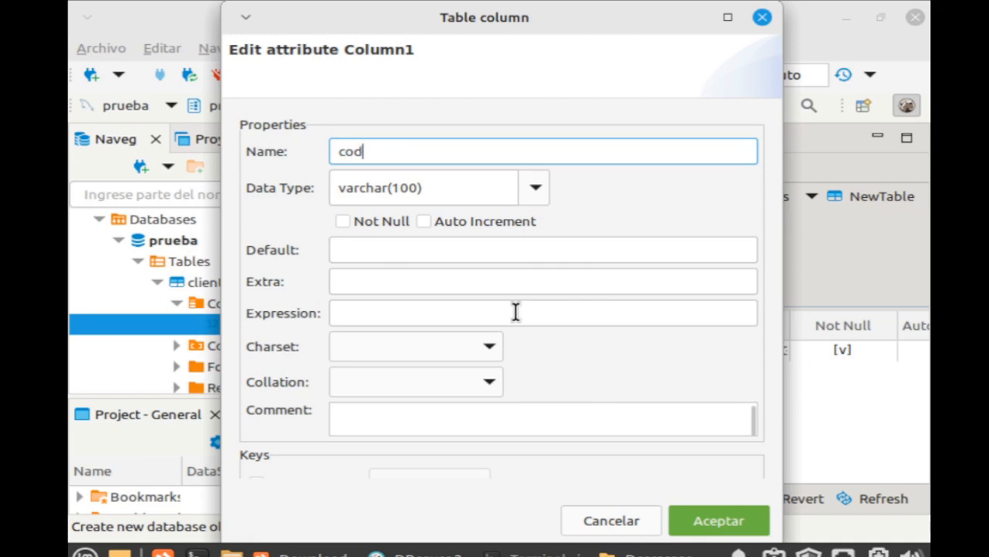
{"action": "key", "text": "BackSpace"}
{"action": "key", "text": "BackSpace"}
{"action": "key", "text": "BackSpace"}
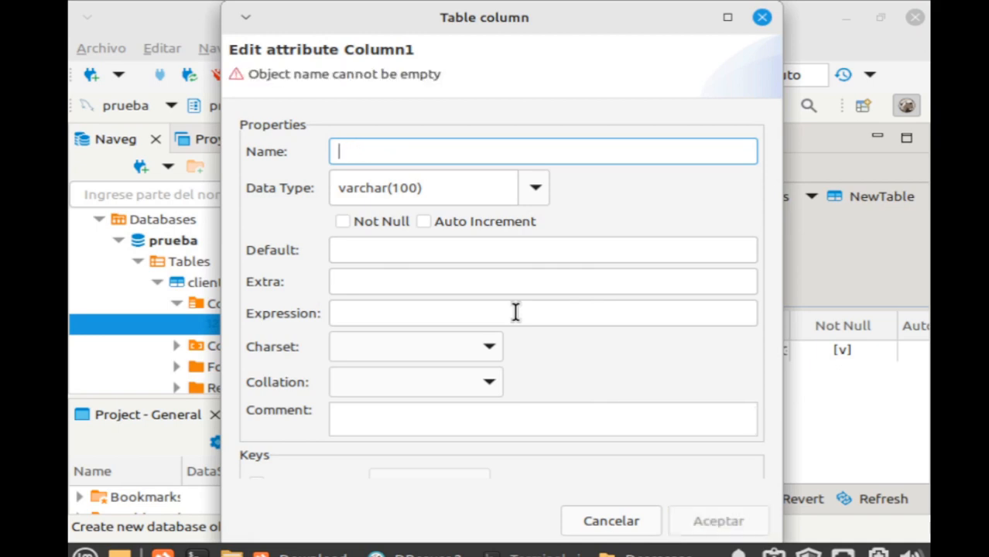
{"action": "type", "text": "tipo_documento"}
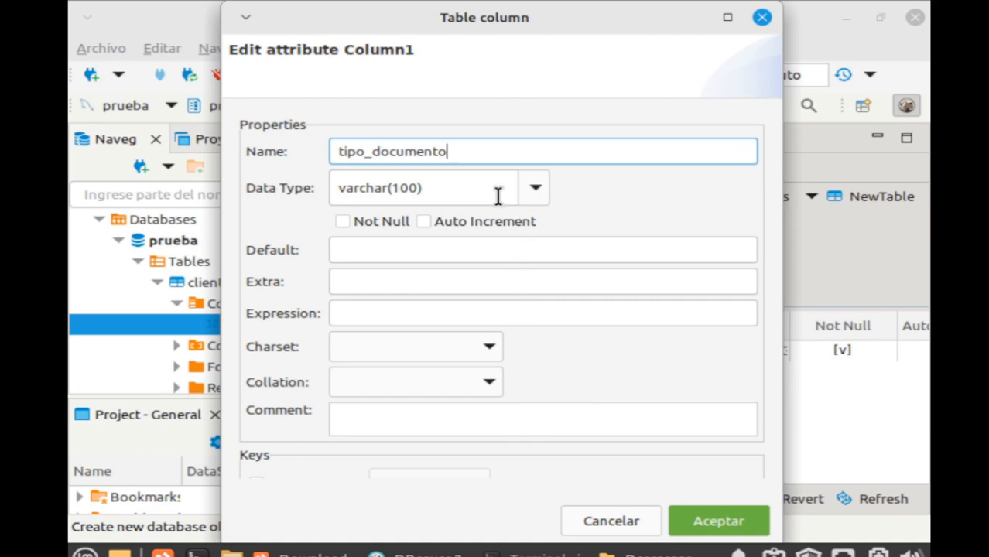
{"action": "left_click", "coordinate": [452, 192]}
{"action": "double_click", "coordinate": [404, 188]}
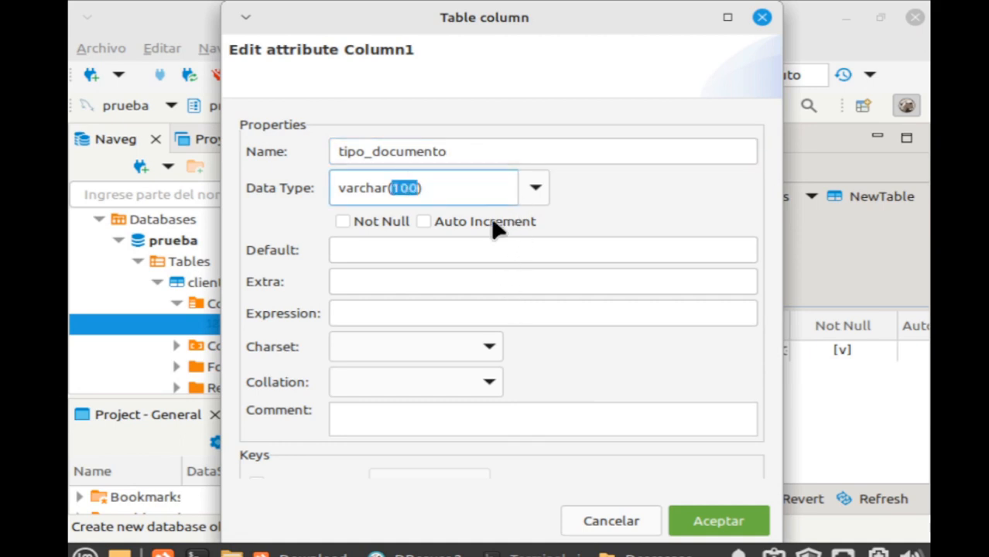
{"action": "type", "text": "20"}
{"action": "left_click", "coordinate": [377, 226]}
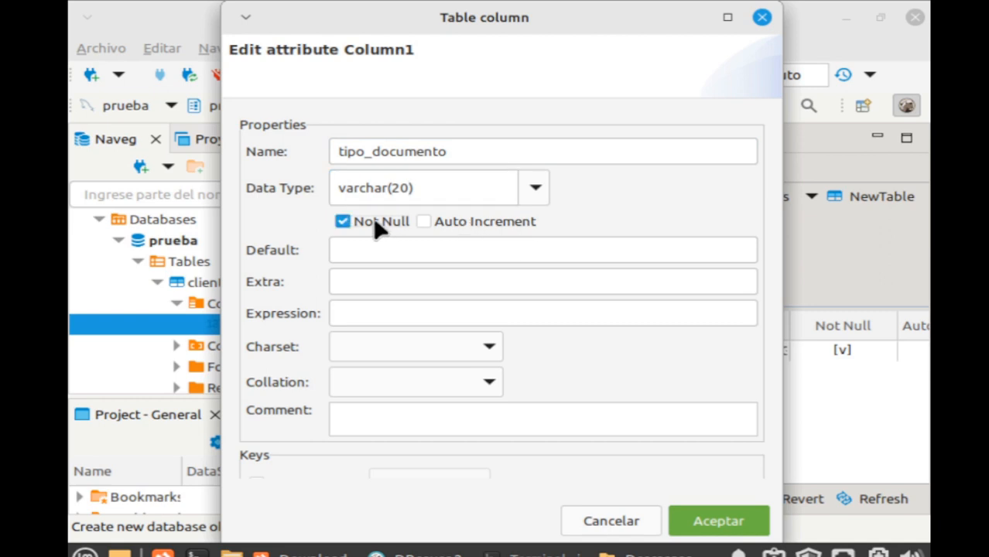
{"action": "double_click", "coordinate": [396, 188]}
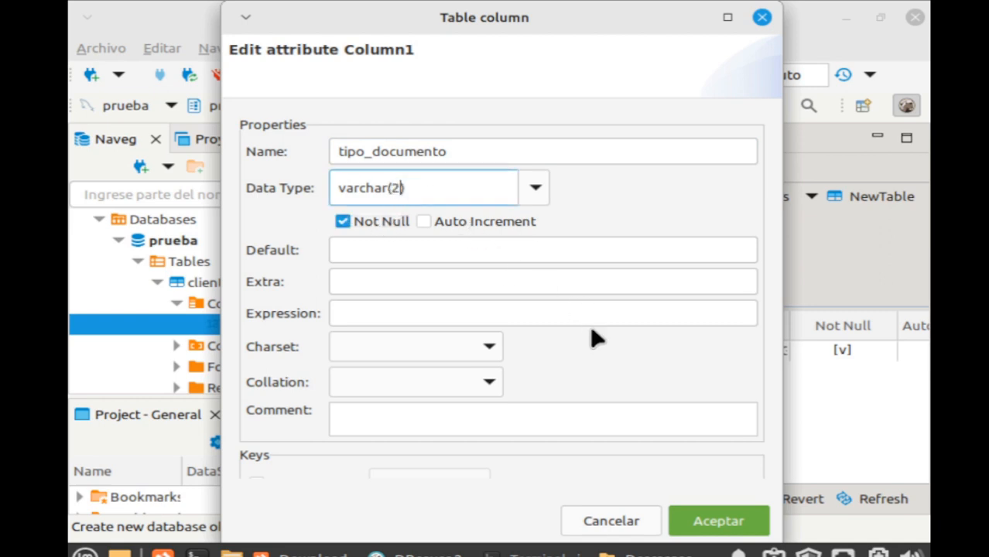
{"action": "left_click", "coordinate": [408, 251]}
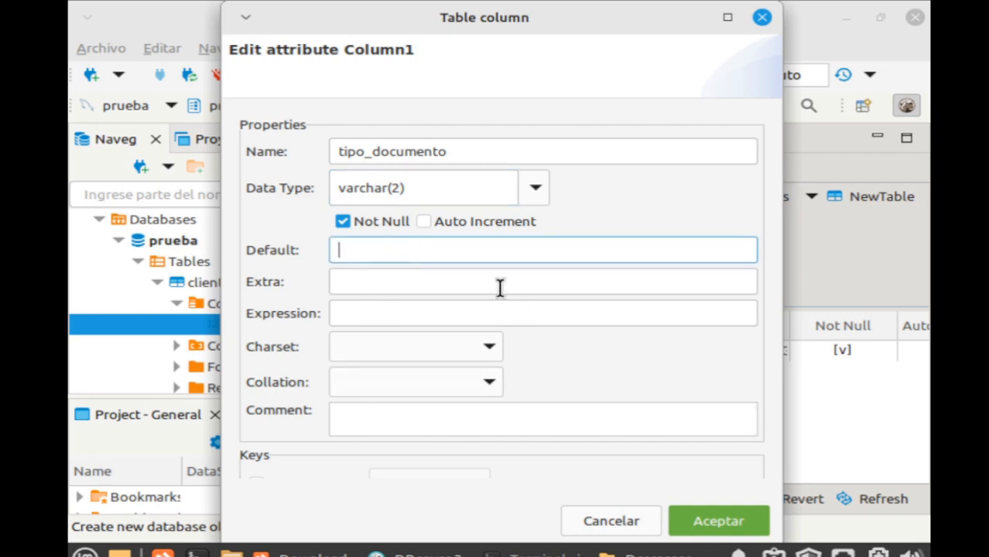
{"action": "left_click", "coordinate": [501, 313]}
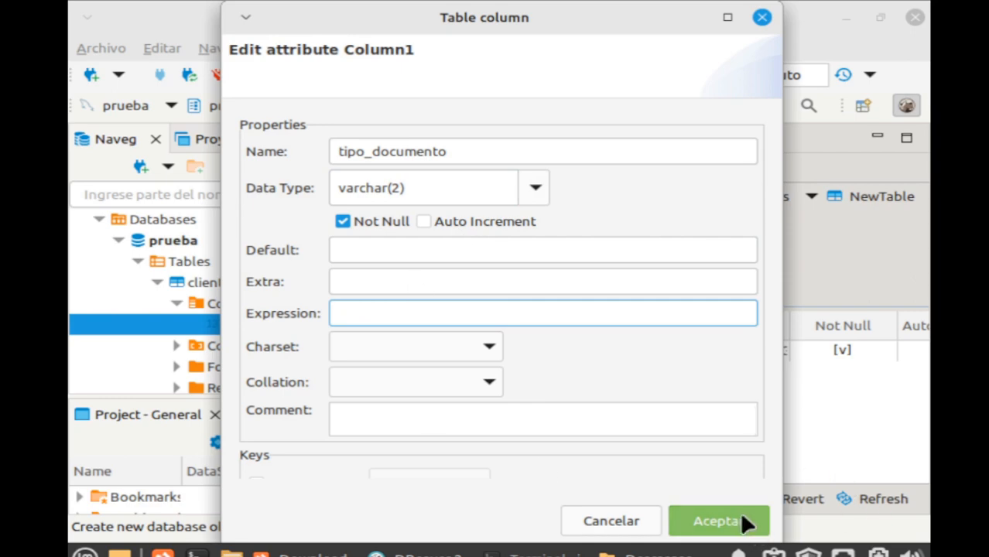
{"action": "left_click", "coordinate": [718, 522]}
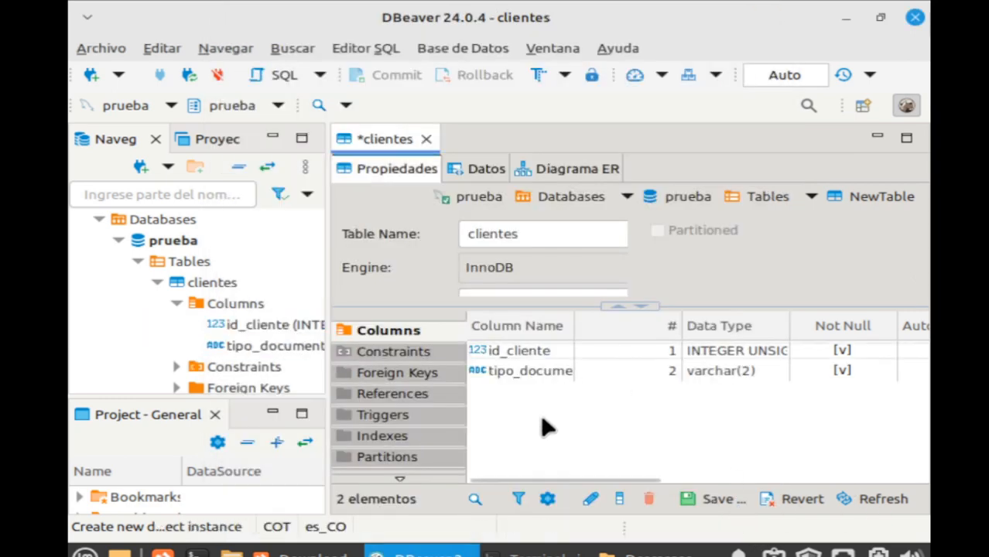
Add a Not Null numero_documento column of type varchar(50).
{"action": "right_click", "coordinate": [544, 426]}
{"action": "left_click", "coordinate": [664, 57]}
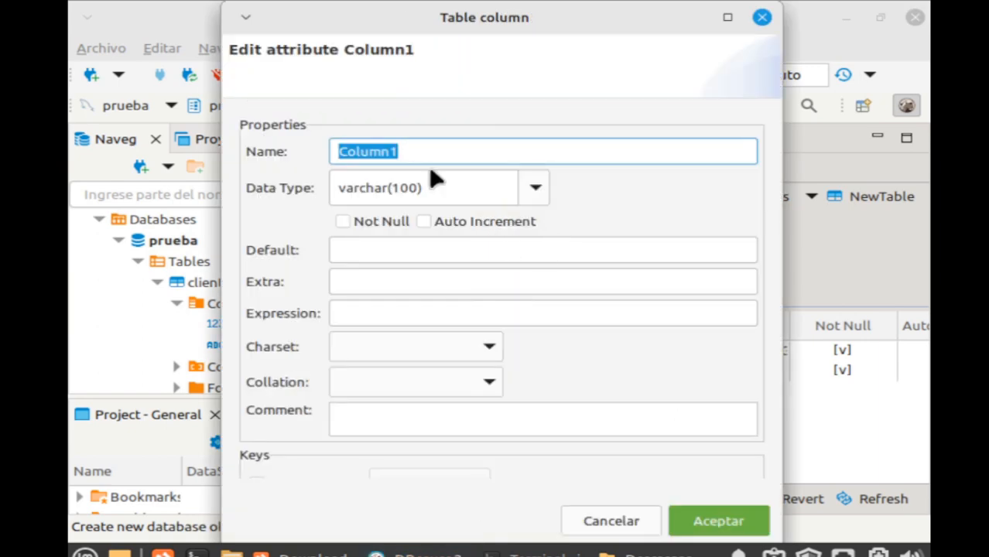
{"action": "type", "text": "numero_documento"}
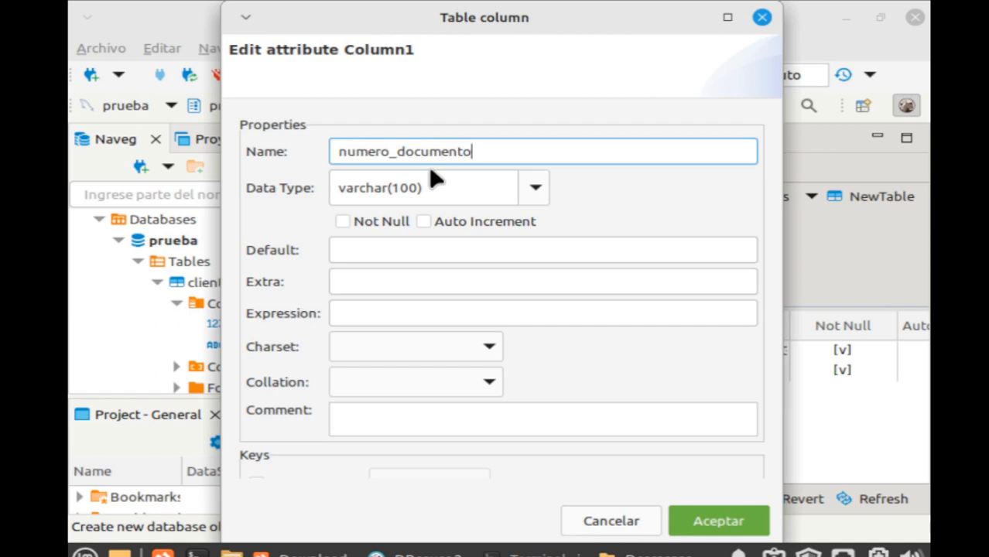
{"action": "left_click", "coordinate": [451, 194]}
{"action": "double_click", "coordinate": [404, 188]}
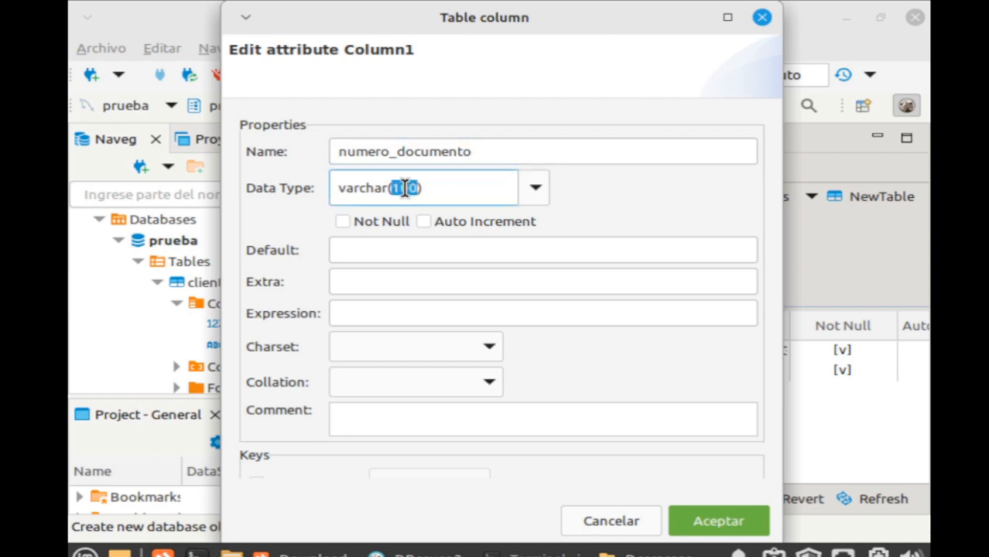
{"action": "type", "text": "50"}
{"action": "left_click", "coordinate": [372, 223]}
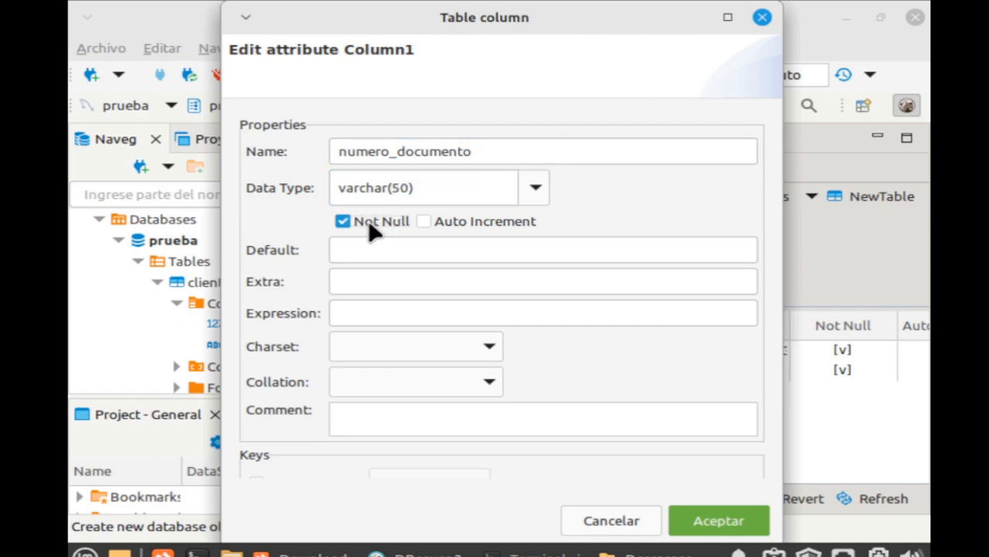
{"action": "left_click", "coordinate": [471, 250]}
{"action": "left_click", "coordinate": [718, 521]}
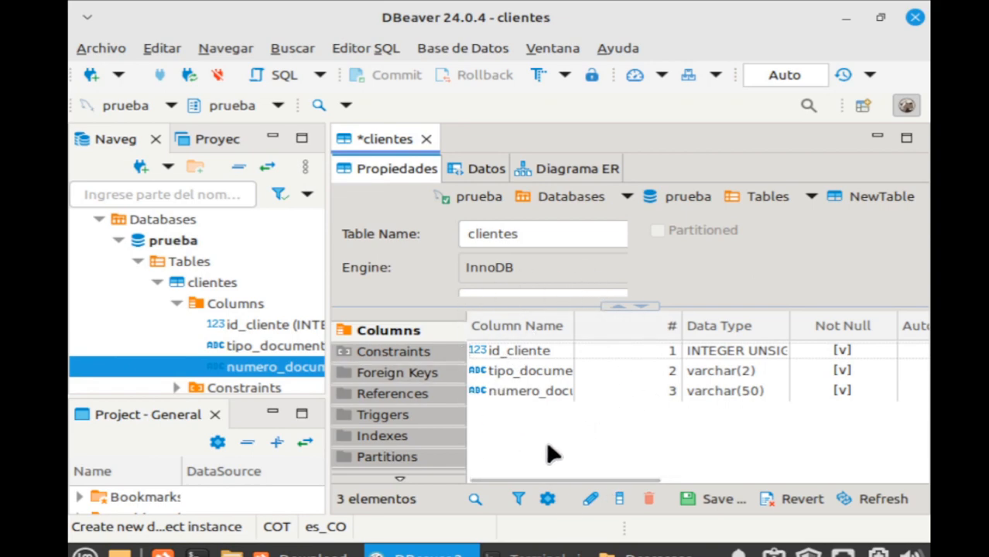
Create primary key constraint clientes_pk on id_cliente.
{"action": "left_click", "coordinate": [408, 353]}
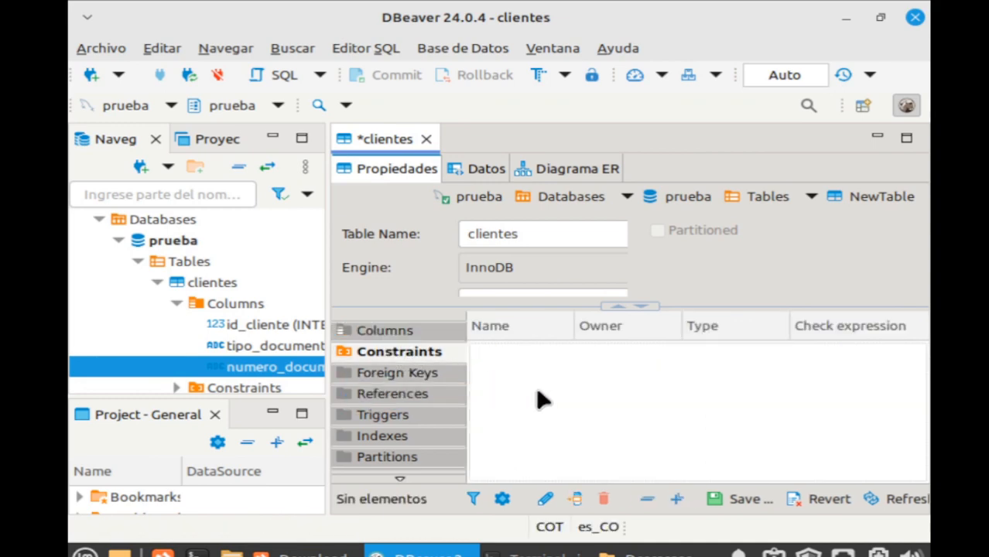
{"action": "right_click", "coordinate": [537, 396]}
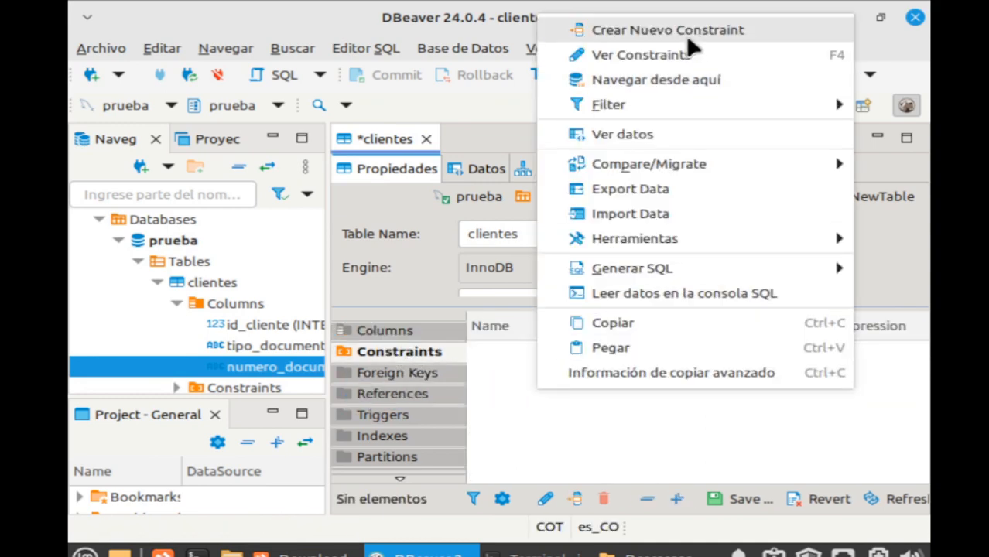
{"action": "left_click", "coordinate": [686, 34]}
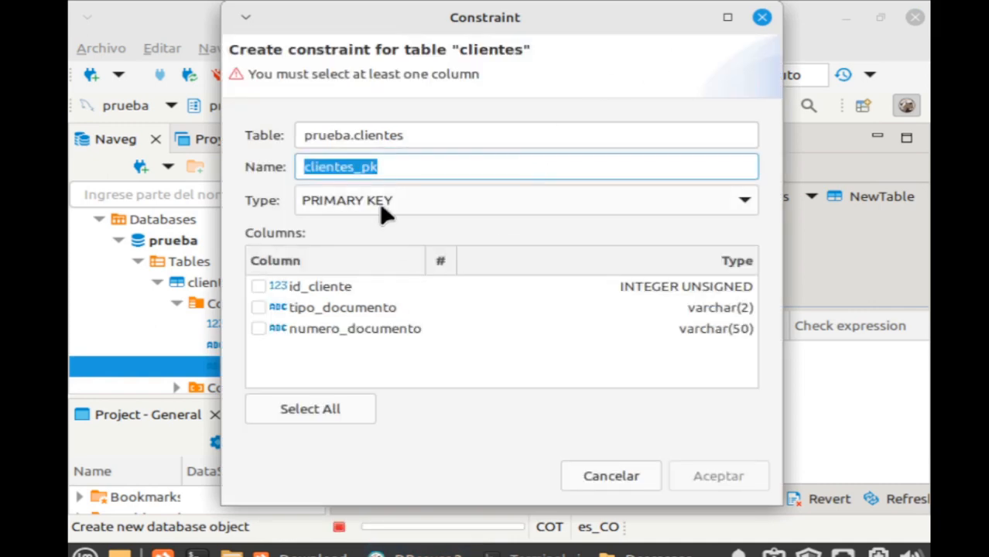
{"action": "left_click", "coordinate": [442, 207]}
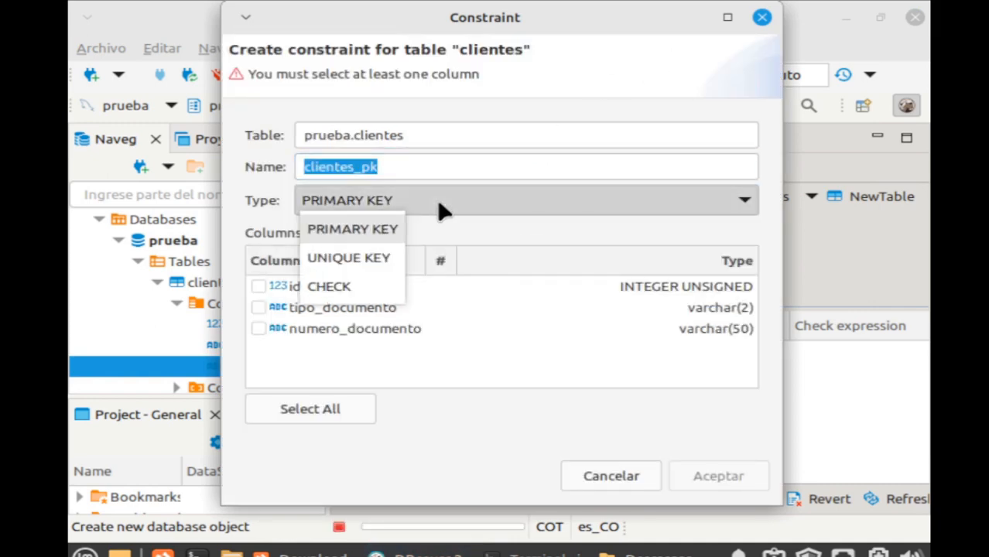
{"action": "left_click", "coordinate": [441, 207]}
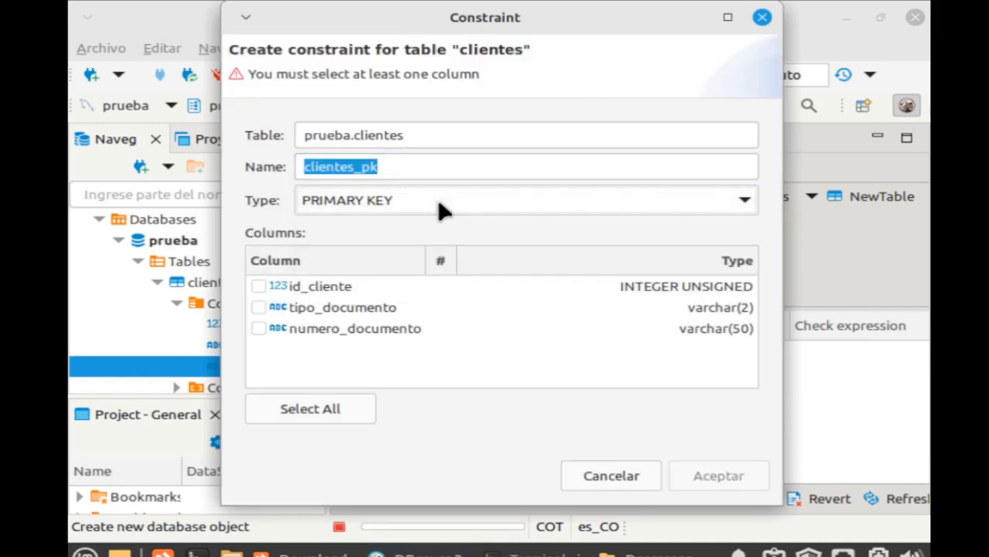
{"action": "left_click", "coordinate": [441, 207]}
{"action": "left_click", "coordinate": [441, 208]}
{"action": "left_click", "coordinate": [259, 286]}
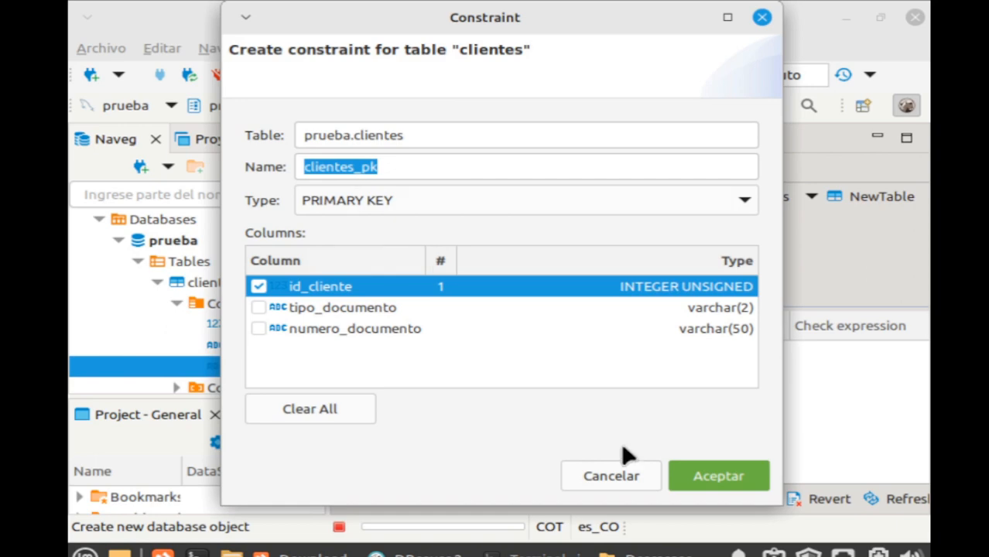
{"action": "left_click", "coordinate": [713, 480]}
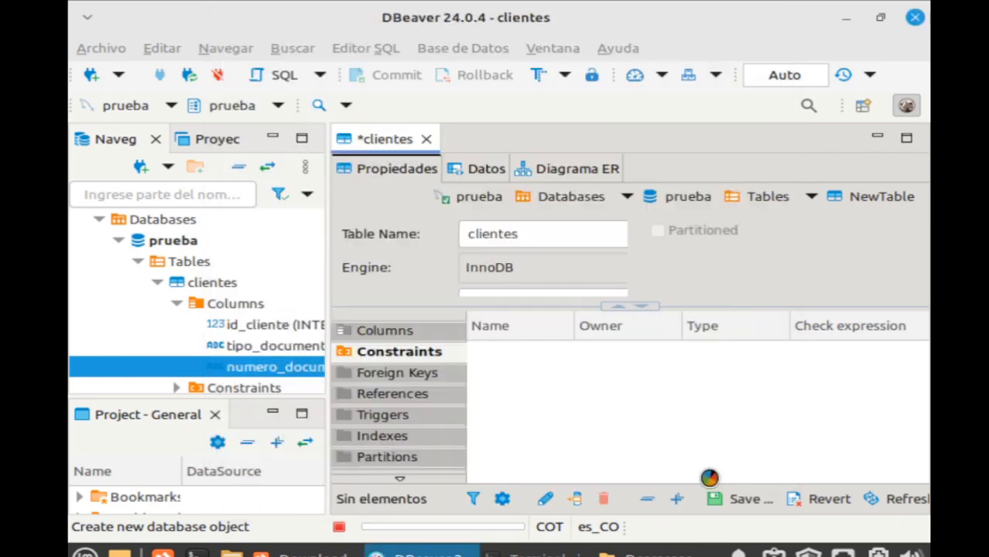
Add unique key clientes_unique on tipo_documento and numero_documento.
{"action": "right_click", "coordinate": [565, 390]}
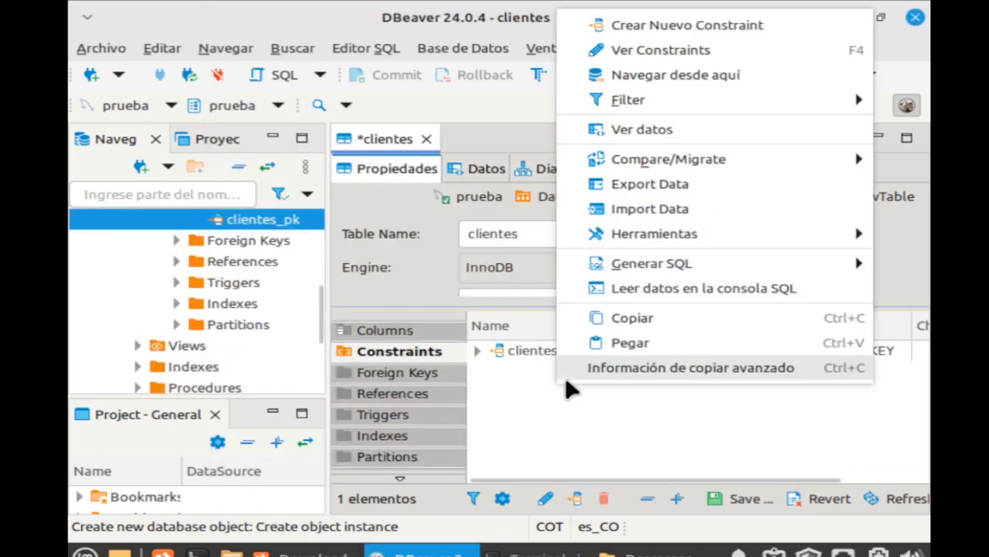
{"action": "left_click", "coordinate": [717, 22]}
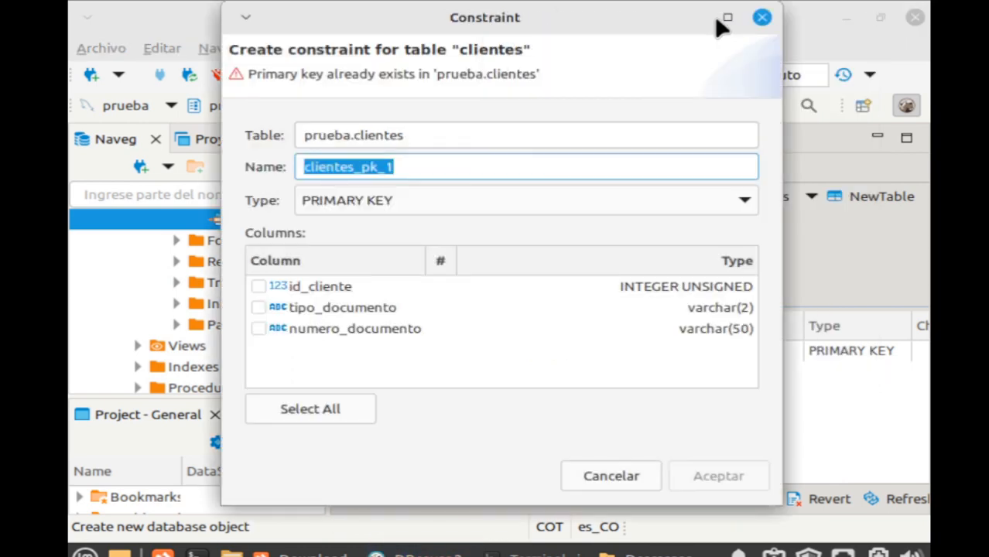
{"action": "left_click", "coordinate": [449, 209]}
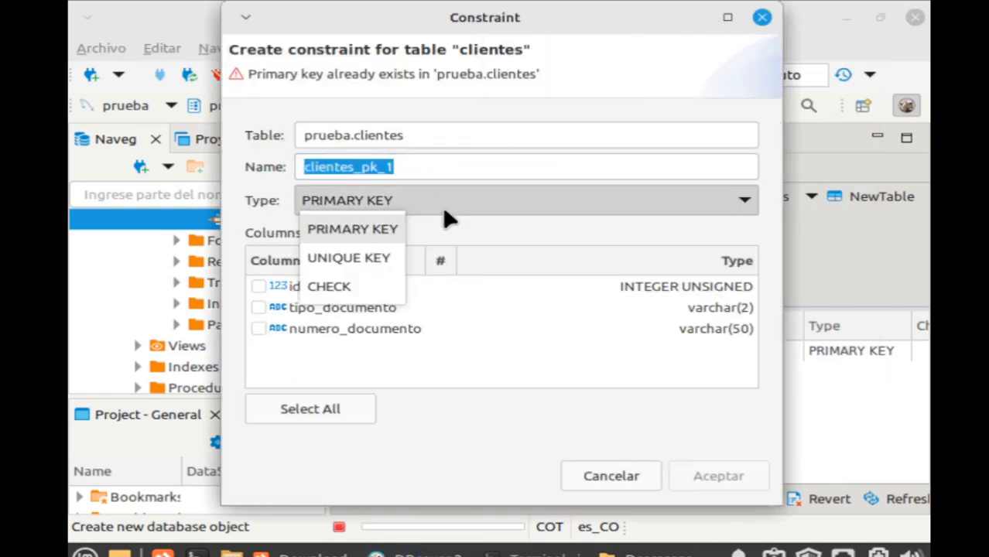
{"action": "left_click", "coordinate": [387, 263]}
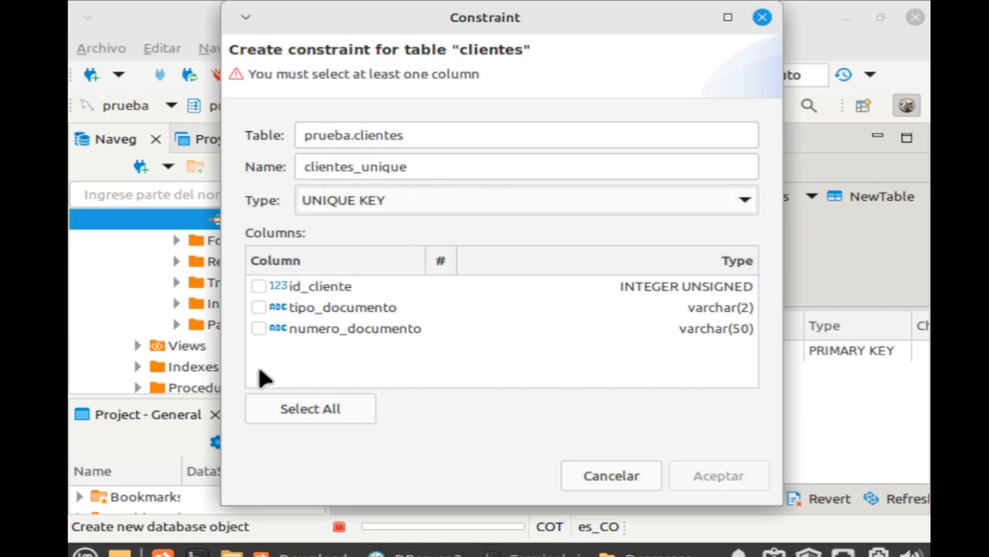
{"action": "left_click", "coordinate": [259, 309]}
{"action": "left_click", "coordinate": [259, 329]}
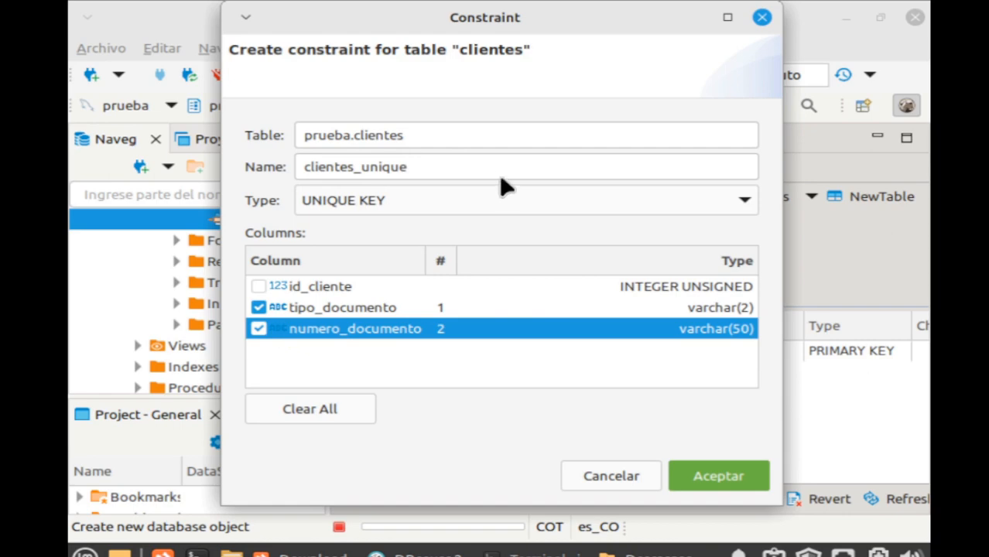
{"action": "left_click", "coordinate": [696, 475]}
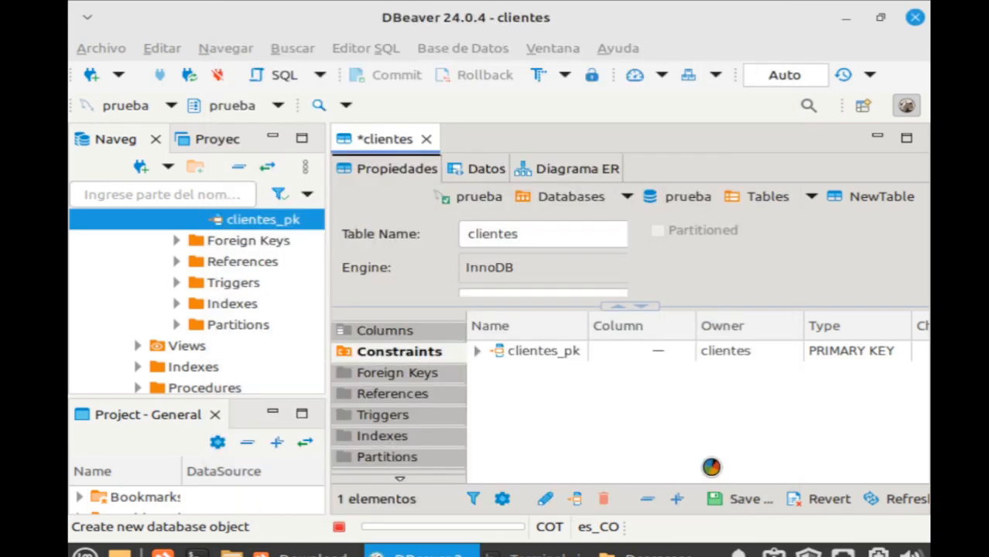
Add a Not Null nombre column to clientes.
{"action": "left_click", "coordinate": [406, 330]}
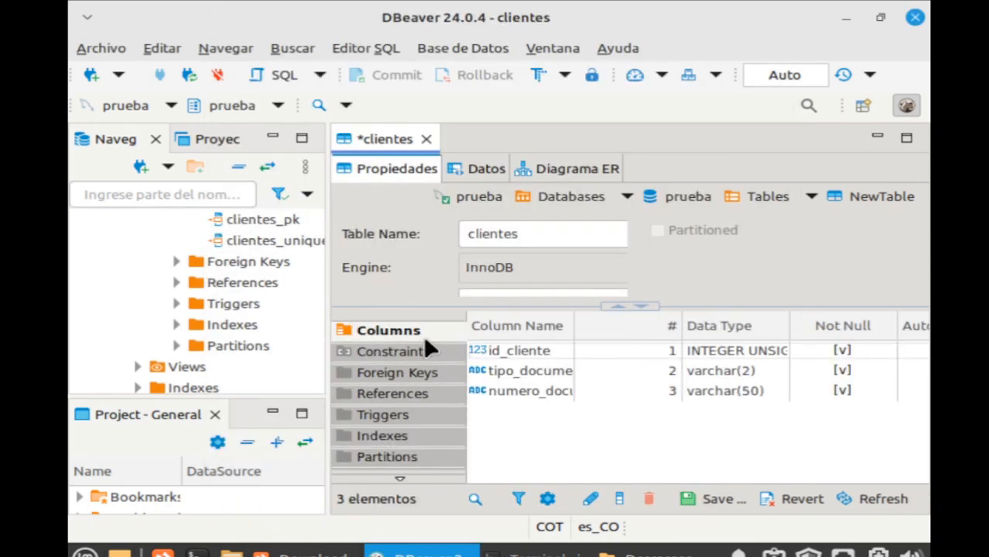
{"action": "right_click", "coordinate": [544, 432]}
{"action": "left_click", "coordinate": [741, 69]}
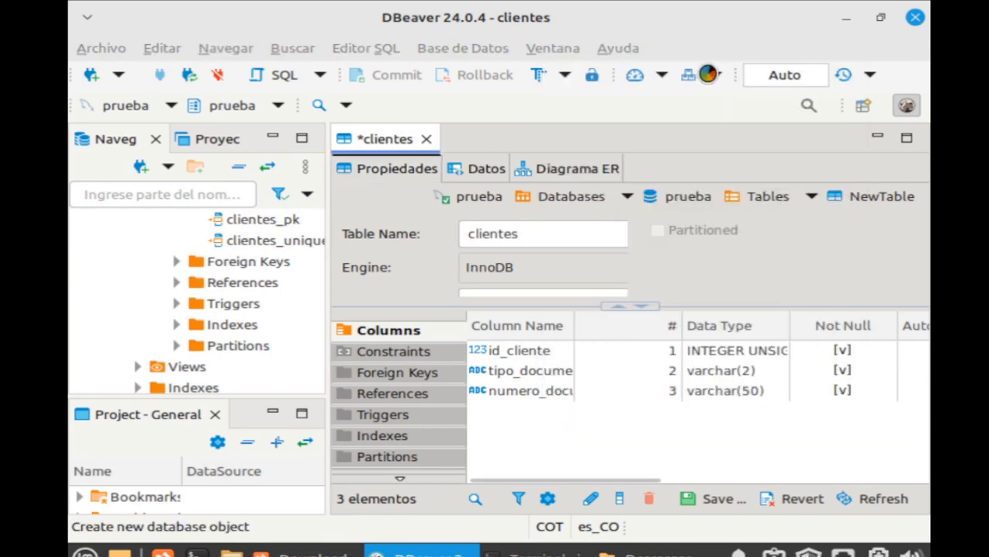
{"action": "type", "text": "N"}
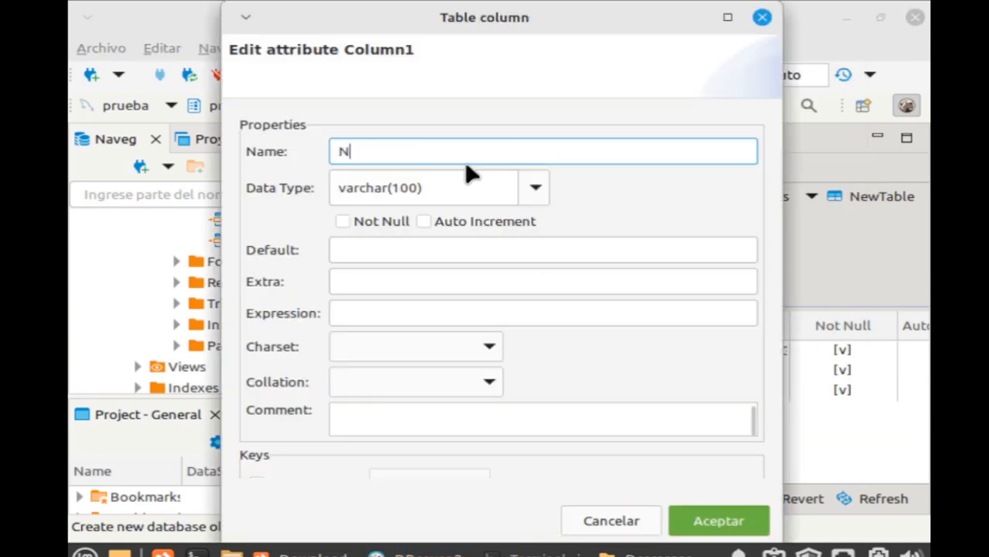
{"action": "type", "text": "om"}
{"action": "key", "text": "BackSpace"}
{"action": "key", "text": "BackSpace"}
{"action": "key", "text": "BackSpace"}
{"action": "type", "text": "n"}
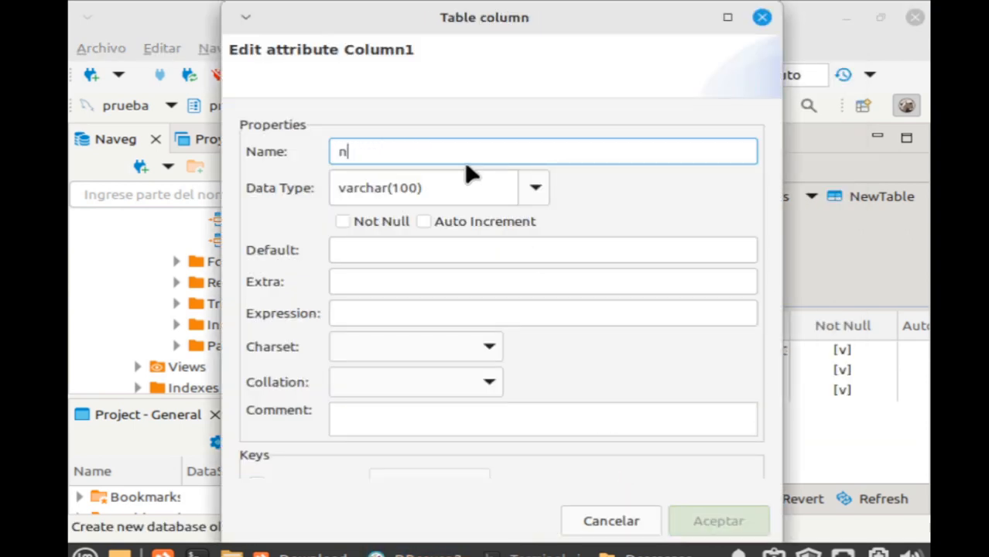
{"action": "type", "text": "ombre"}
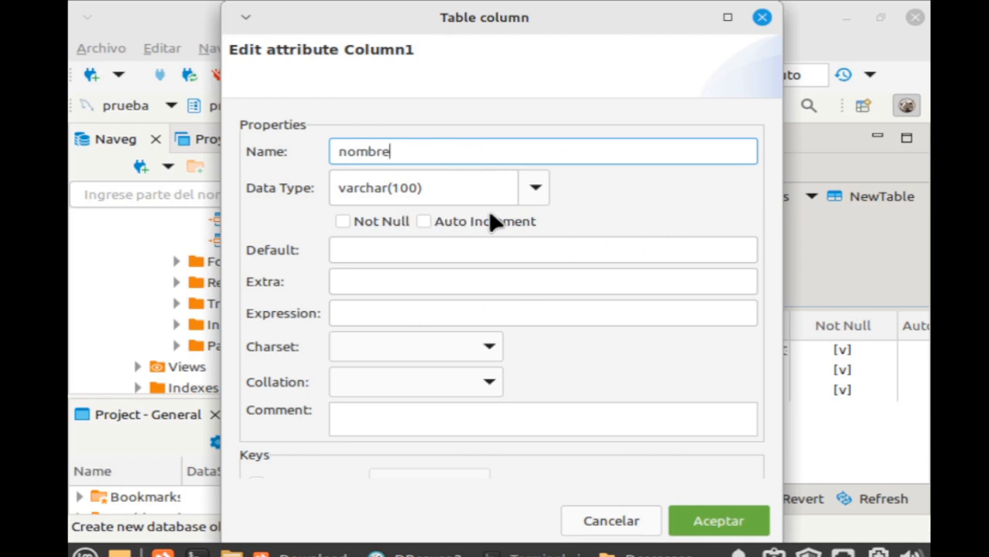
{"action": "left_click", "coordinate": [355, 223]}
{"action": "left_click", "coordinate": [742, 521]}
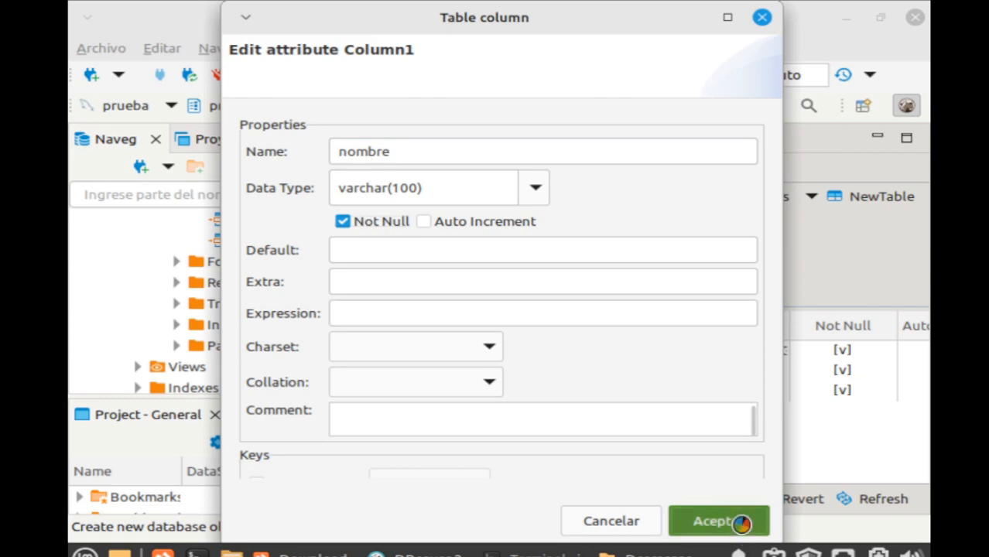
Add a Not Null NUMERIC edad column, then show the table's constraints.
{"action": "right_click", "coordinate": [563, 445]}
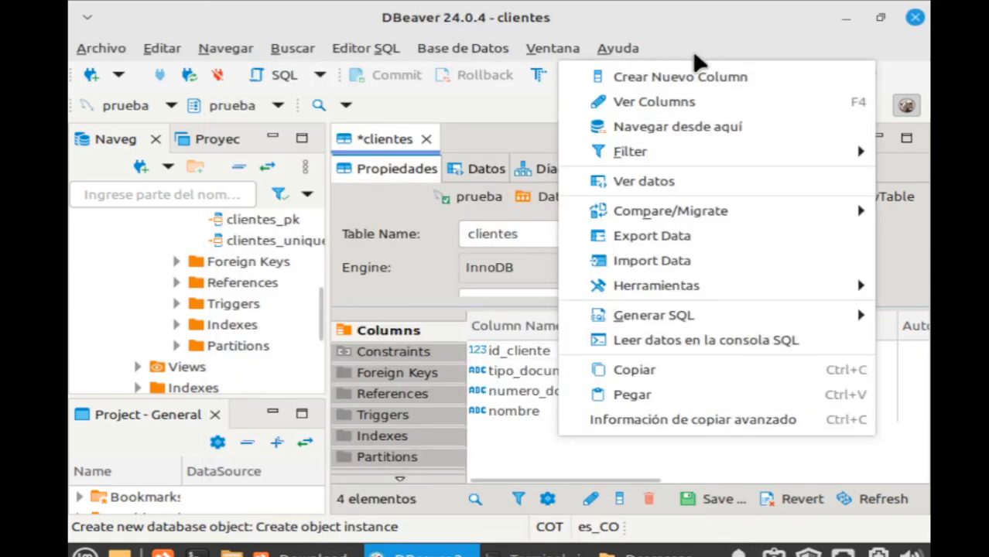
{"action": "left_click", "coordinate": [679, 76]}
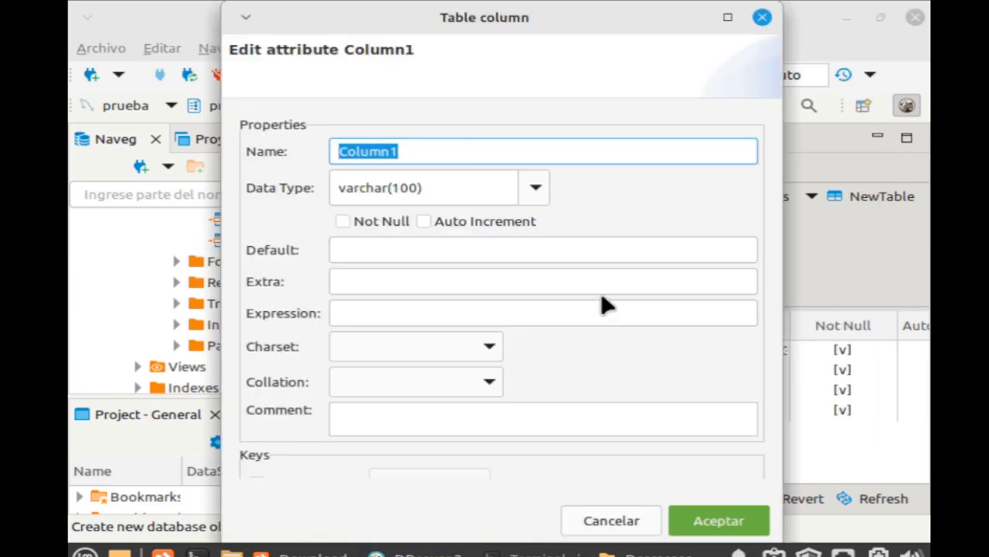
{"action": "type", "text": "edad"}
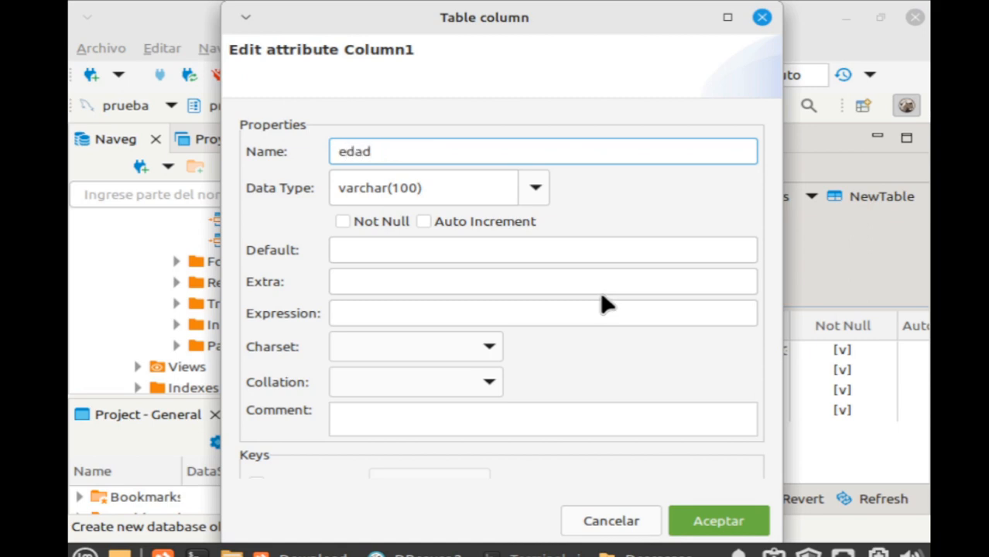
{"action": "left_click", "coordinate": [454, 189]}
{"action": "left_click_drag", "start_coordinate": [454, 189], "coordinate": [184, 162]}
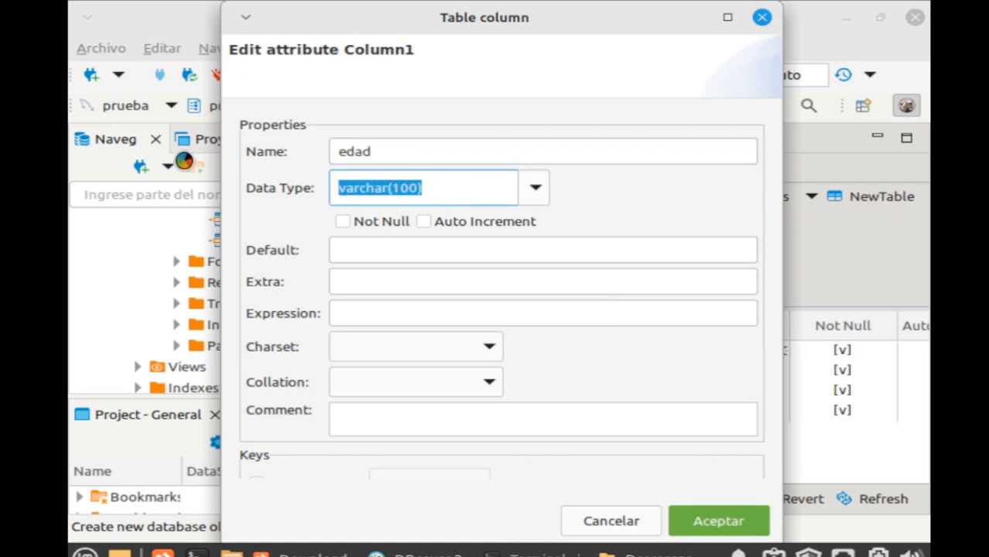
{"action": "type", "text": "n"}
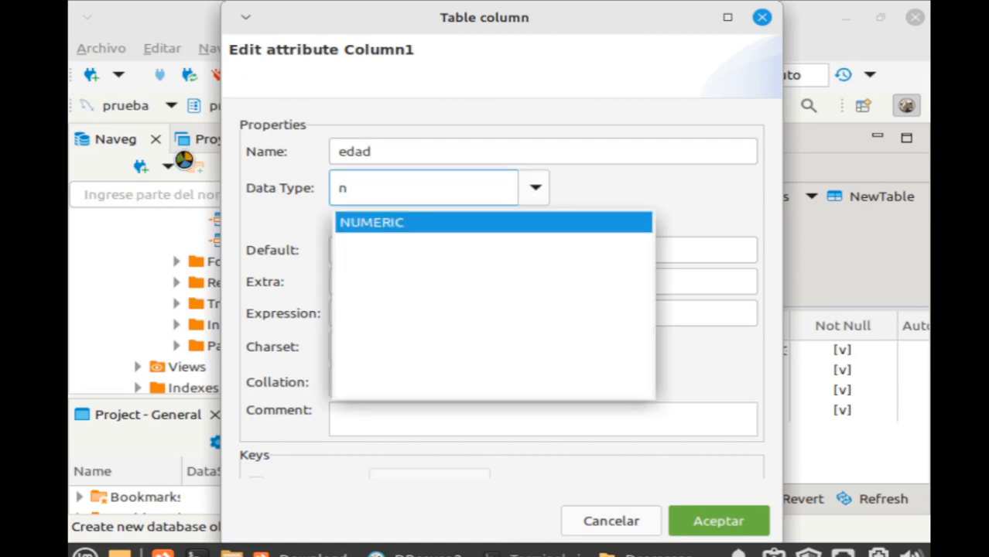
{"action": "left_click", "coordinate": [414, 229]}
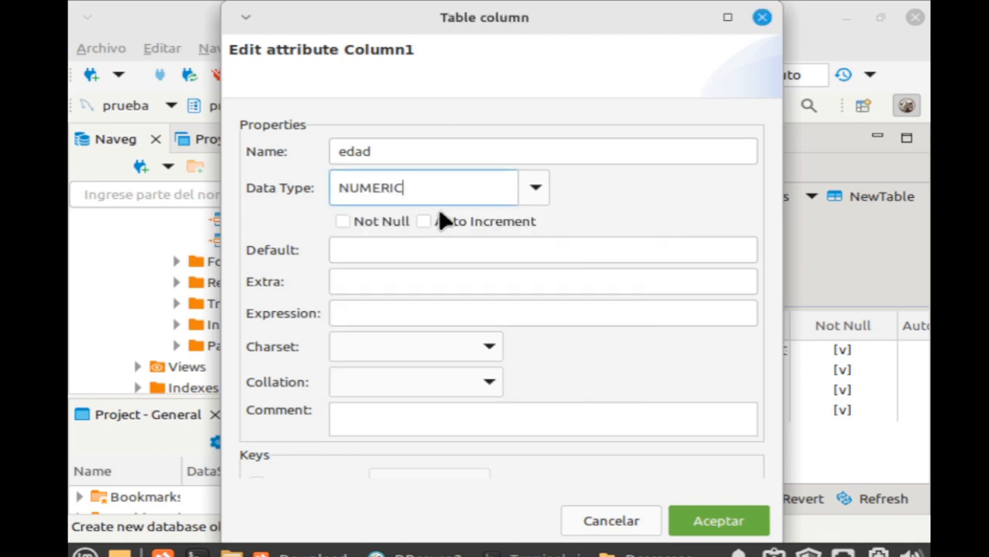
{"action": "left_click", "coordinate": [379, 224]}
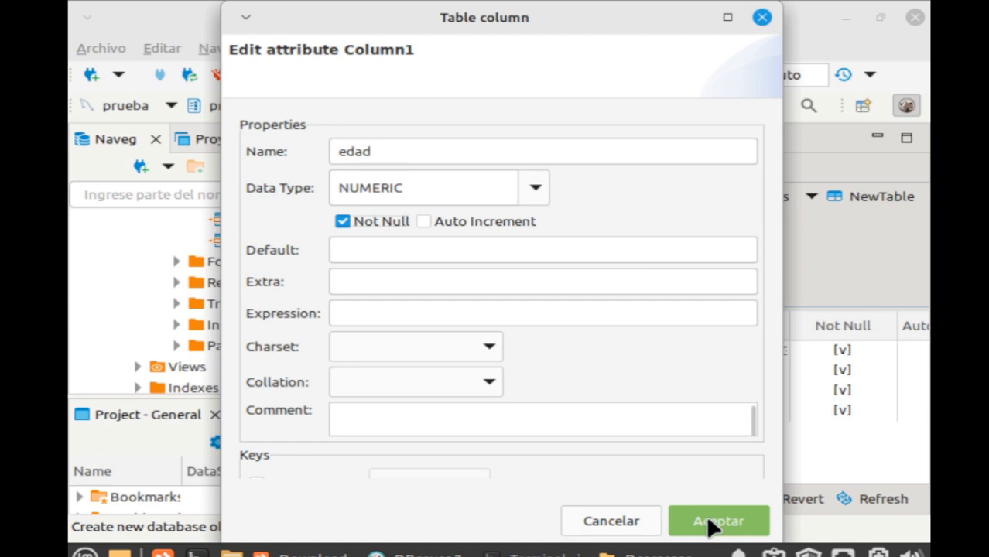
{"action": "left_click", "coordinate": [713, 523]}
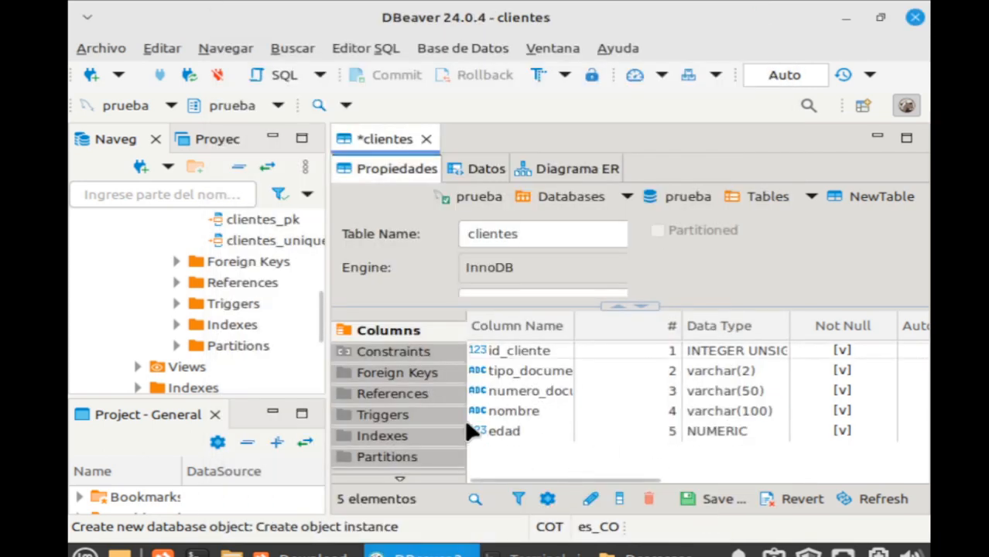
{"action": "left_click", "coordinate": [410, 352]}
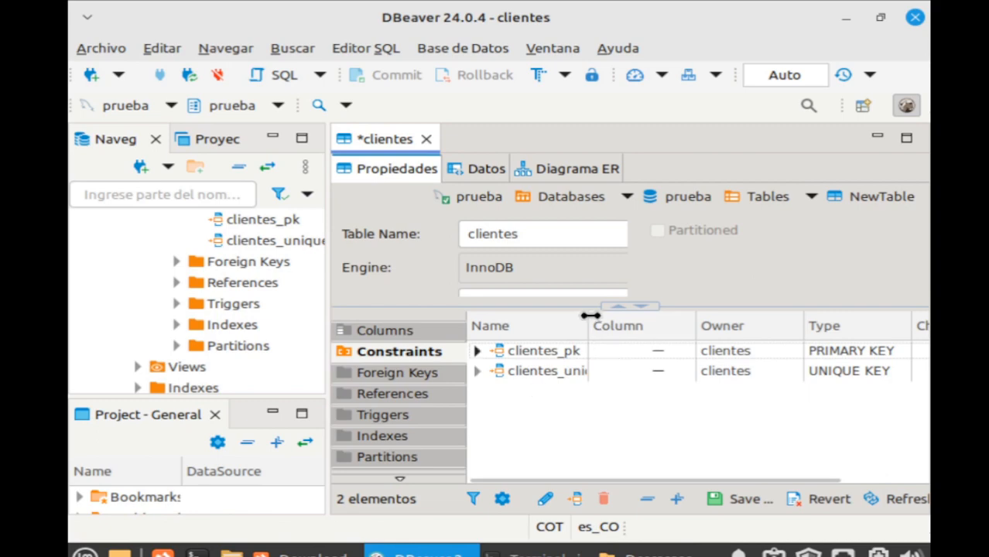
{"action": "mouse_move", "coordinate": [590, 314]}
{"action": "left_mouse_down"}
{"action": "mouse_move", "coordinate": [633, 306]}
{"action": "mouse_move", "coordinate": [583, 318]}
{"action": "mouse_move", "coordinate": [598, 317]}
{"action": "left_mouse_up"}
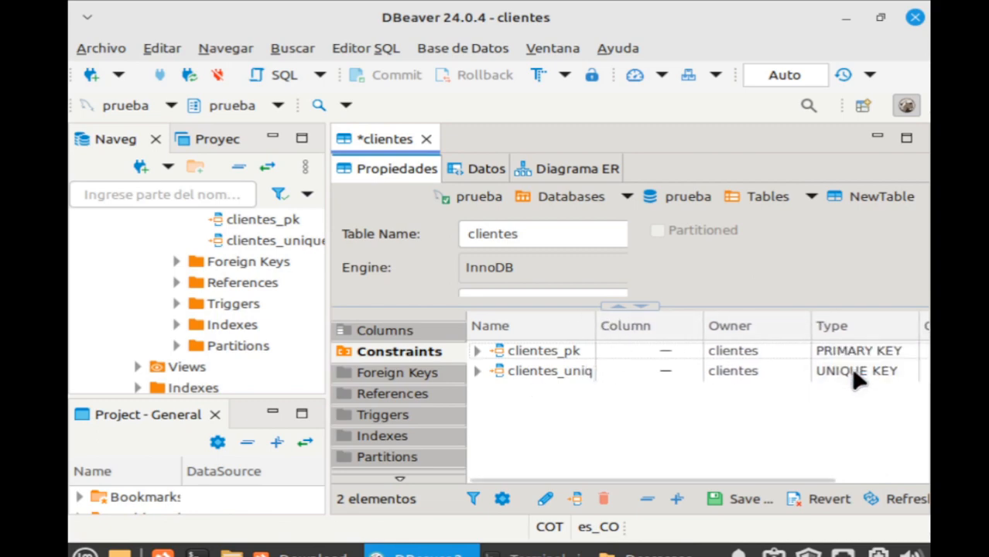
Create CHECK constraint clientes_check with expression edad > 0 and edad <= 140.
{"action": "right_click", "coordinate": [552, 417]}
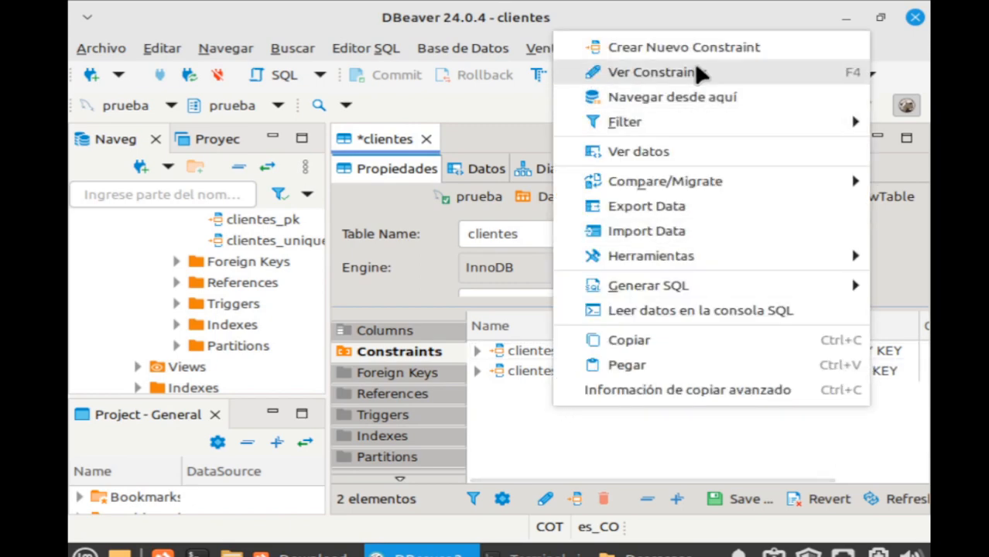
{"action": "left_click", "coordinate": [686, 47]}
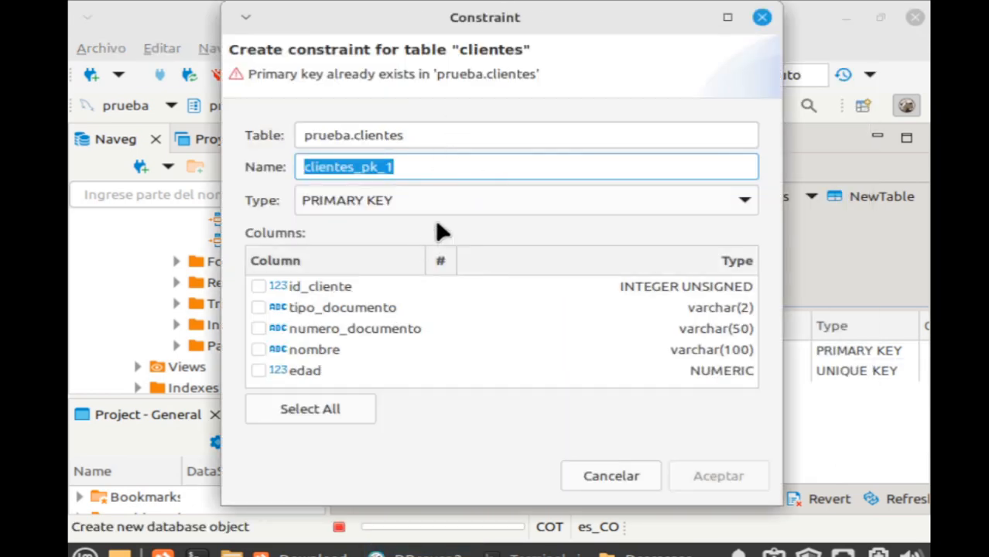
{"action": "left_click", "coordinate": [452, 205]}
{"action": "left_click", "coordinate": [363, 285]}
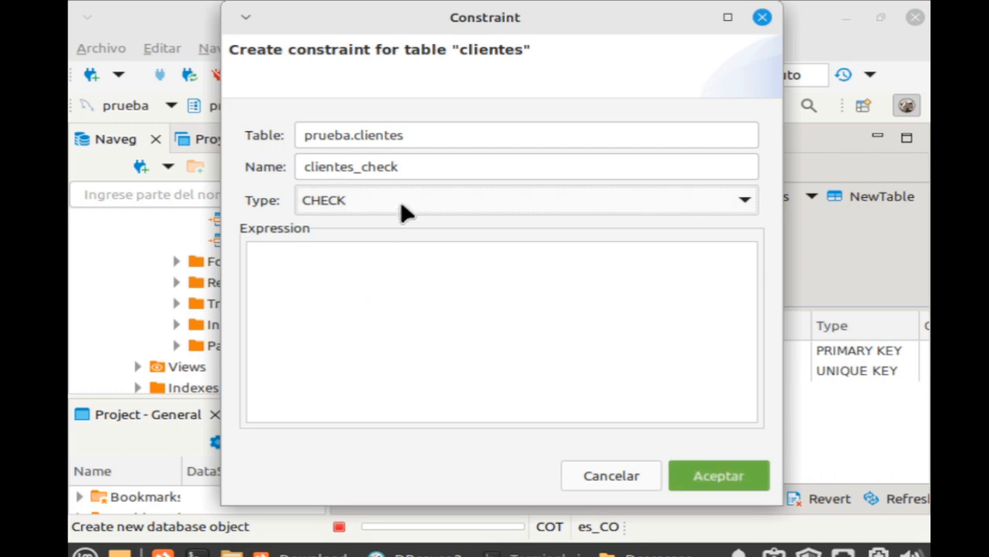
{"action": "left_click", "coordinate": [356, 295]}
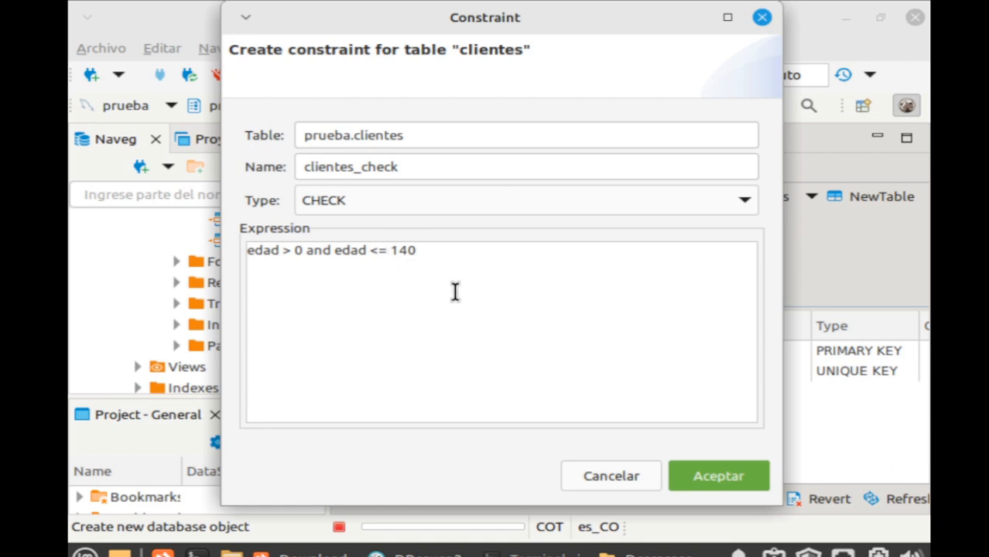
{"action": "left_click", "coordinate": [712, 477]}
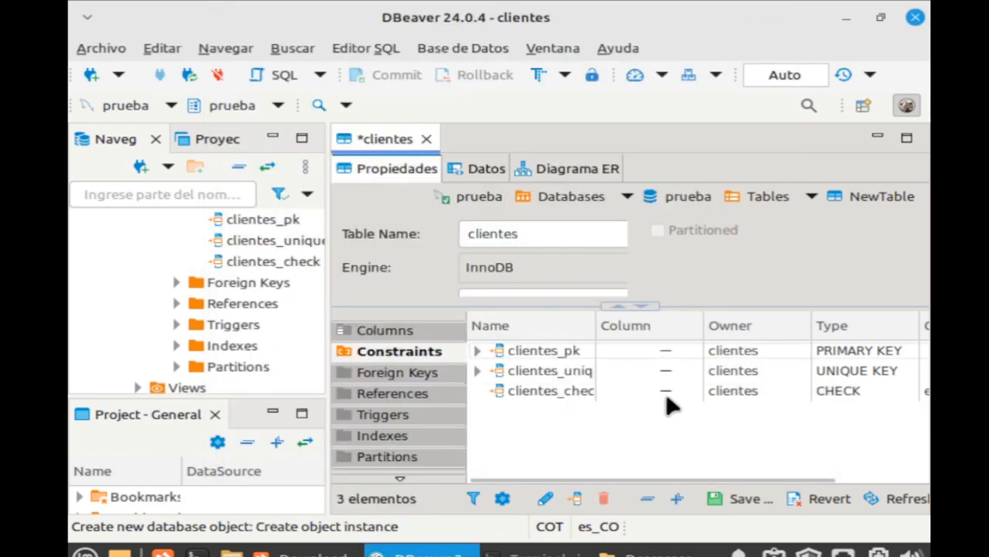
{"action": "left_click", "coordinate": [403, 375]}
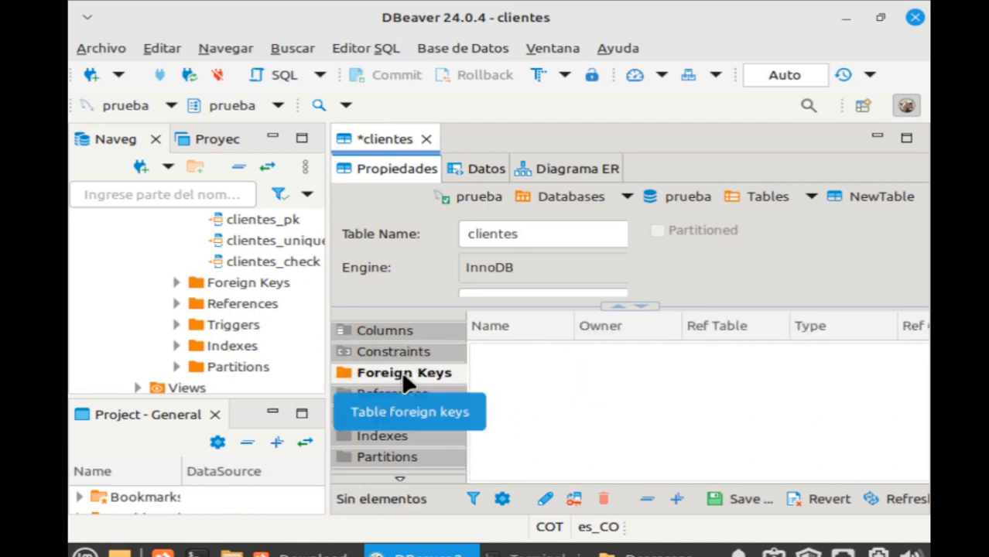
Begin a foreign key with prueba as container, then cancel it, leaving none.
{"action": "right_click", "coordinate": [569, 408]}
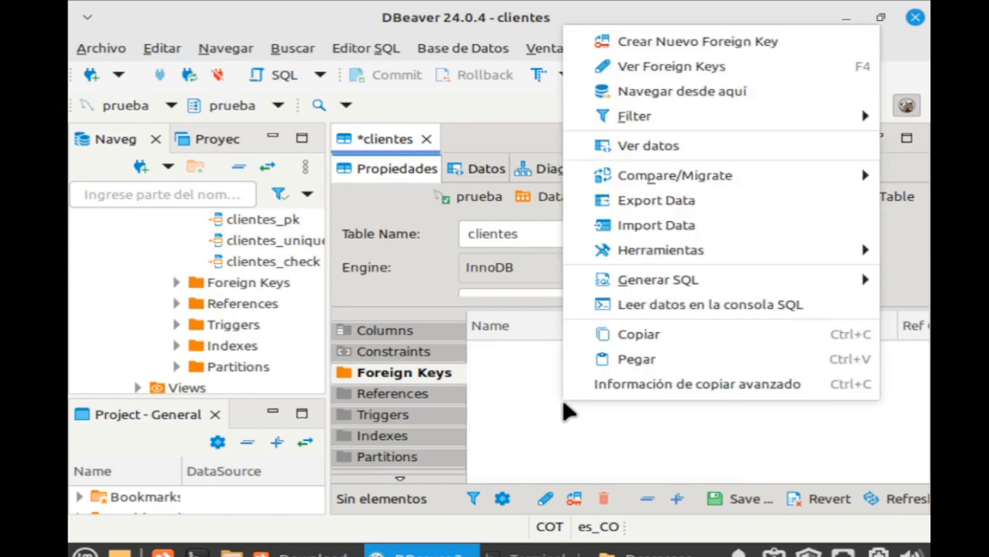
{"action": "left_click", "coordinate": [699, 43]}
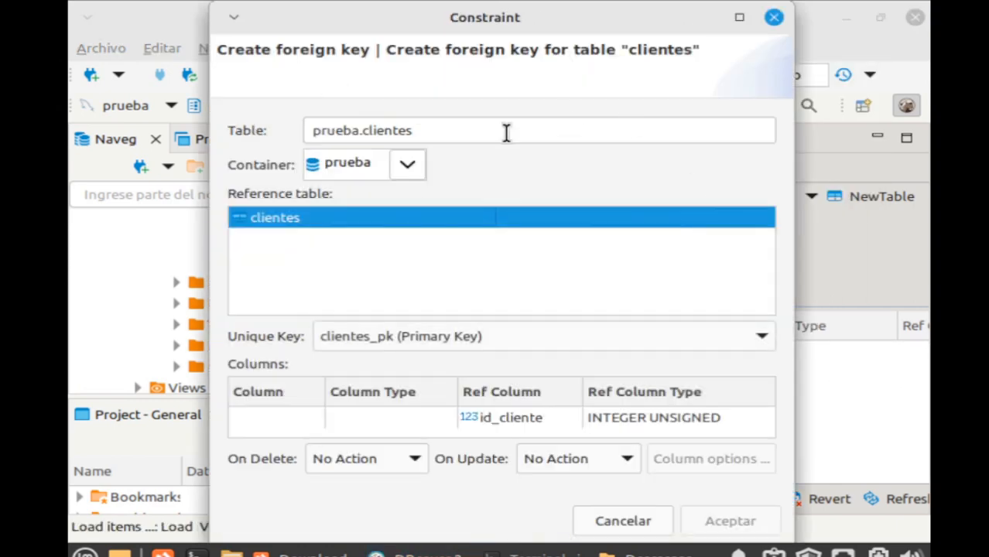
{"action": "left_click", "coordinate": [410, 166]}
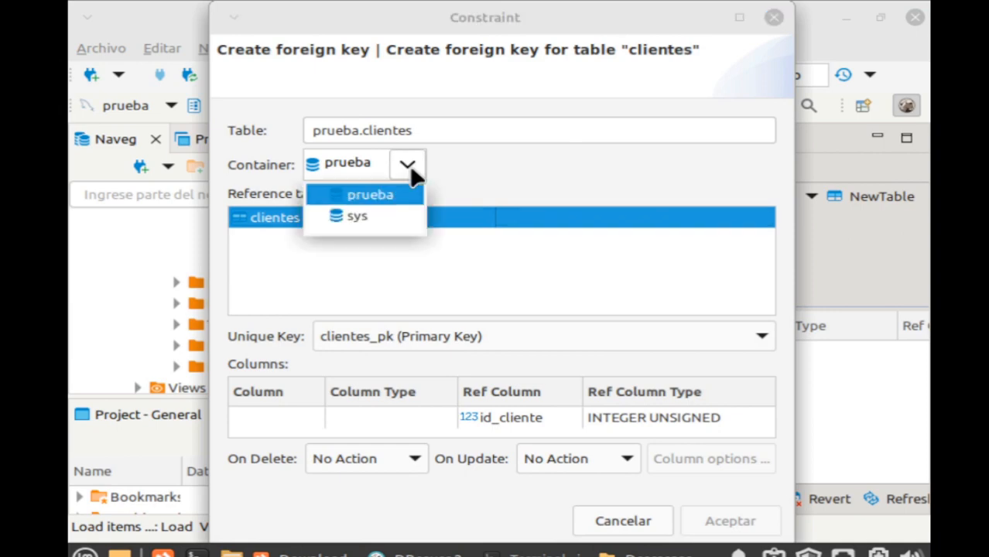
{"action": "left_click", "coordinate": [504, 182]}
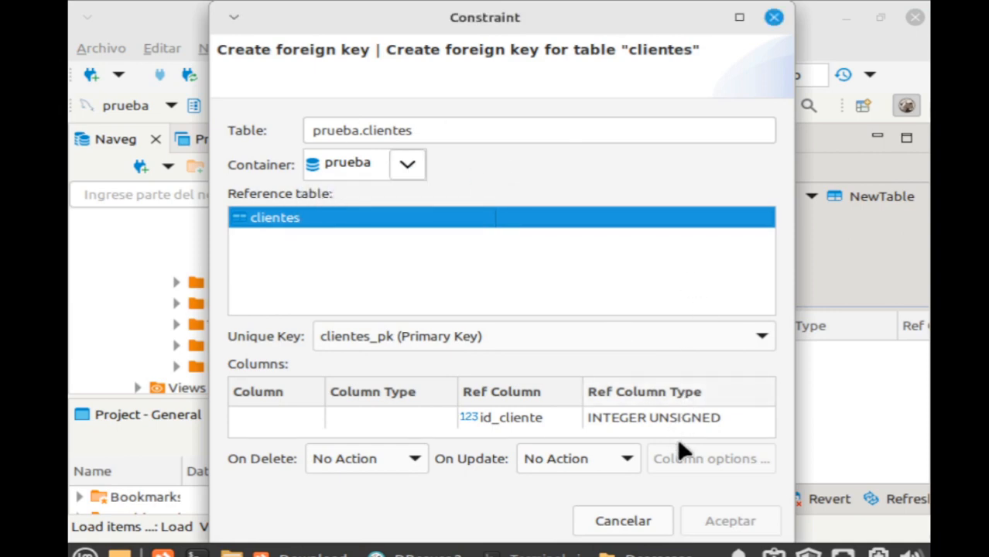
{"action": "key", "text": "Escape"}
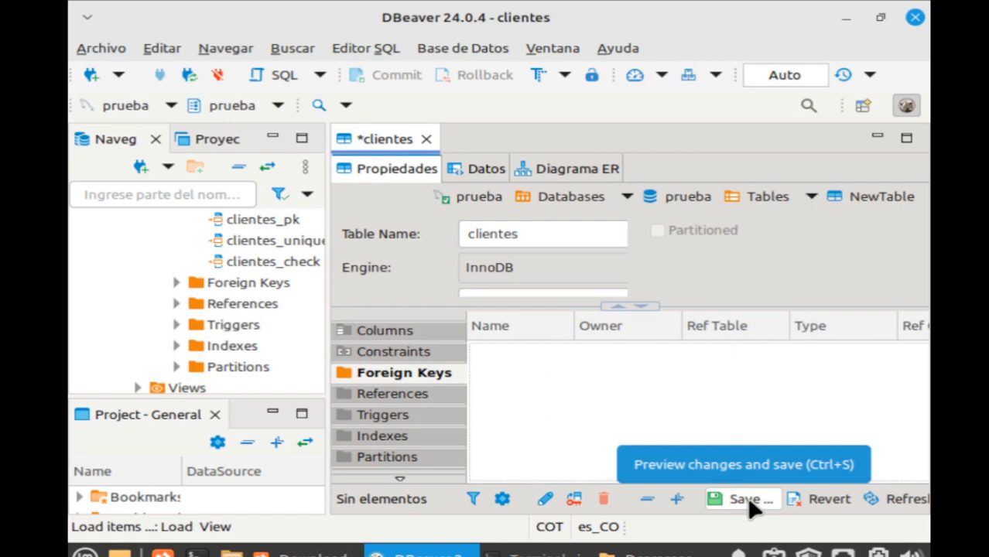
Save clientes and review the tipo_documento and numero_documento lines of the CREATE TABLE SQL.
{"action": "left_click", "coordinate": [747, 501]}
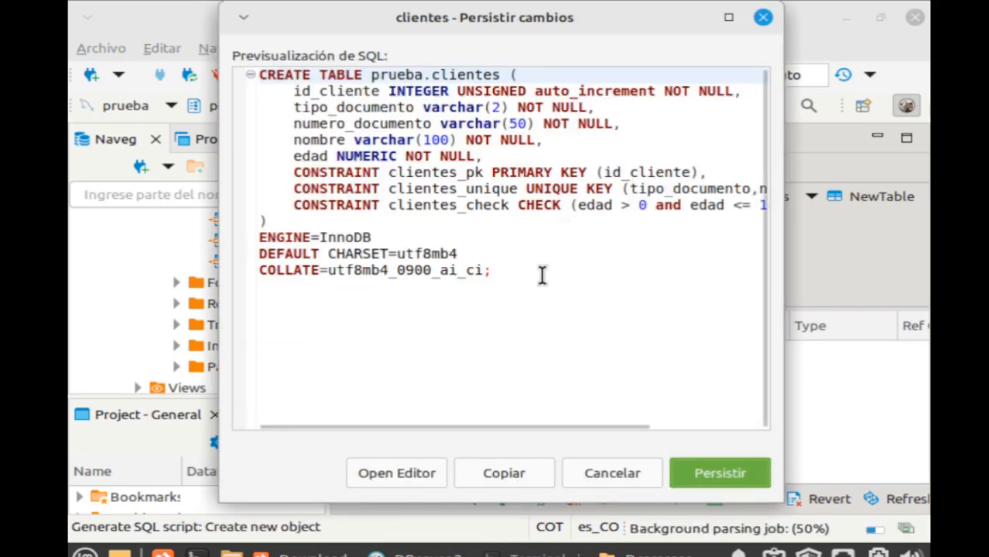
{"action": "left_click", "coordinate": [564, 305]}
{"action": "key", "text": "ctrl+a"}
{"action": "left_click", "coordinate": [490, 250]}
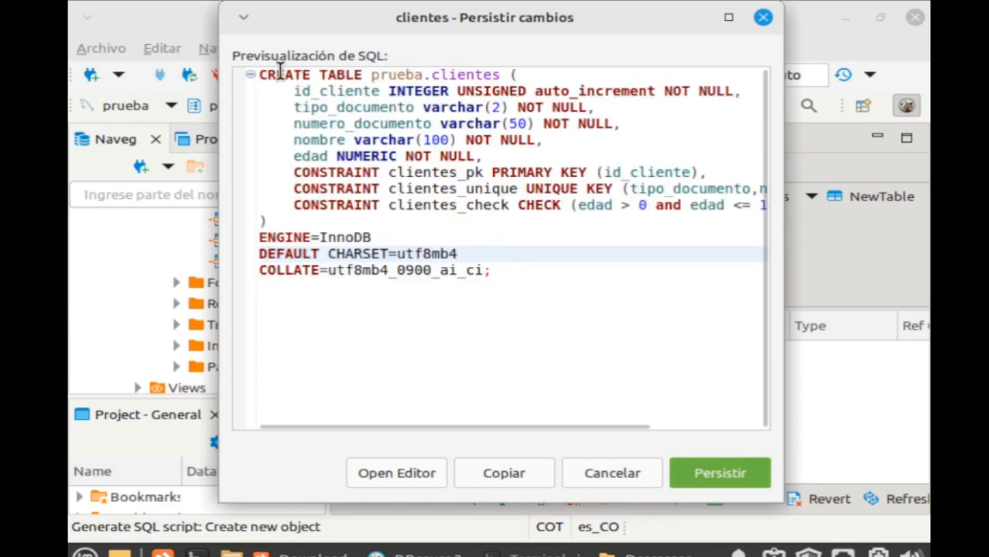
{"action": "left_click_drag", "start_coordinate": [261, 74], "coordinate": [569, 280]}
{"action": "left_click", "coordinate": [556, 279]}
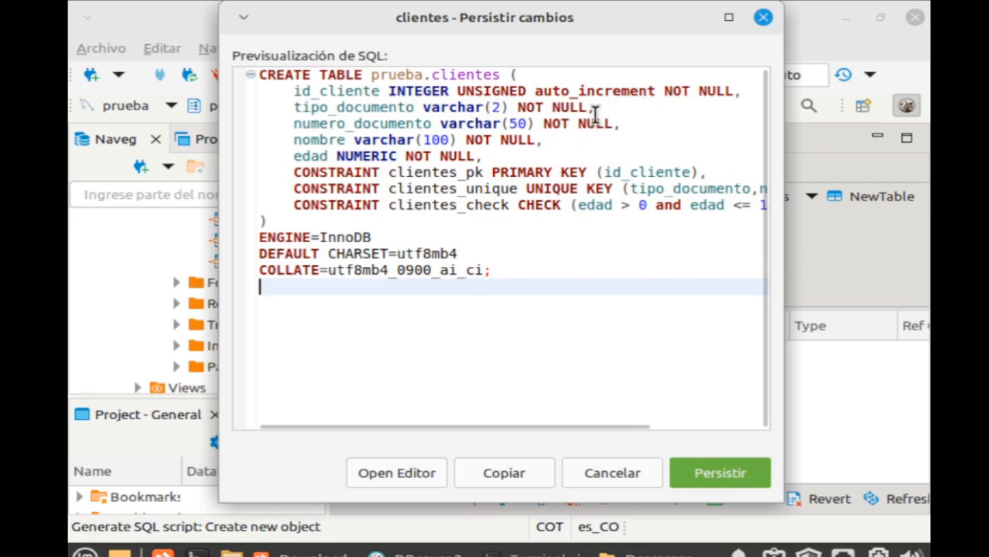
{"action": "left_click_drag", "start_coordinate": [594, 109], "coordinate": [303, 105]}
{"action": "left_click", "coordinate": [584, 161]}
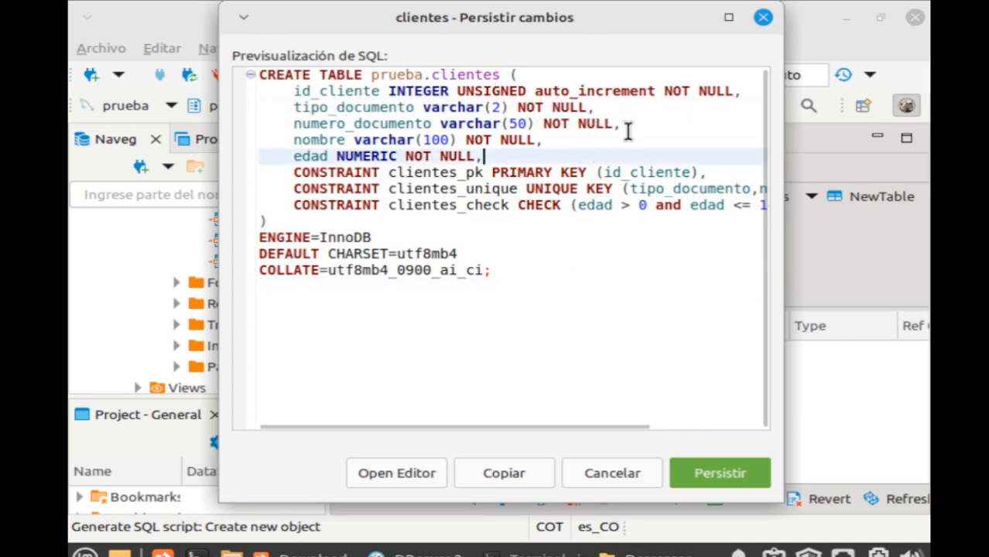
{"action": "left_click_drag", "start_coordinate": [627, 127], "coordinate": [329, 124]}
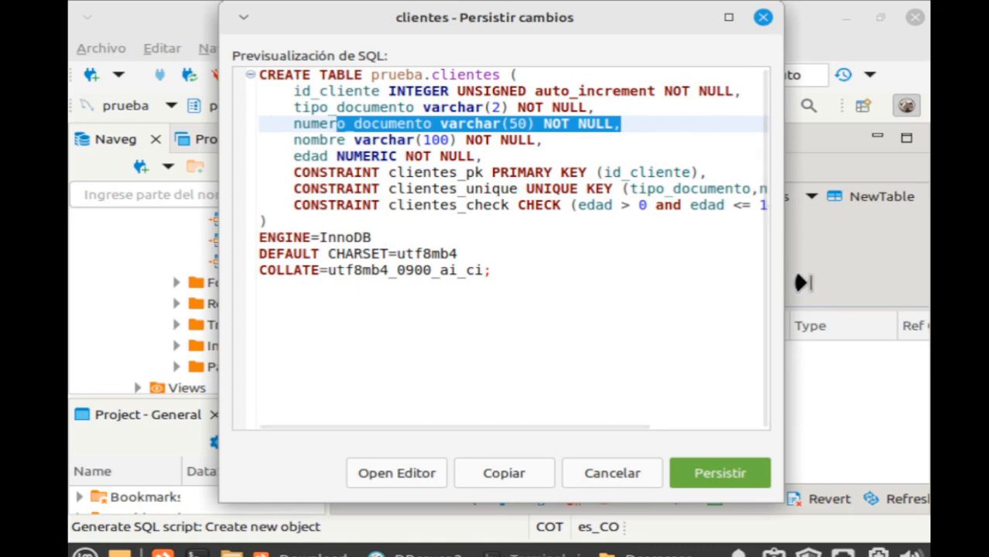
Widen the SQL preview, check the CHECK clause, and persist the table to the database.
{"action": "left_click_drag", "start_coordinate": [774, 283], "coordinate": [929, 282]}
{"action": "left_click", "coordinate": [467, 107]}
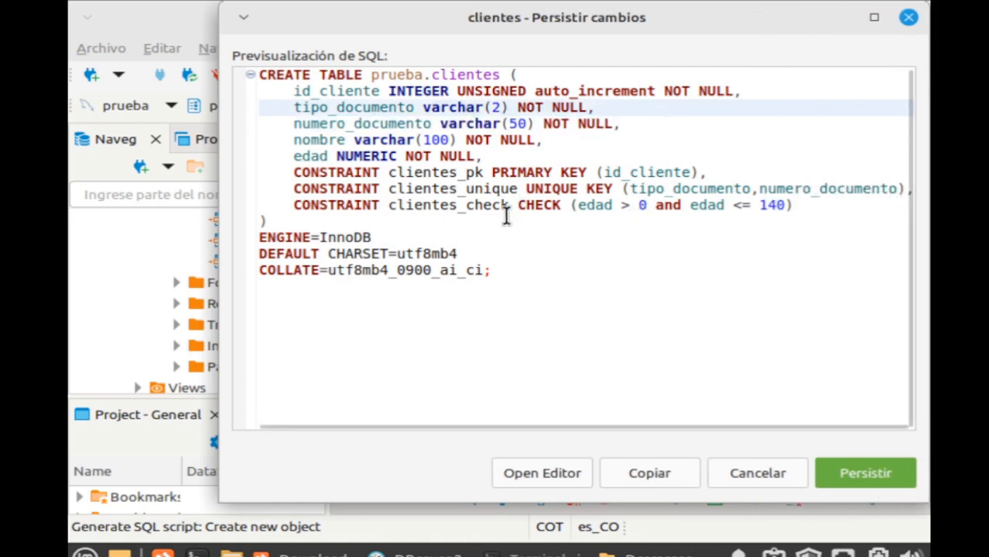
{"action": "double_click", "coordinate": [382, 107]}
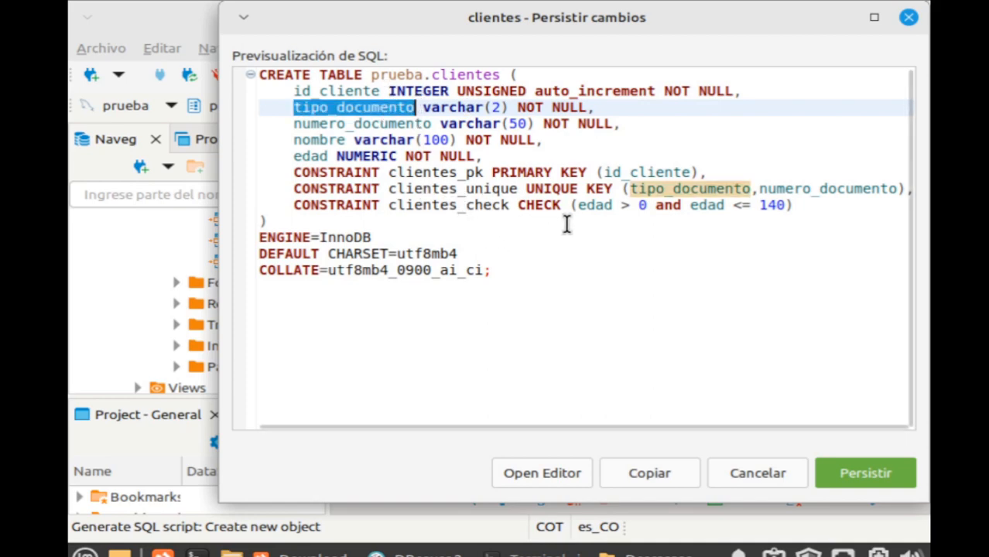
{"action": "double_click", "coordinate": [543, 205]}
{"action": "double_click", "coordinate": [393, 107]}
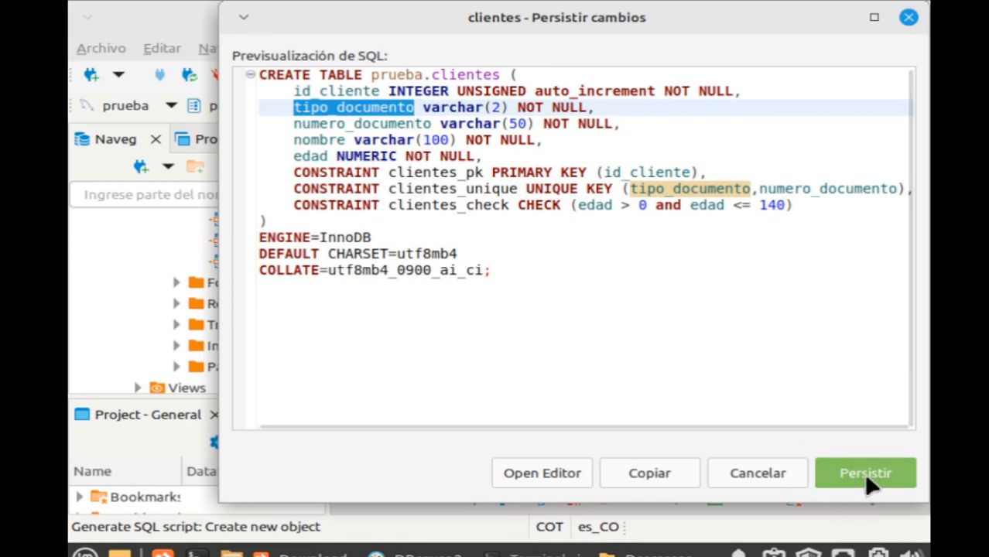
{"action": "key", "text": "ctrl+a"}
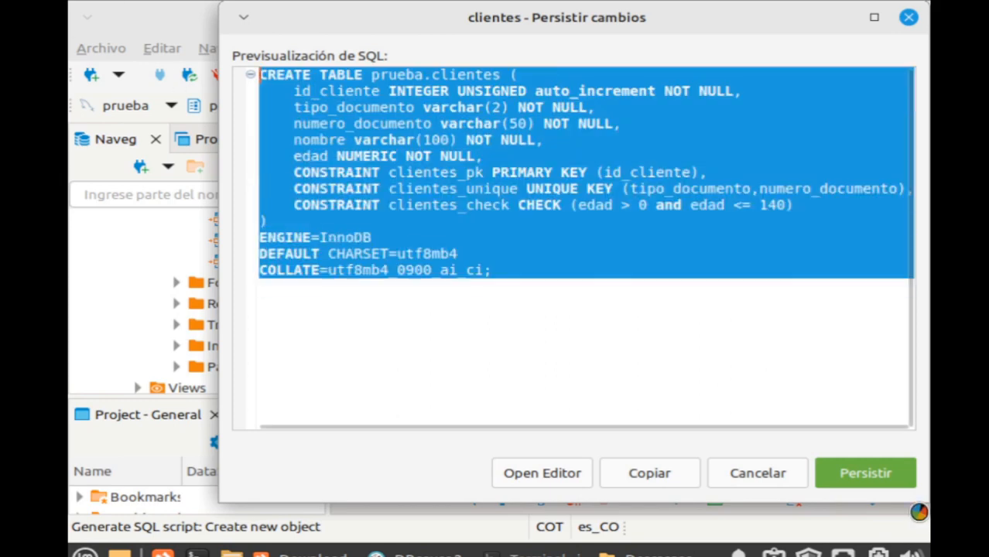
{"action": "left_click", "coordinate": [865, 471]}
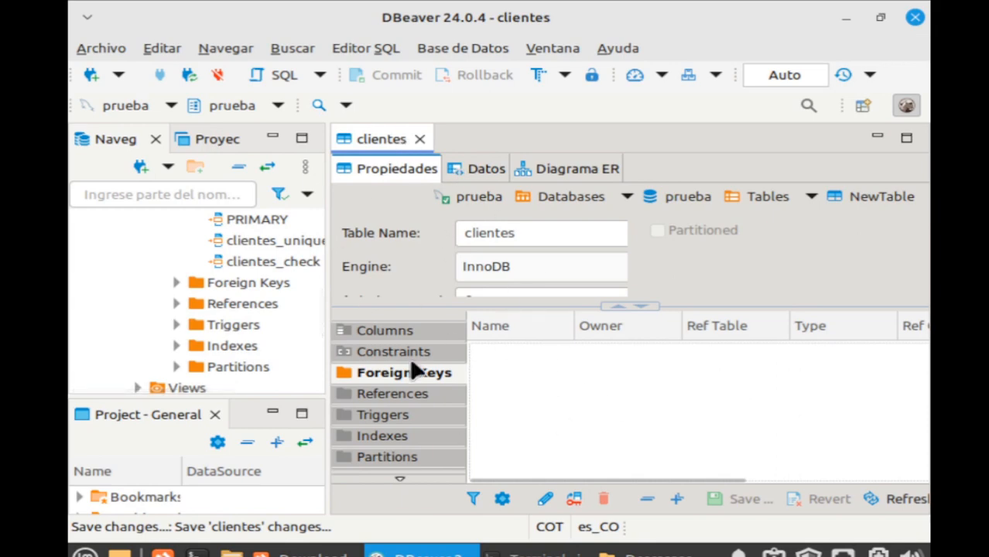
View the clientes PRIMARY constraint on id_cliente from the navigator, then close its editor.
{"action": "left_click", "coordinate": [420, 138]}
{"action": "scroll", "coordinate": [232, 308], "scroll_direction": "up", "scroll_amount": 2}
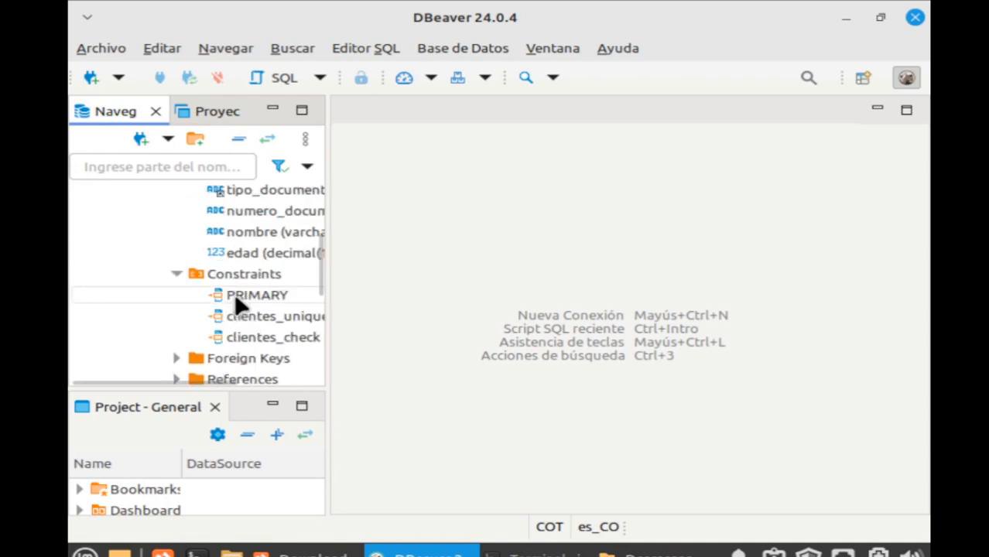
{"action": "scroll", "coordinate": [236, 306], "scroll_direction": "up", "scroll_amount": 3}
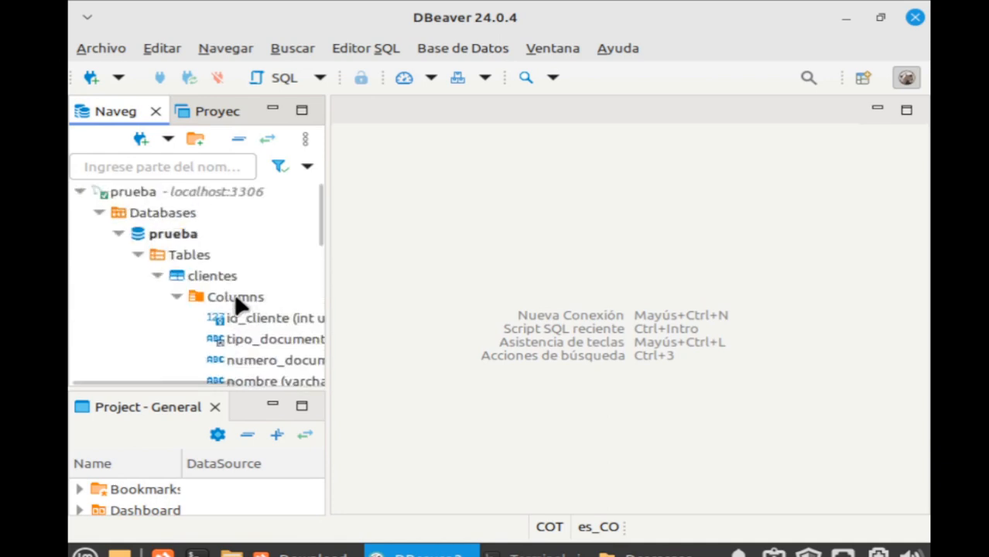
{"action": "left_click", "coordinate": [161, 277]}
{"action": "left_click", "coordinate": [158, 277]}
{"action": "scroll", "coordinate": [213, 285], "scroll_direction": "down", "scroll_amount": 1}
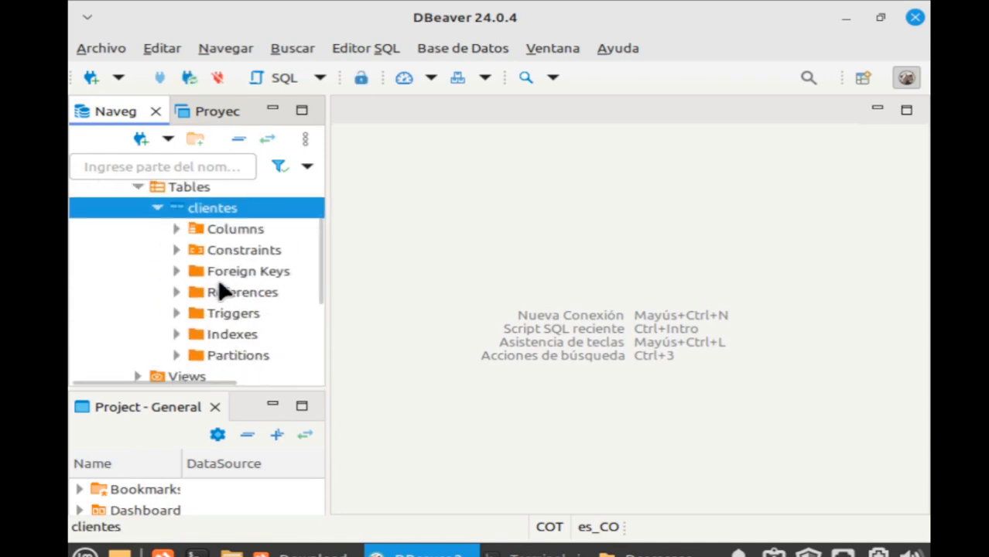
{"action": "left_click", "coordinate": [177, 228]}
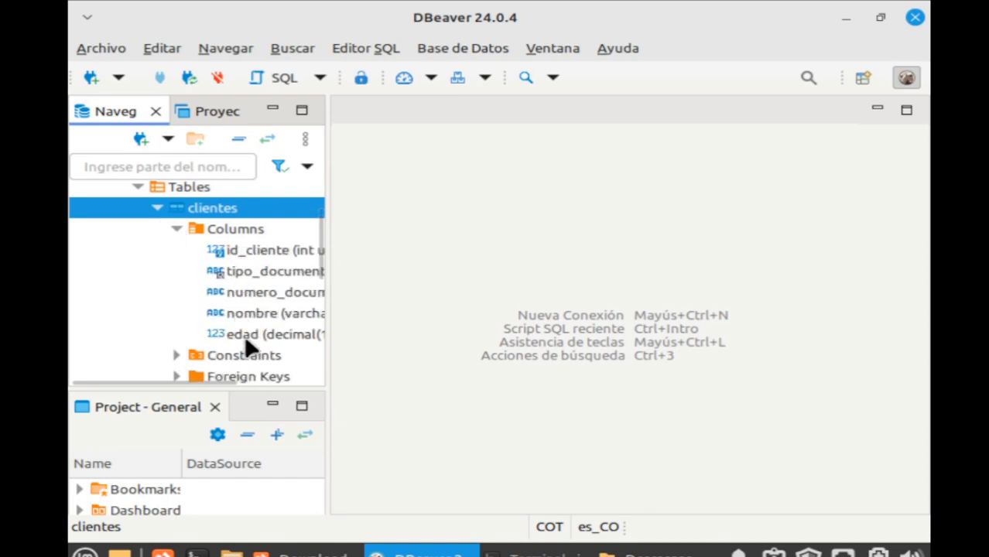
{"action": "left_click", "coordinate": [176, 355]}
{"action": "scroll", "coordinate": [232, 337], "scroll_direction": "down", "scroll_amount": 1}
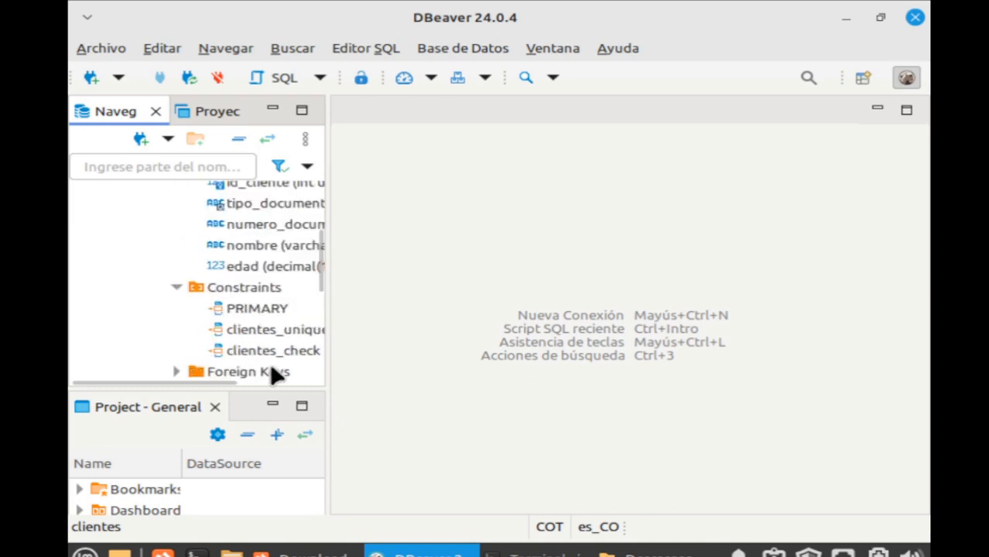
{"action": "left_click", "coordinate": [265, 315]}
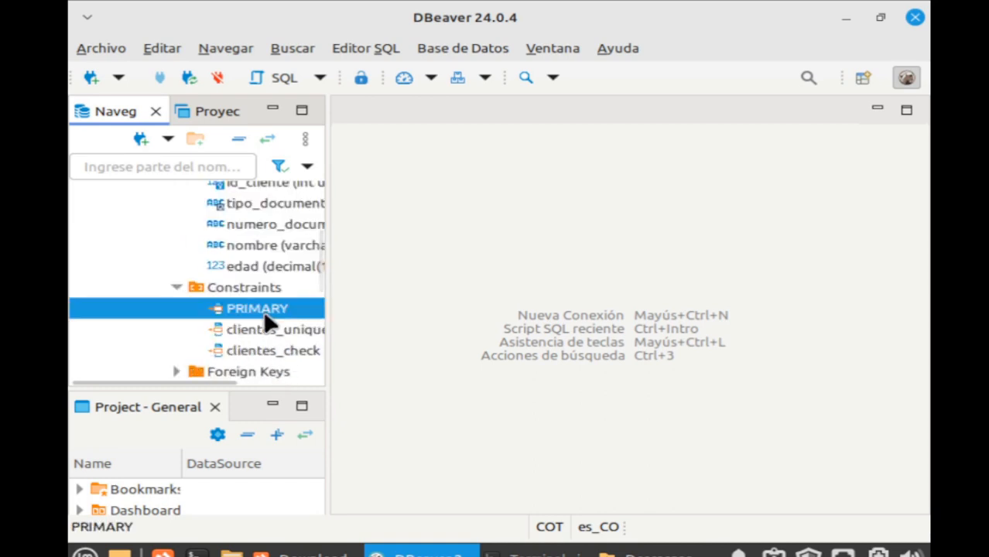
{"action": "double_click", "coordinate": [261, 307]}
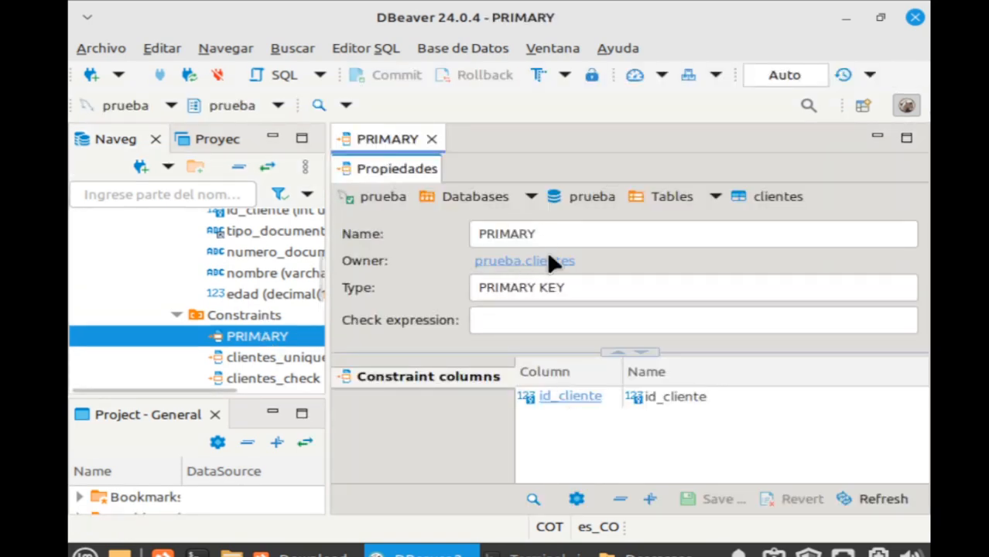
{"action": "left_click", "coordinate": [569, 233]}
{"action": "double_click", "coordinate": [569, 234]}
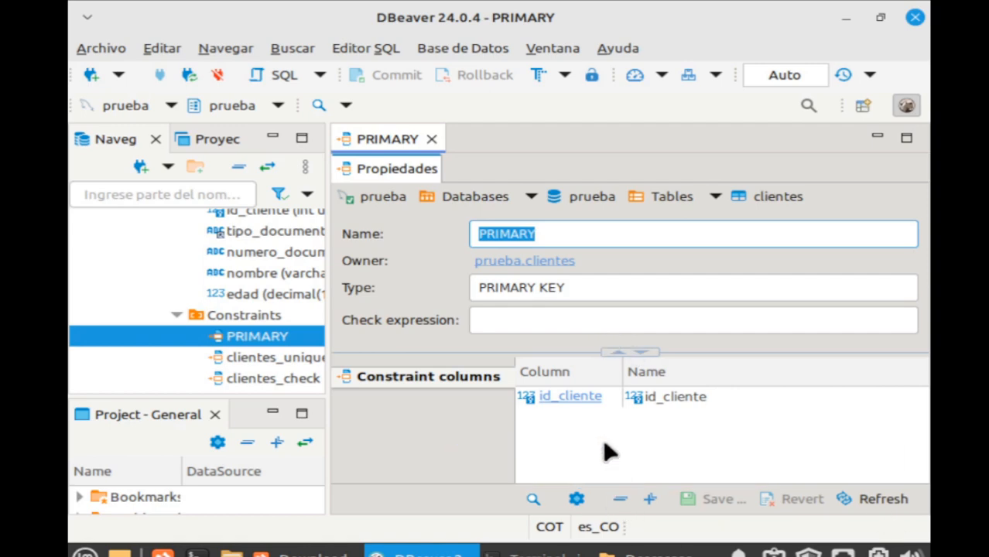
{"action": "left_click", "coordinate": [431, 140]}
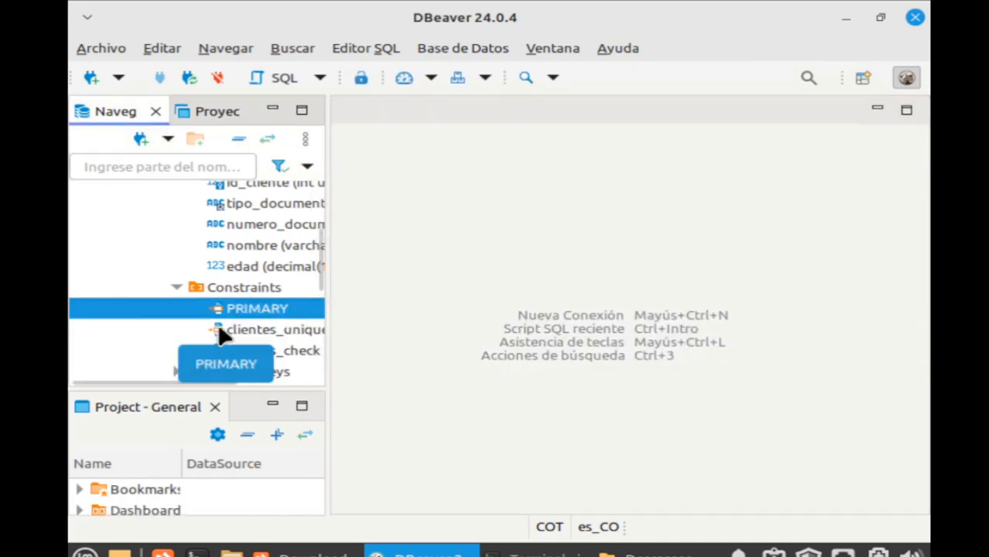
Collapse the clientes, Tables, prueba database and prueba connection nodes.
{"action": "scroll", "coordinate": [219, 326], "scroll_direction": "up", "scroll_amount": 2}
{"action": "scroll", "coordinate": [308, 227], "scroll_direction": "up", "scroll_amount": 3}
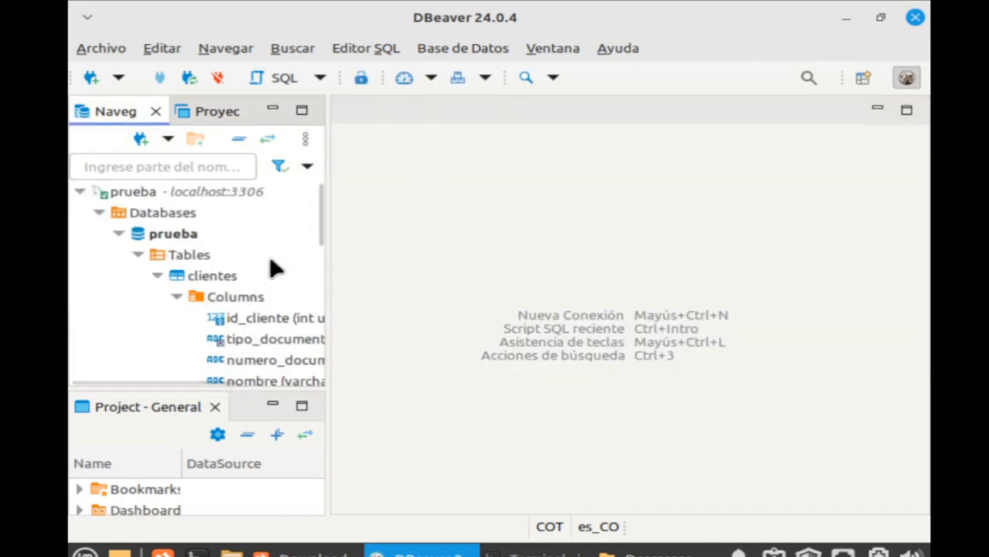
{"action": "left_click", "coordinate": [139, 257]}
{"action": "left_click", "coordinate": [138, 258]}
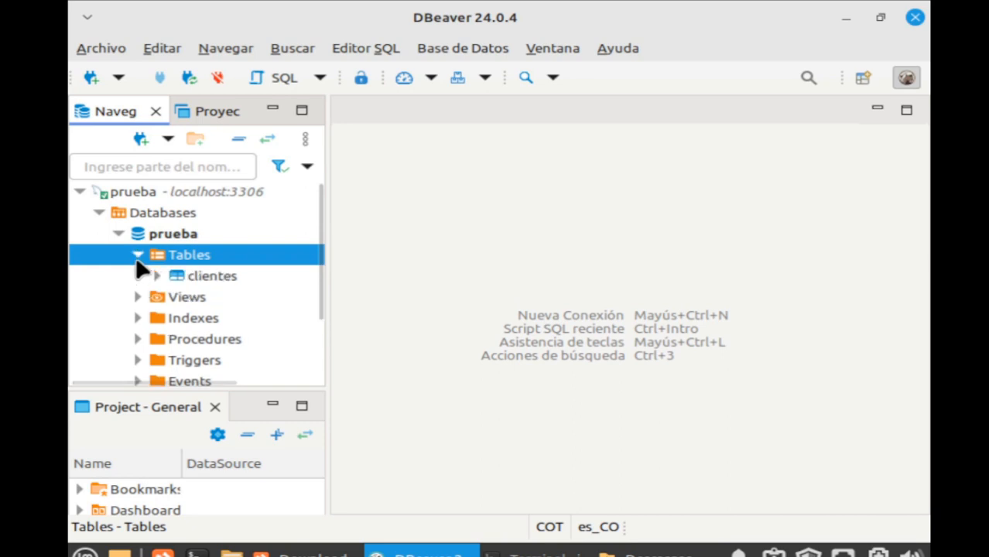
{"action": "left_click", "coordinate": [138, 256]}
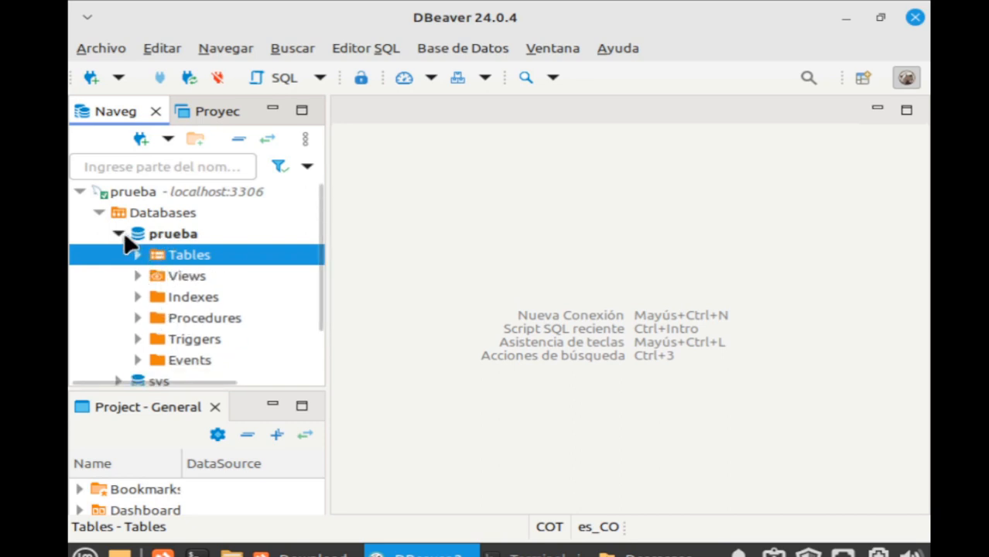
{"action": "left_click", "coordinate": [120, 233]}
{"action": "left_click", "coordinate": [80, 192]}
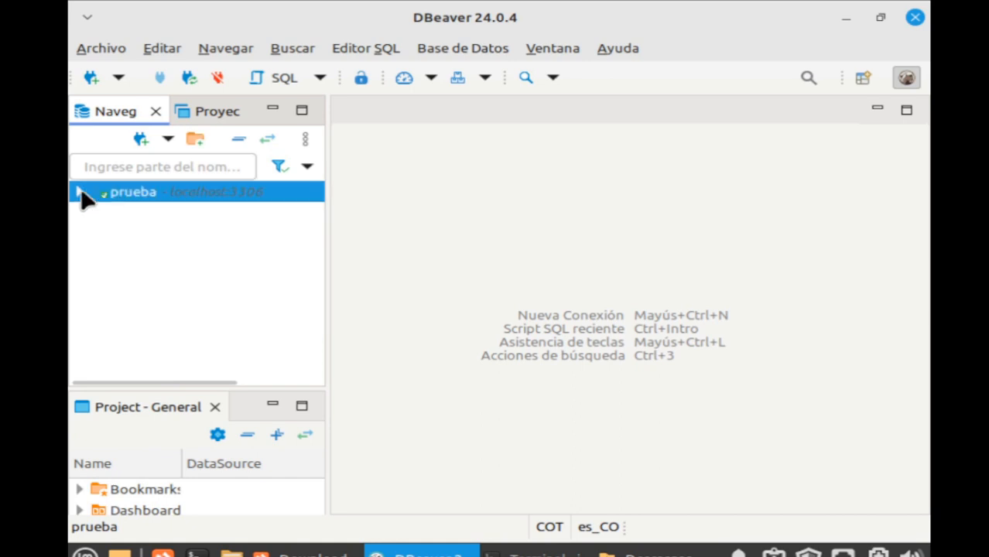
Open and cancel the new-connection wizard twice, briefly selecting PostgreSQL.
{"action": "left_click", "coordinate": [91, 77]}
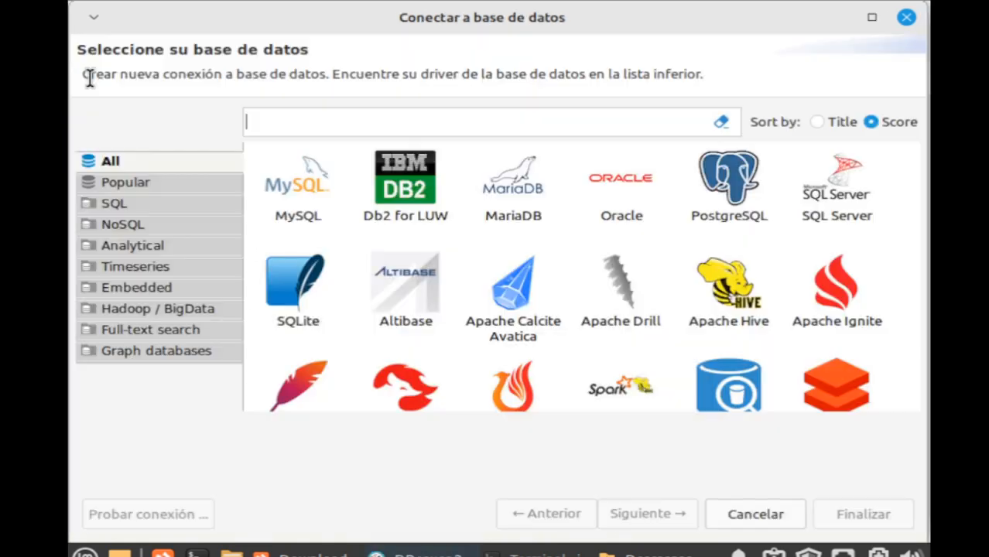
{"action": "left_click", "coordinate": [717, 218]}
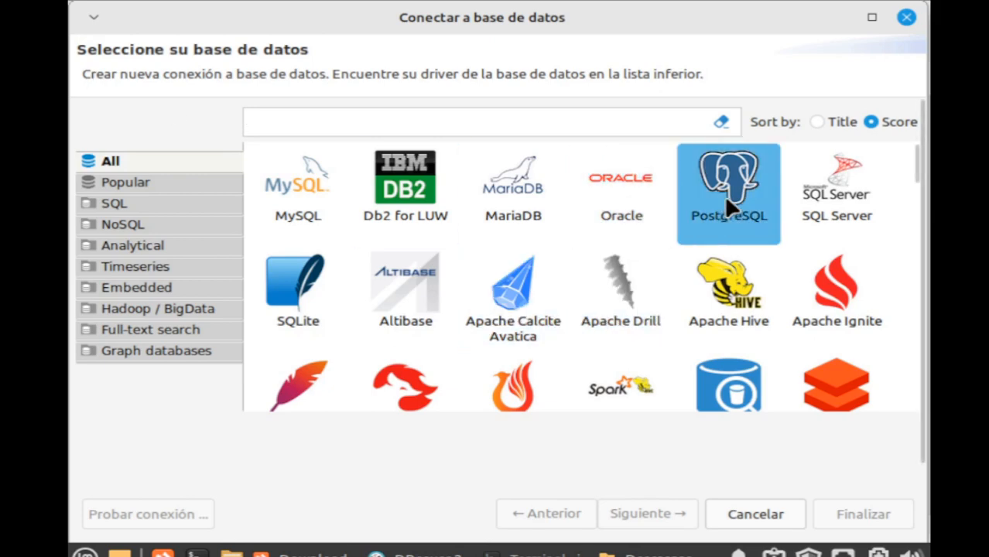
{"action": "left_click", "coordinate": [906, 17]}
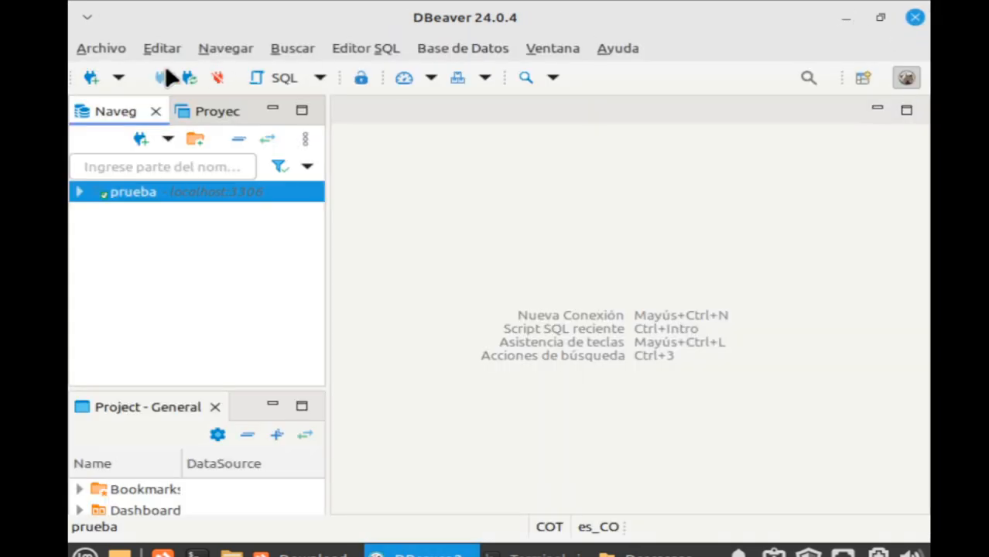
{"action": "left_click", "coordinate": [90, 78]}
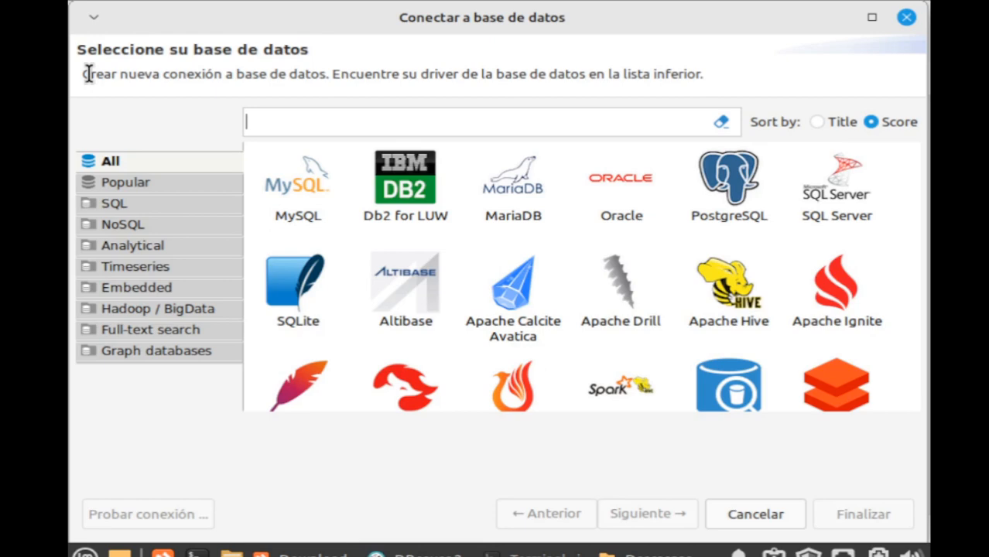
{"action": "left_click", "coordinate": [908, 18]}
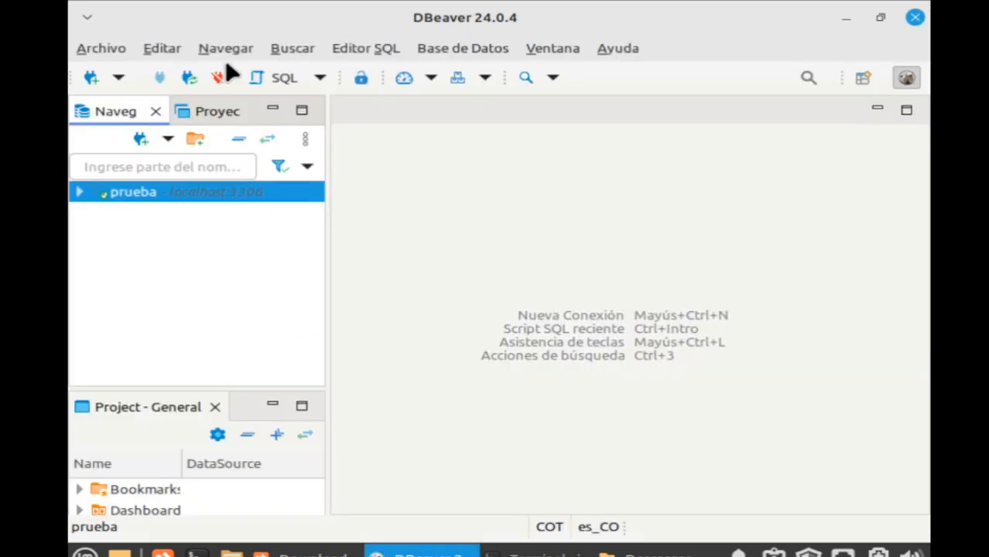
Choose MySQL in a new connection wizard and view its localhost:3306 settings and driver settings.
{"action": "left_click", "coordinate": [91, 78]}
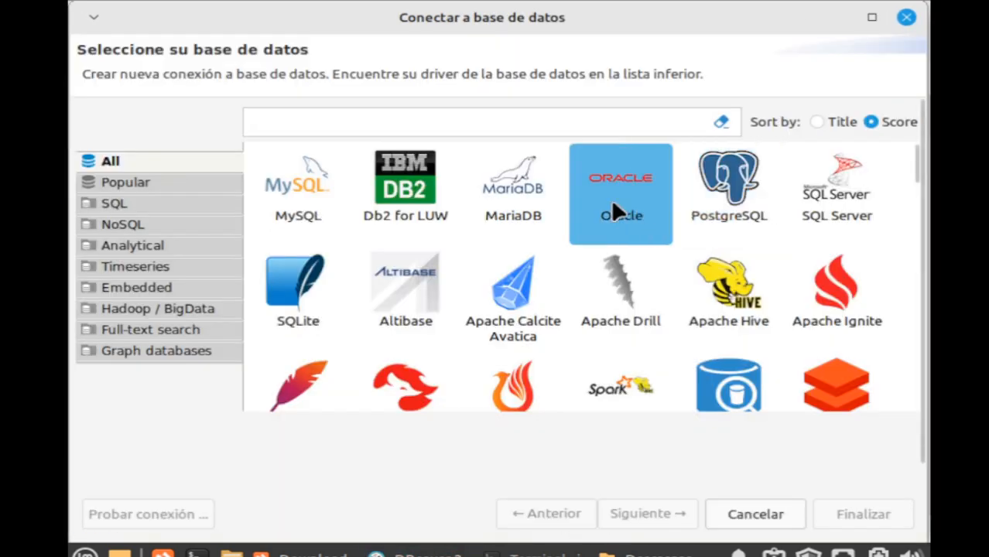
{"action": "left_click", "coordinate": [306, 184]}
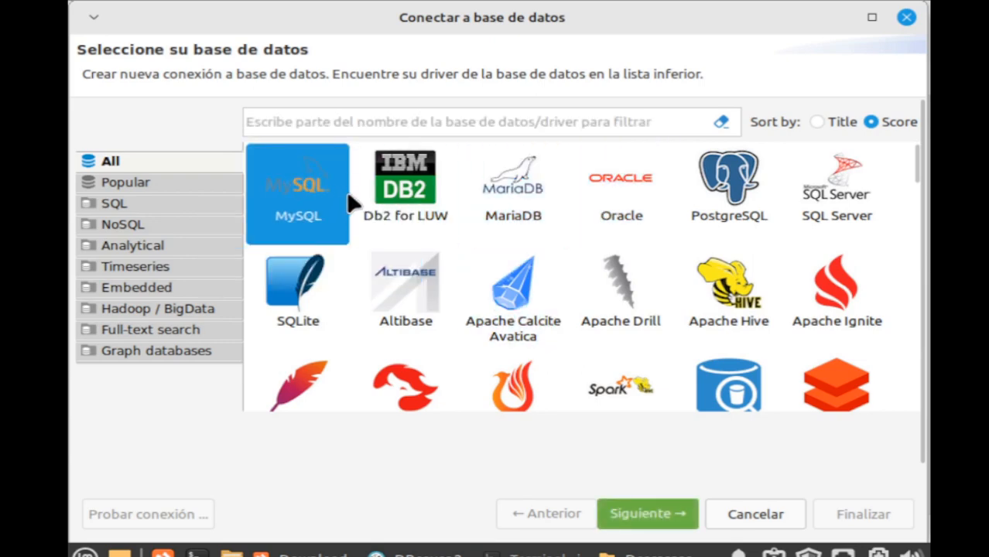
{"action": "left_click", "coordinate": [670, 514]}
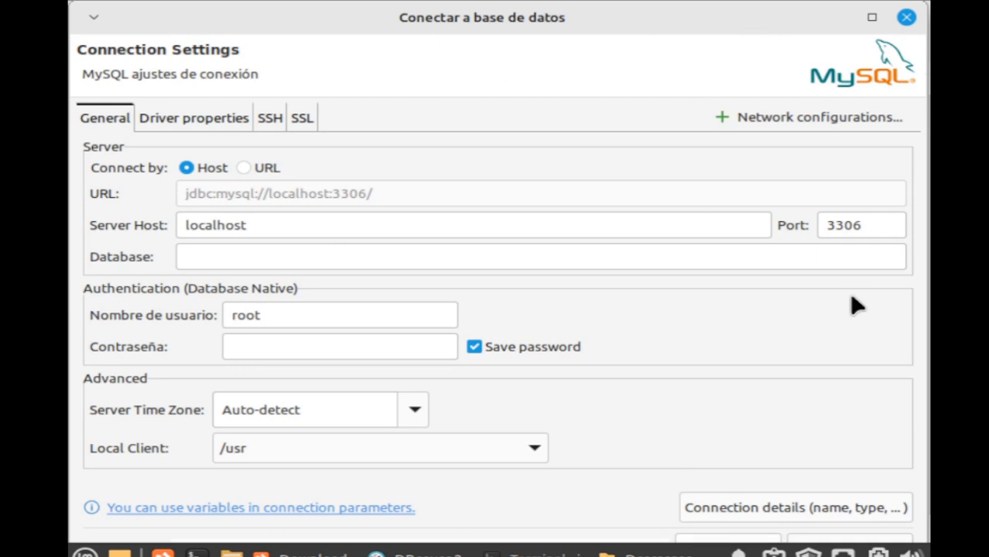
{"action": "left_click", "coordinate": [758, 542]}
{"action": "left_click", "coordinate": [693, 473]}
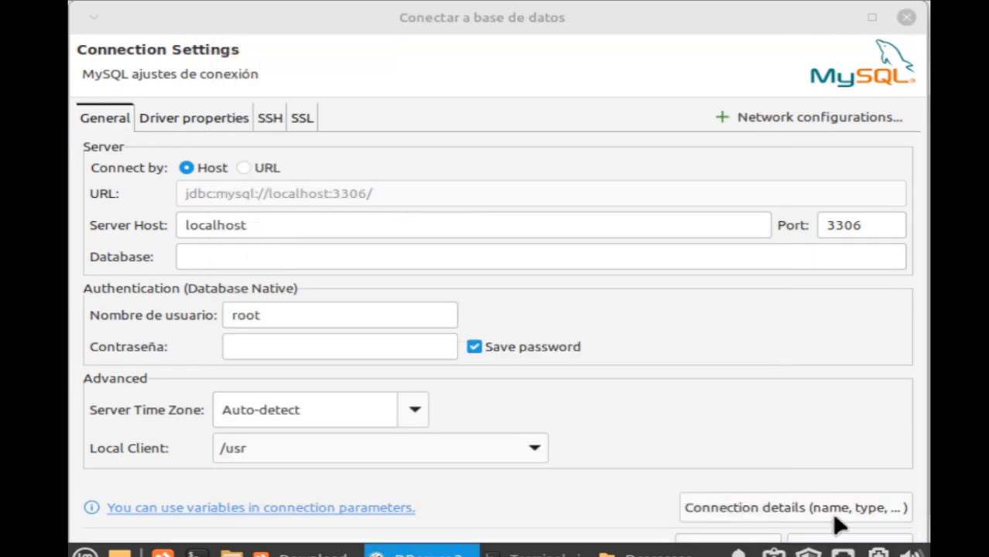
Discard the MySQL setup and advance to PostgreSQL connection settings in a new wizard.
{"action": "left_click", "coordinate": [907, 17]}
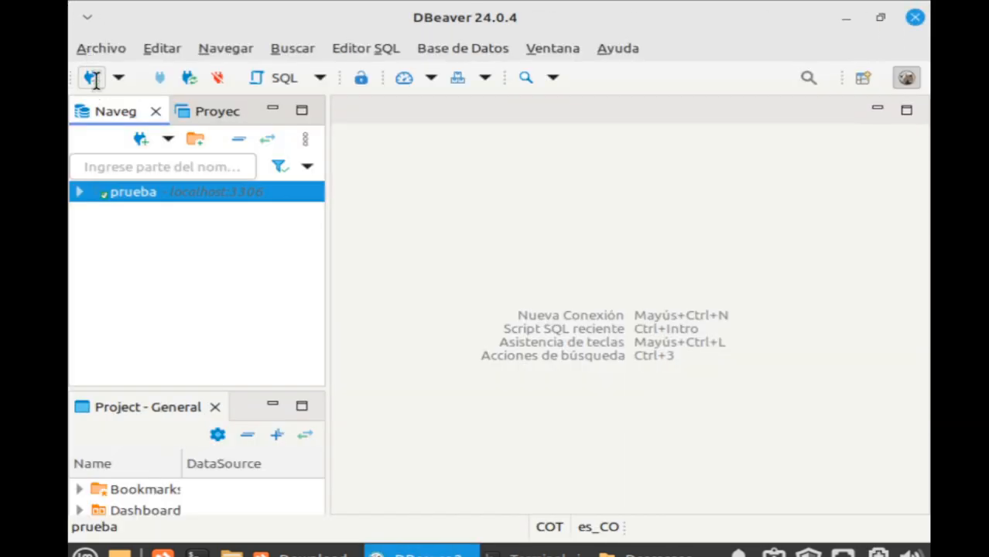
{"action": "left_click", "coordinate": [92, 78]}
{"action": "left_click", "coordinate": [697, 178]}
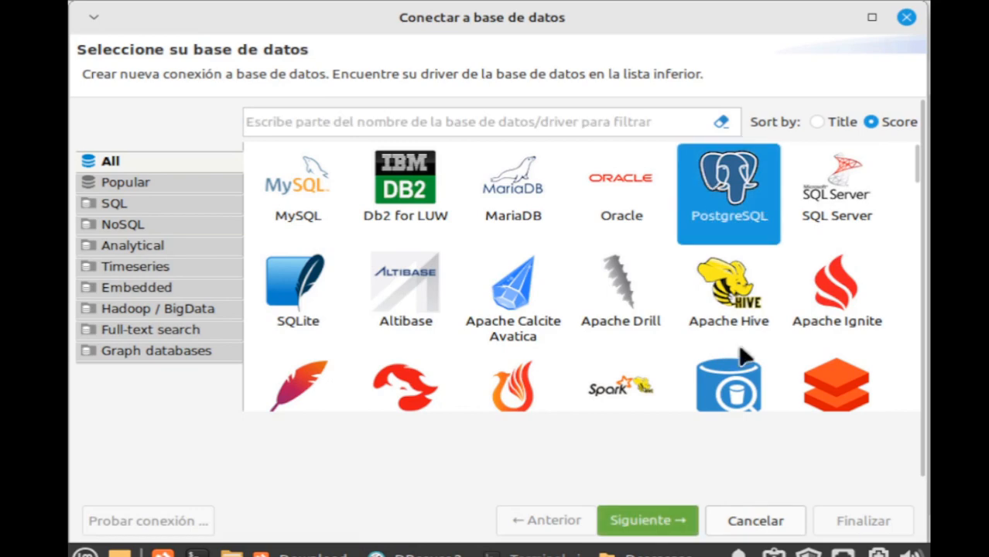
{"action": "left_click", "coordinate": [647, 513]}
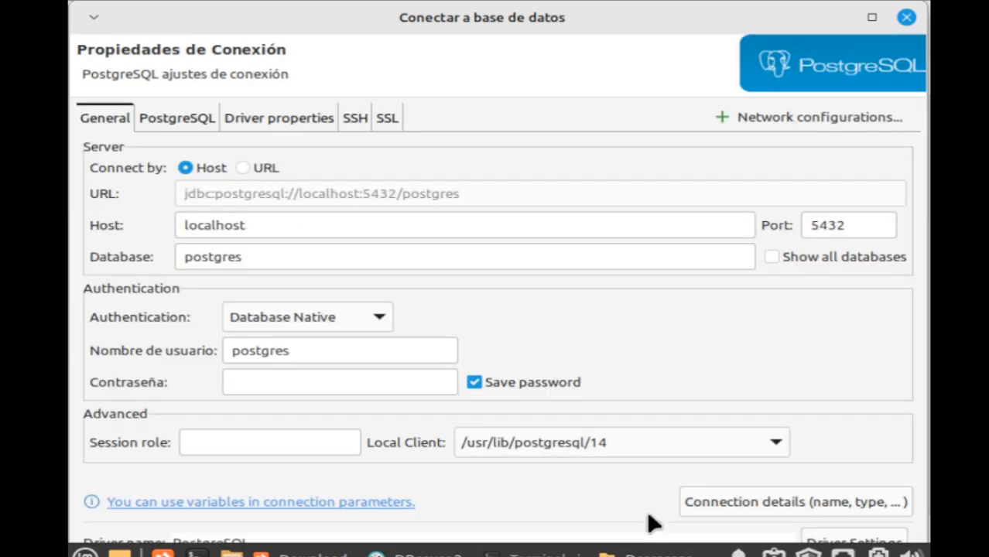
Enable Show all databases and enter the connection password in Contraseña.
{"action": "left_click", "coordinate": [293, 382]}
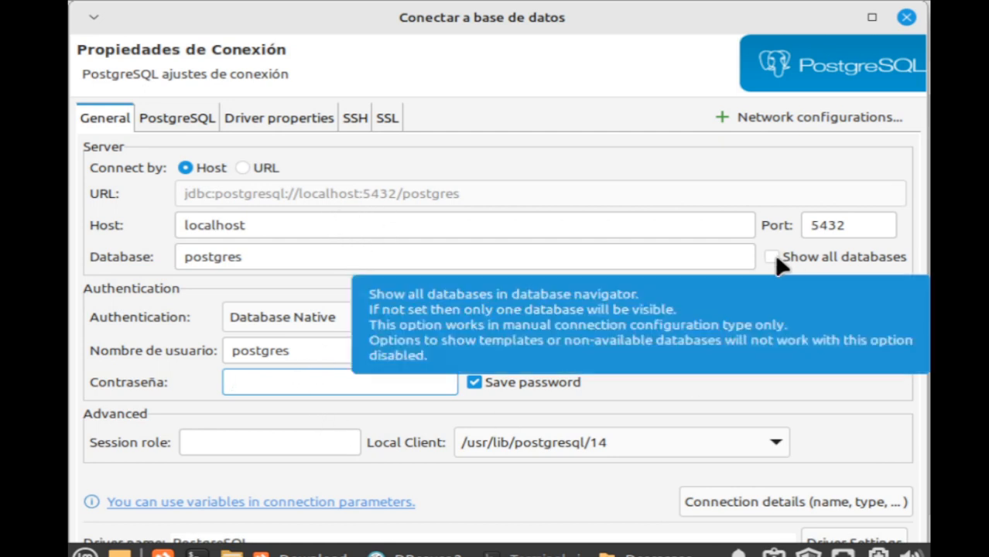
{"action": "left_click", "coordinate": [772, 257]}
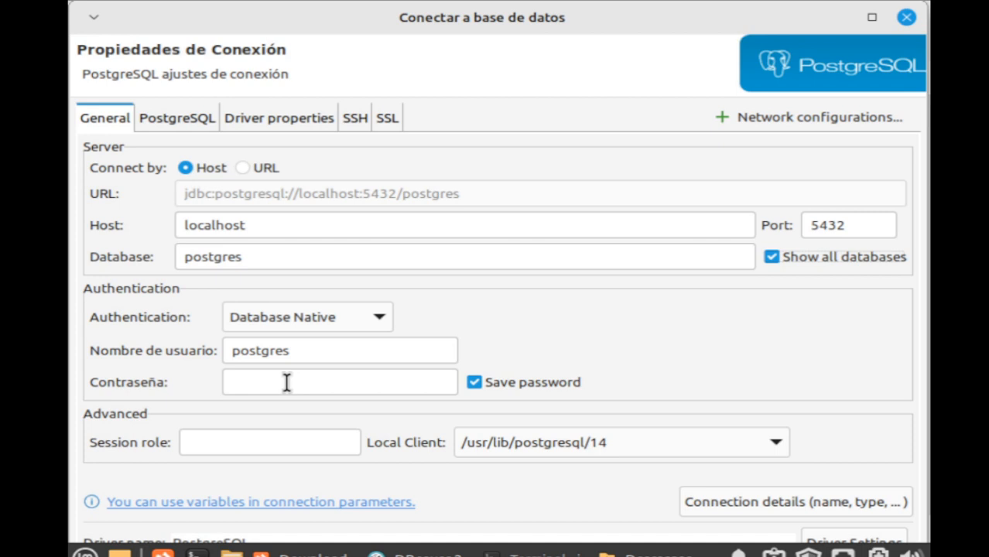
{"action": "left_click", "coordinate": [288, 382]}
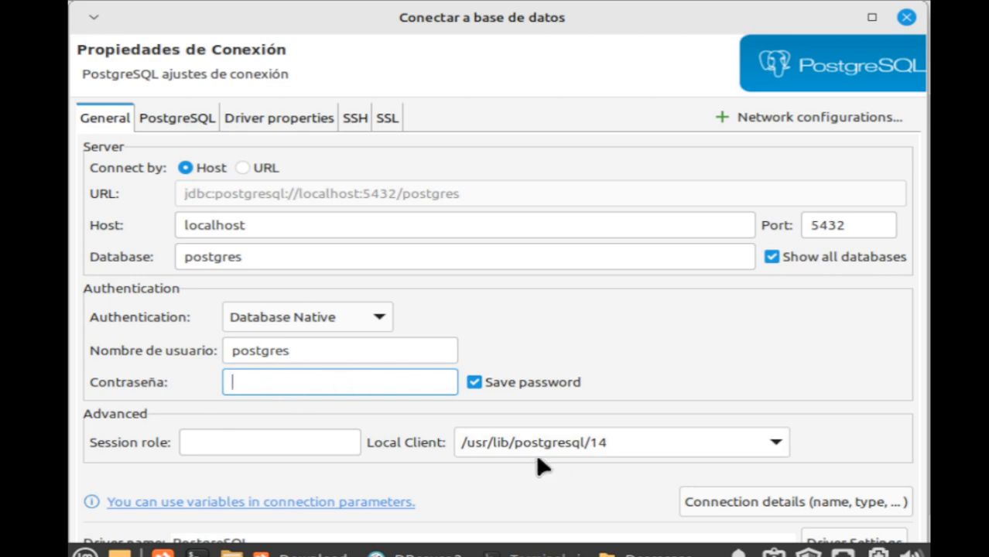
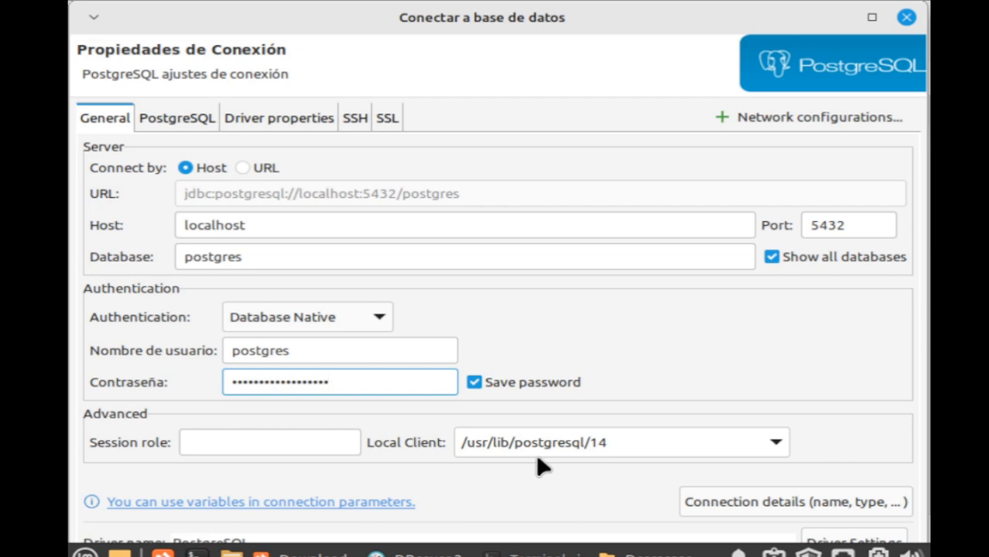
Maximize the wizard, test the connection, and download the PostgreSQL JDBC 42.7.2 driver files.
{"action": "left_click", "coordinate": [492, 29]}
{"action": "left_click", "coordinate": [870, 18]}
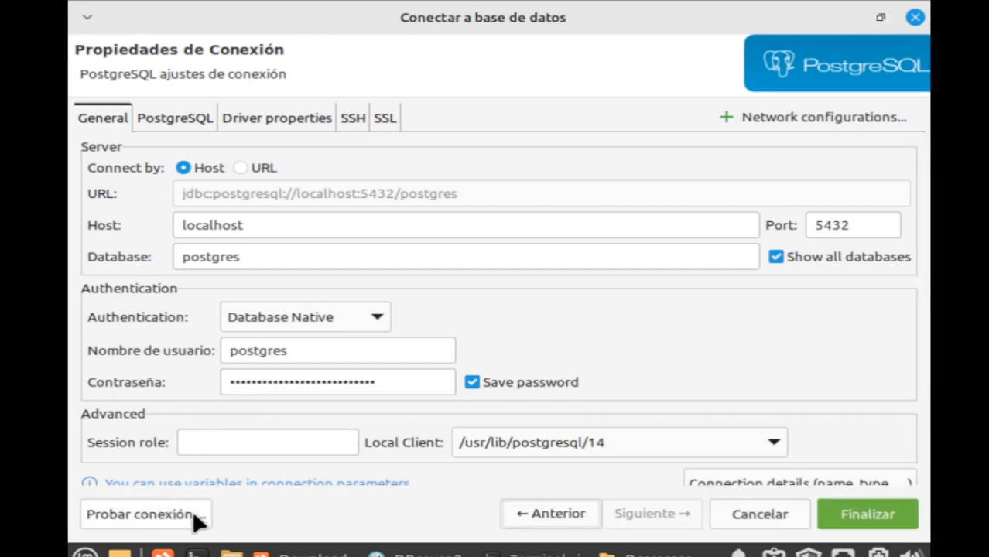
{"action": "left_click", "coordinate": [171, 507]}
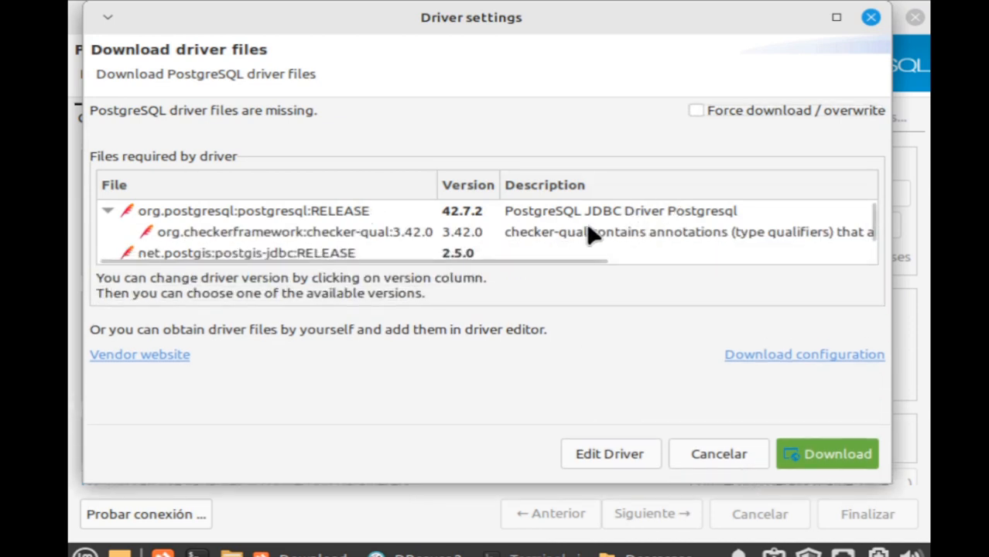
{"action": "left_click", "coordinate": [846, 454]}
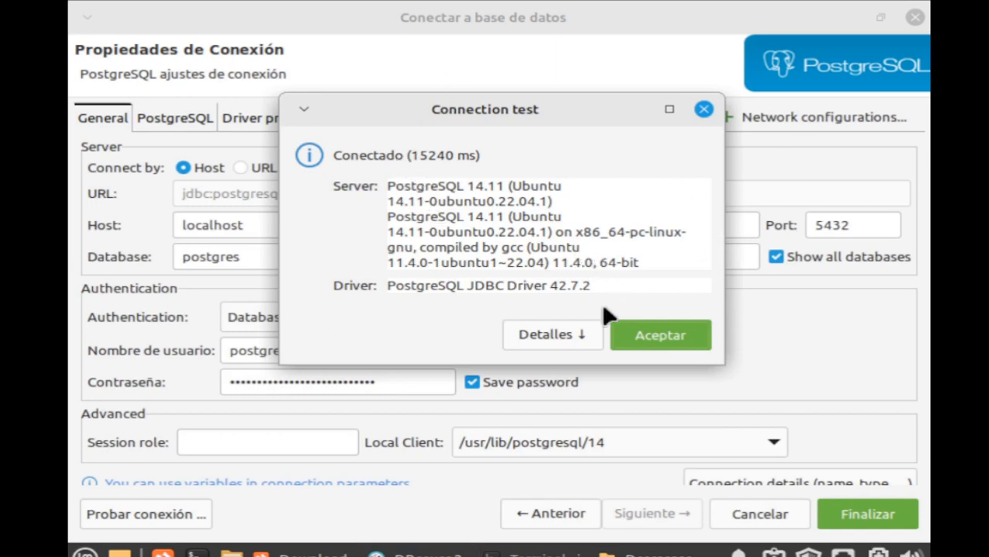
{"action": "left_click", "coordinate": [682, 342]}
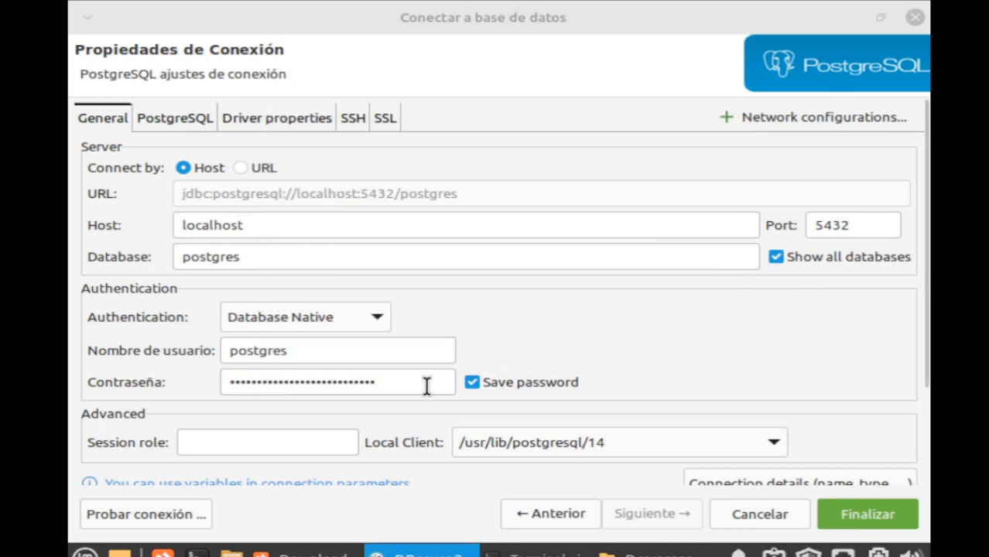
Append a character to the password, retest, and dismiss the authentication error.
{"action": "left_click", "coordinate": [427, 385]}
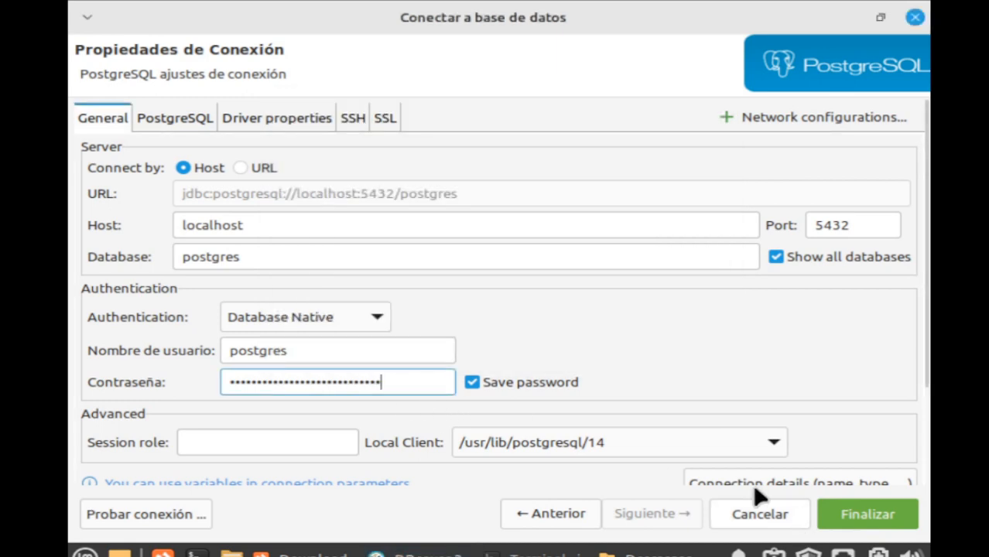
{"action": "type", "text": "1"}
{"action": "left_click", "coordinate": [157, 505]}
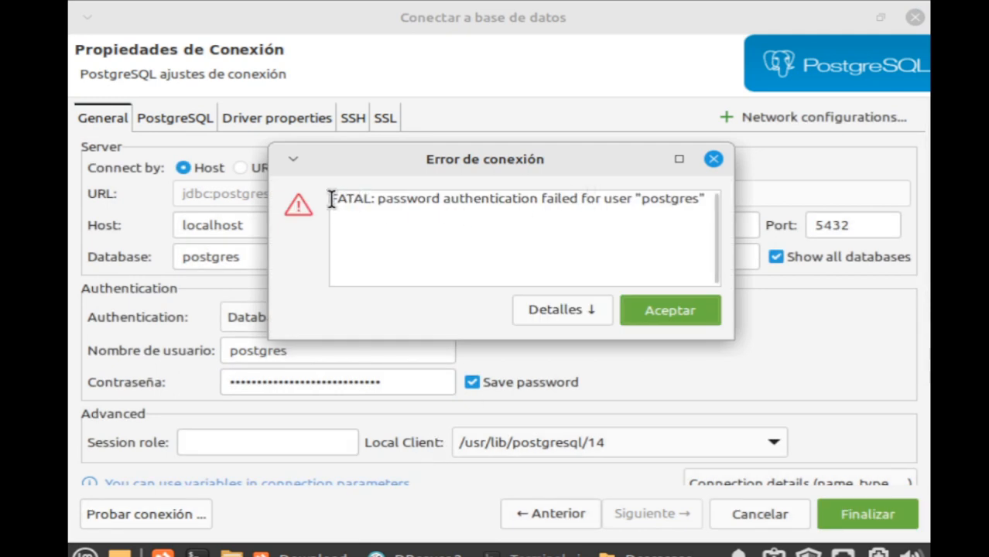
{"action": "left_click_drag", "start_coordinate": [331, 199], "coordinate": [702, 206]}
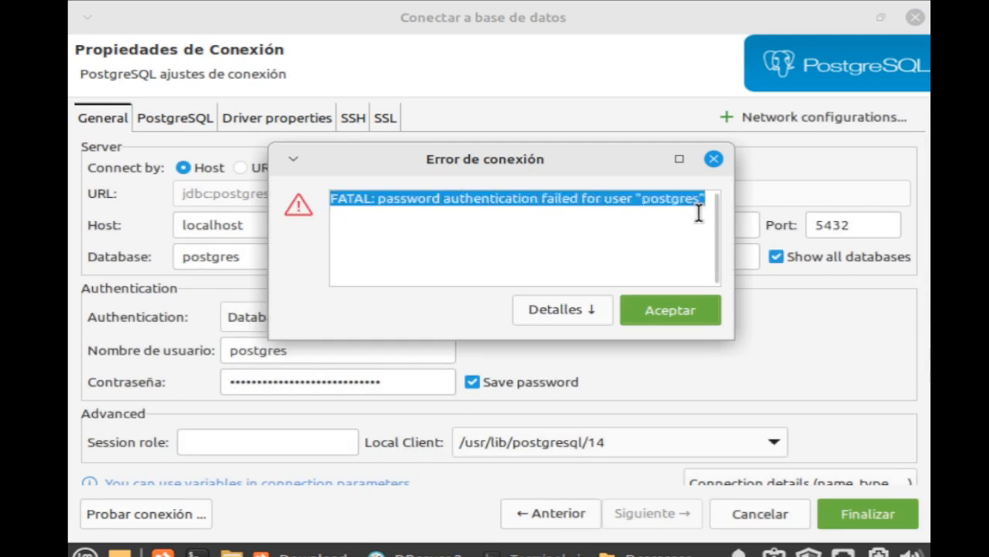
{"action": "left_click", "coordinate": [713, 159]}
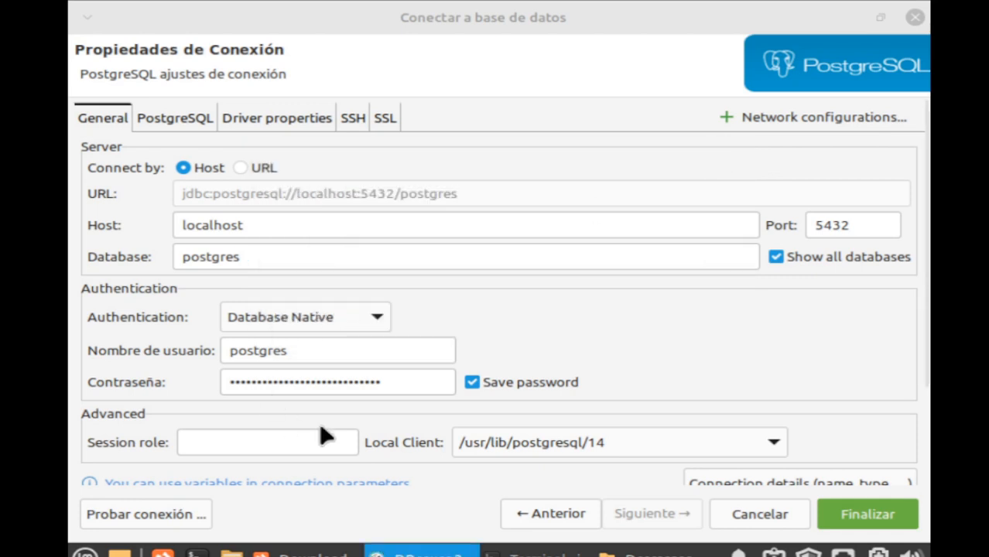
Remove the extra password character and retest, confirming the connection succeeds.
{"action": "left_click", "coordinate": [402, 378]}
{"action": "key", "text": "BackSpace"}
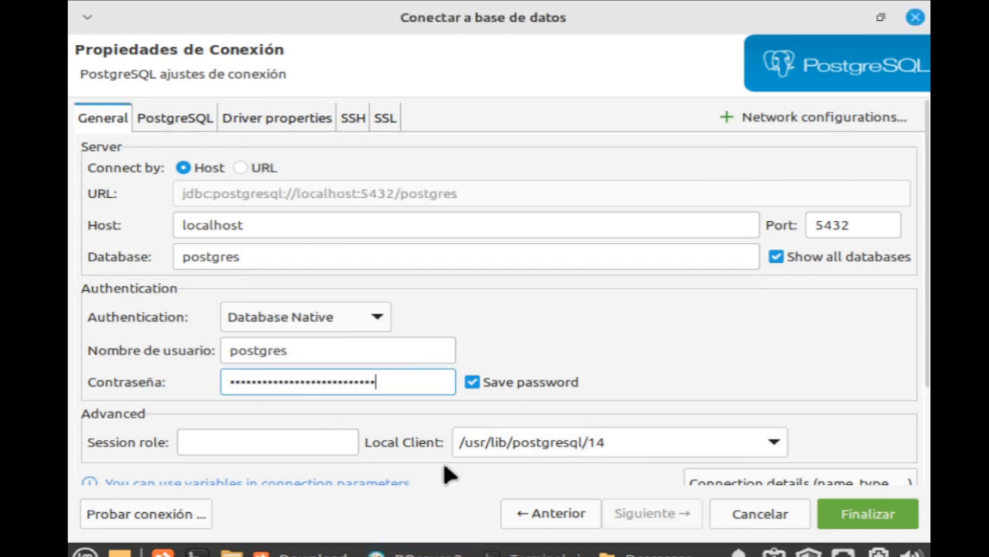
{"action": "left_click", "coordinate": [166, 515]}
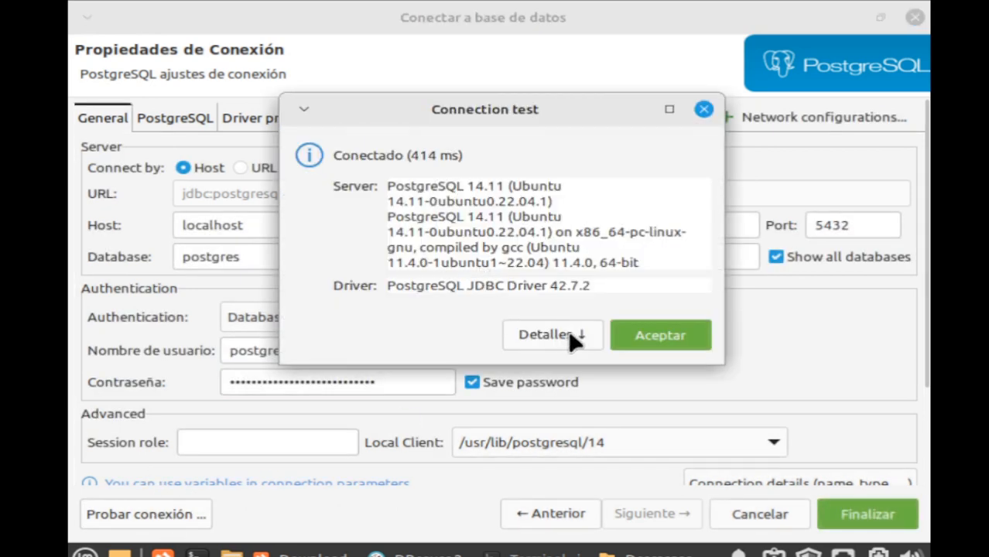
{"action": "left_click", "coordinate": [631, 334]}
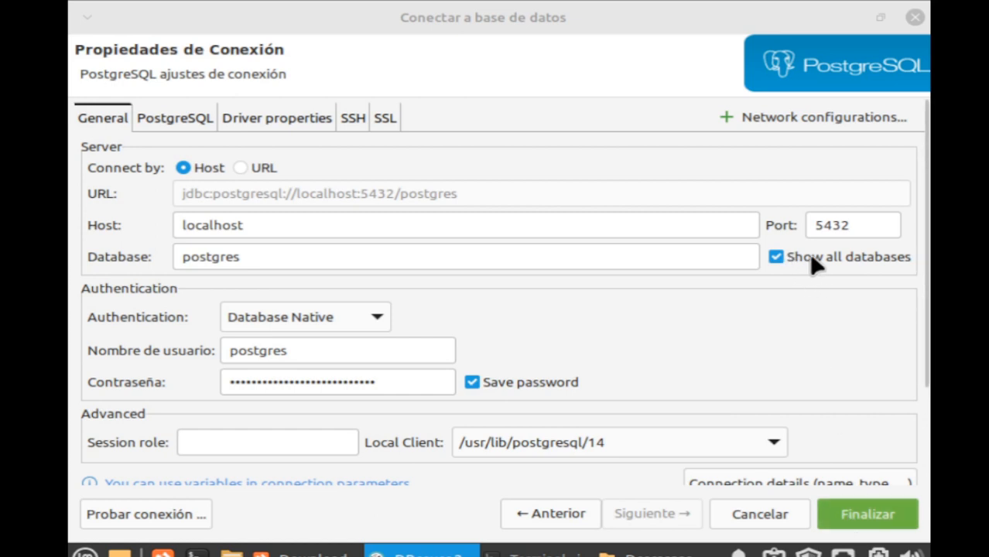
Save the postgres connection and expand its Bases de Datos node to list the postgres database.
{"action": "left_click", "coordinate": [872, 500]}
{"action": "left_click", "coordinate": [872, 505]}
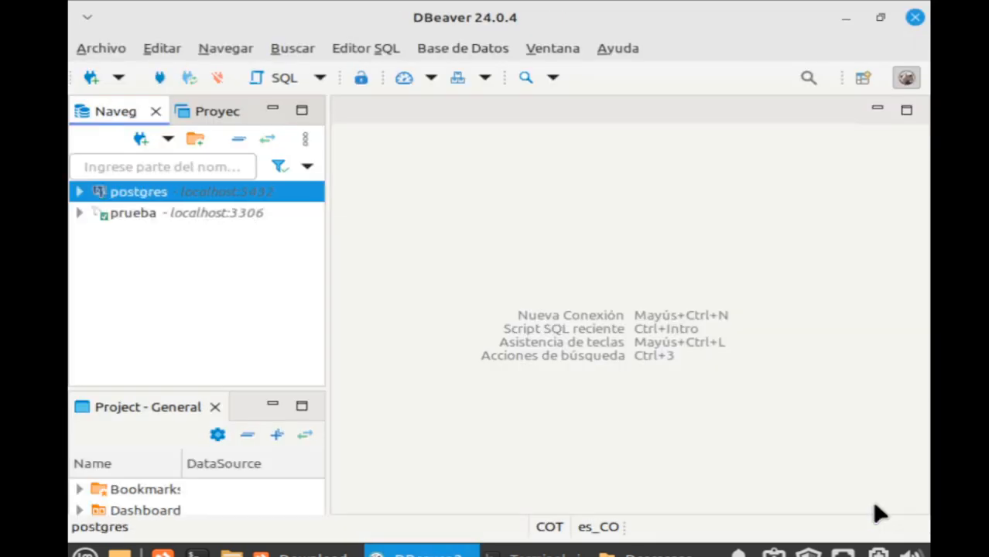
{"action": "left_click", "coordinate": [80, 192]}
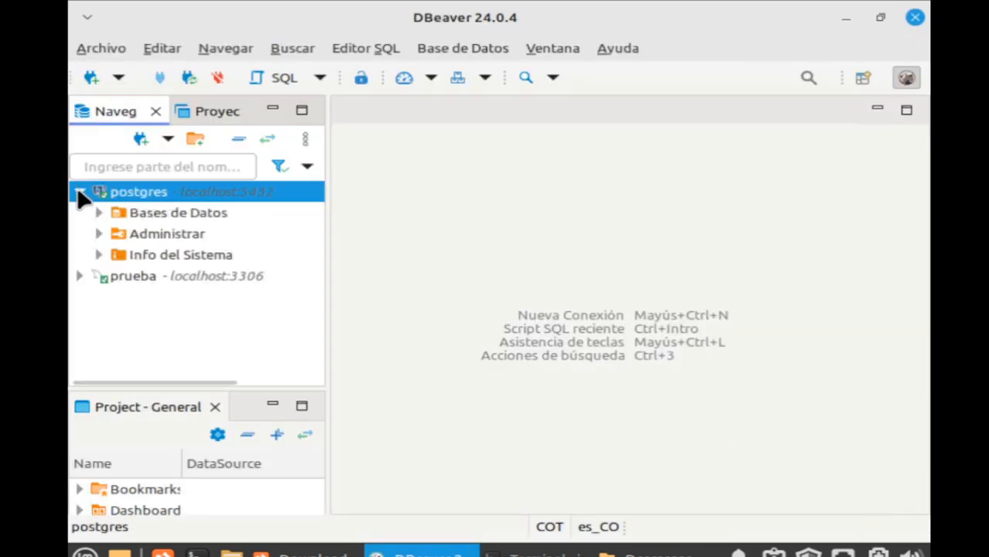
{"action": "left_click", "coordinate": [80, 276]}
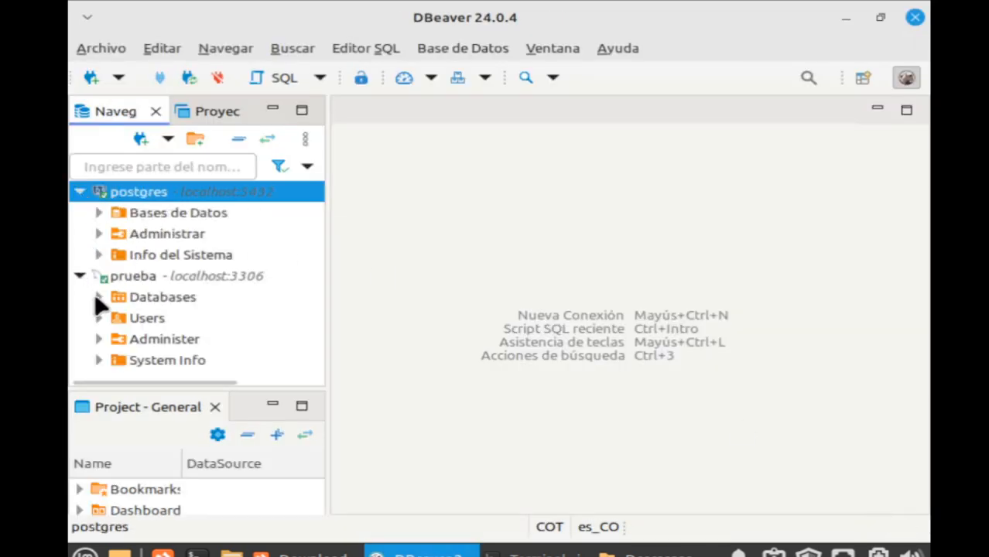
{"action": "left_click", "coordinate": [98, 298]}
{"action": "left_click", "coordinate": [99, 298]}
{"action": "left_click", "coordinate": [80, 277]}
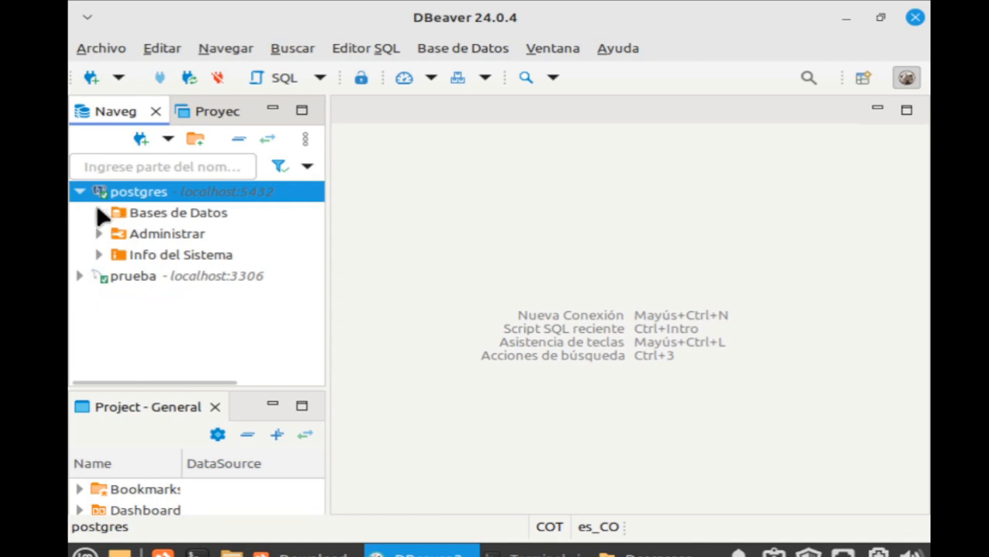
{"action": "left_click", "coordinate": [99, 212]}
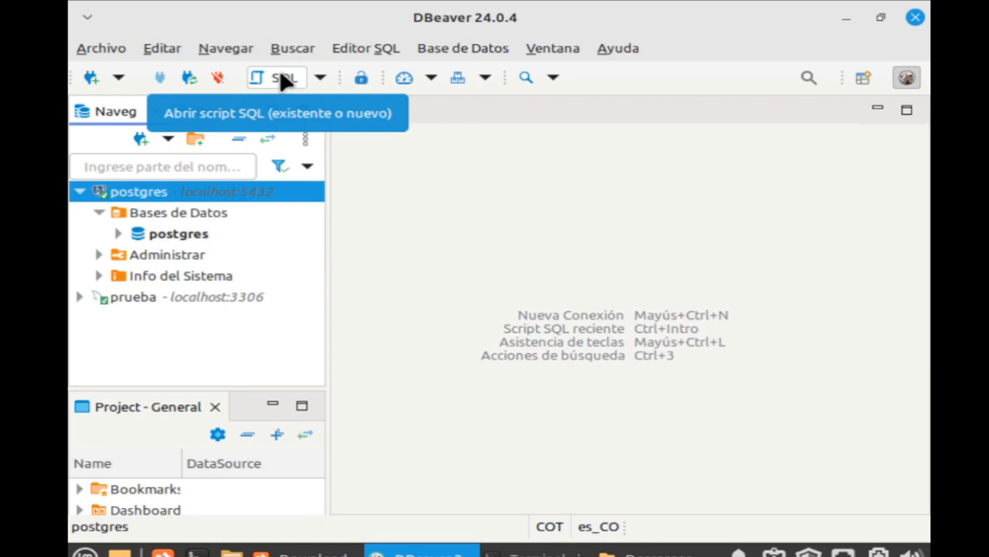
Expand the prueba connection to view its prueba and sys databases, then collapse it.
{"action": "left_click", "coordinate": [80, 298]}
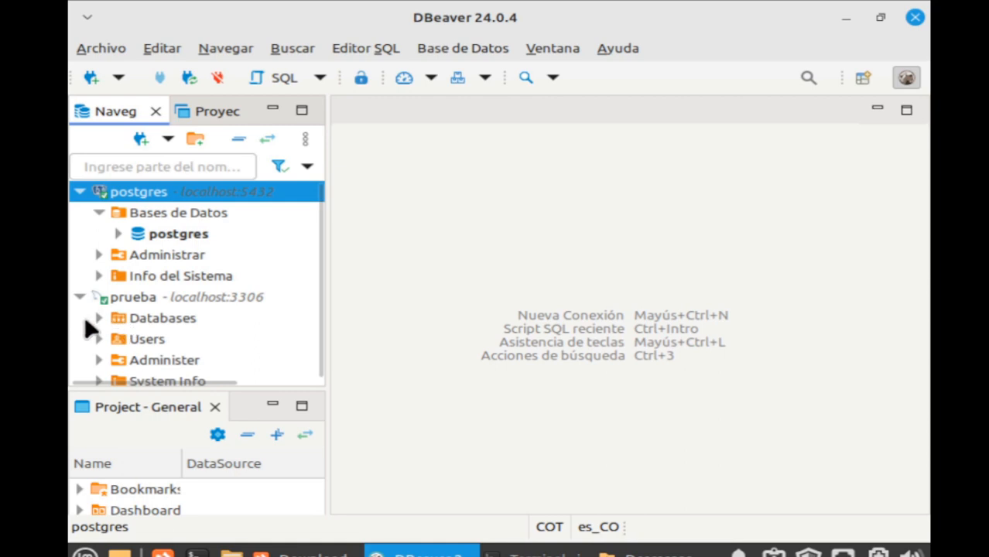
{"action": "left_click", "coordinate": [98, 318]}
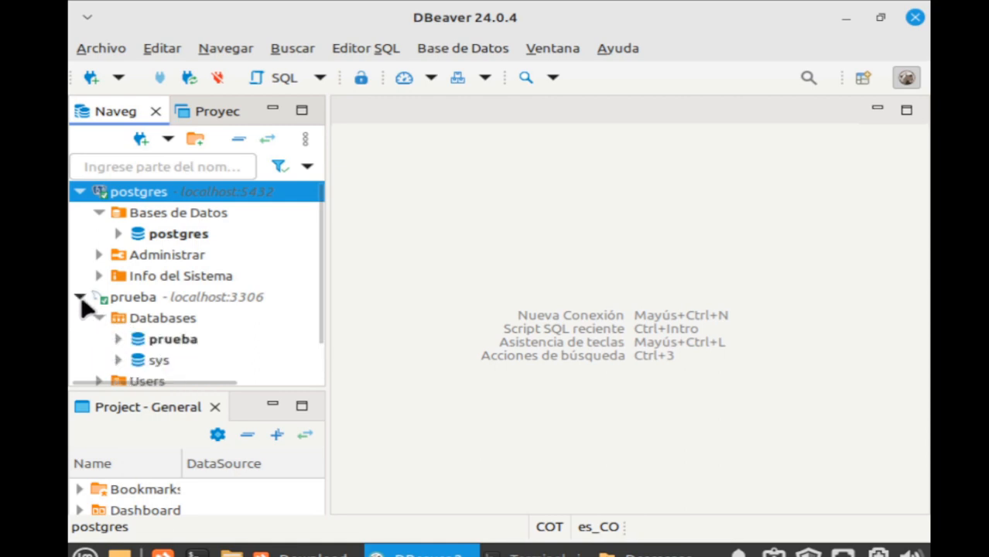
{"action": "left_click", "coordinate": [80, 297]}
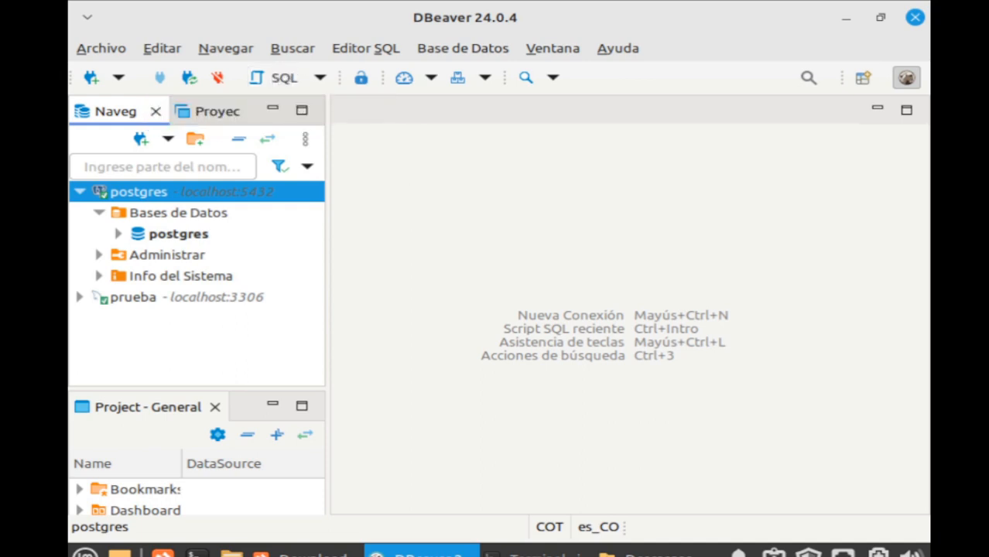
Start a new SQL script for postgres, briefly viewing the postgres database properties.
{"action": "left_click", "coordinate": [268, 78]}
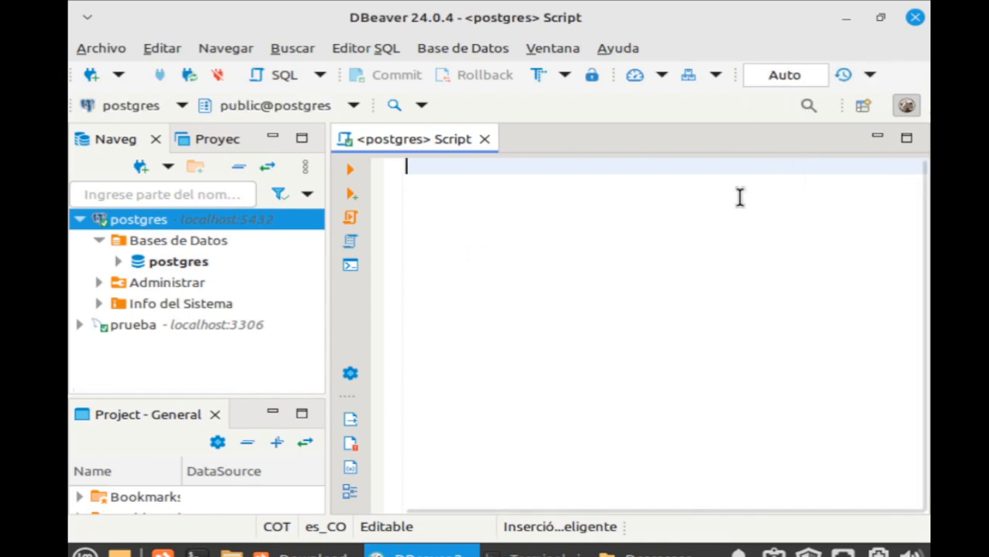
{"action": "double_click", "coordinate": [161, 262]}
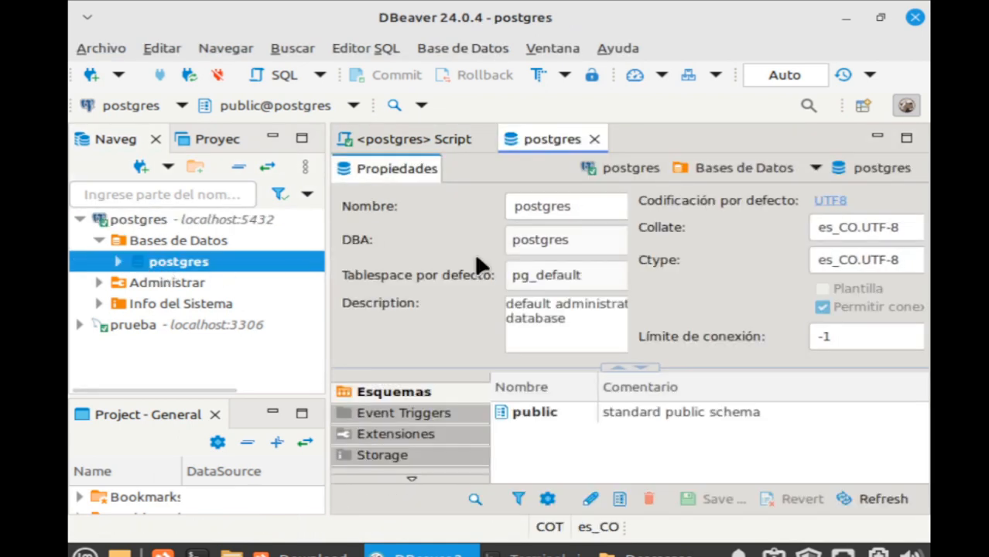
{"action": "left_click", "coordinate": [594, 140]}
{"action": "left_click", "coordinate": [593, 139]}
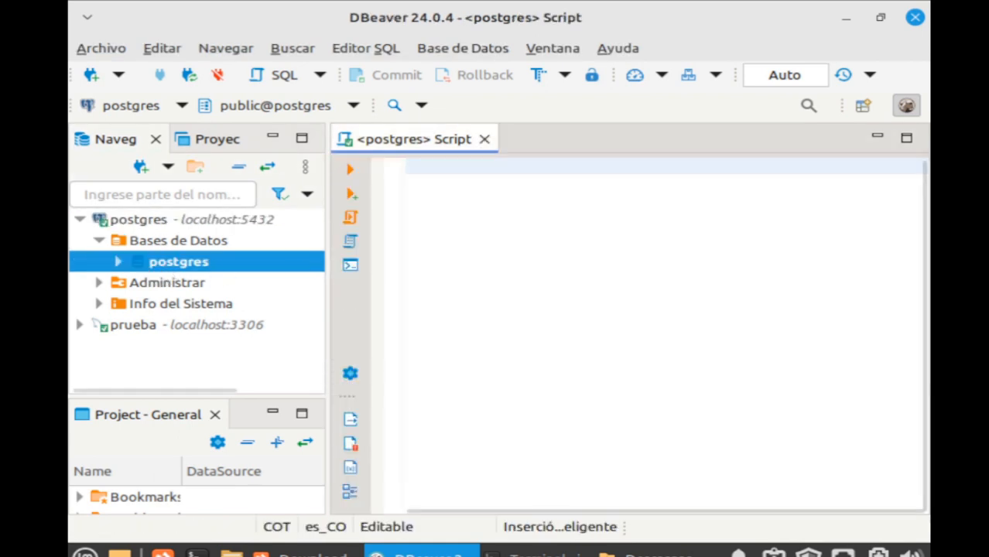
Expand postgres > Esquemas > public in the navigator and select the public schema.
{"action": "left_click", "coordinate": [117, 262]}
{"action": "left_click", "coordinate": [137, 282]}
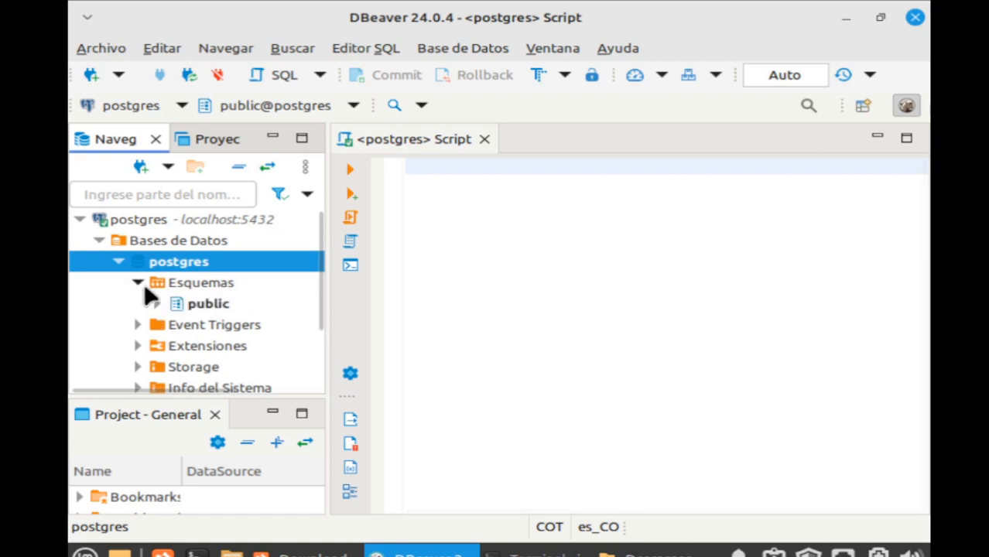
{"action": "left_click", "coordinate": [157, 304]}
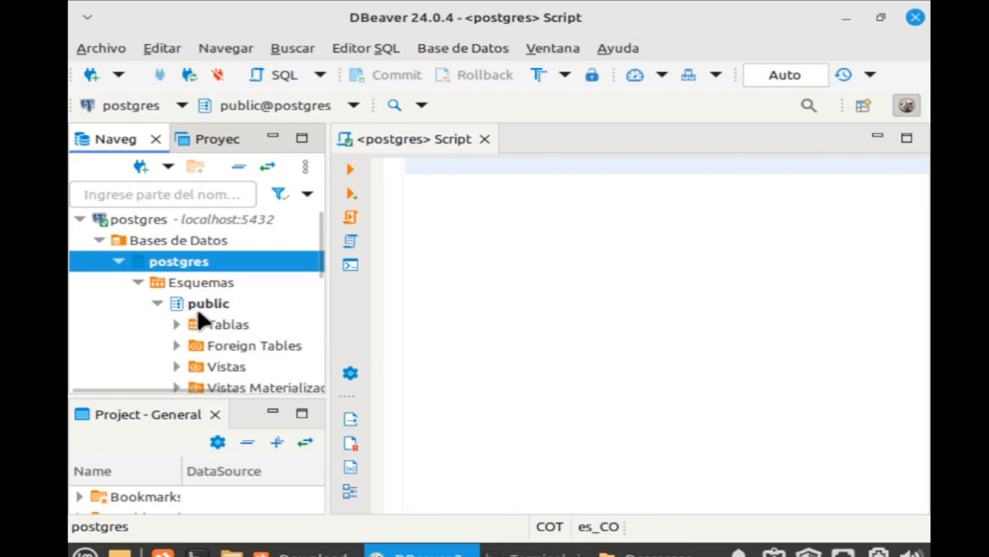
{"action": "left_click", "coordinate": [205, 305]}
Open the empty Script.sql from the postgres script list and dismiss the transaction log.
{"action": "left_click", "coordinate": [283, 77]}
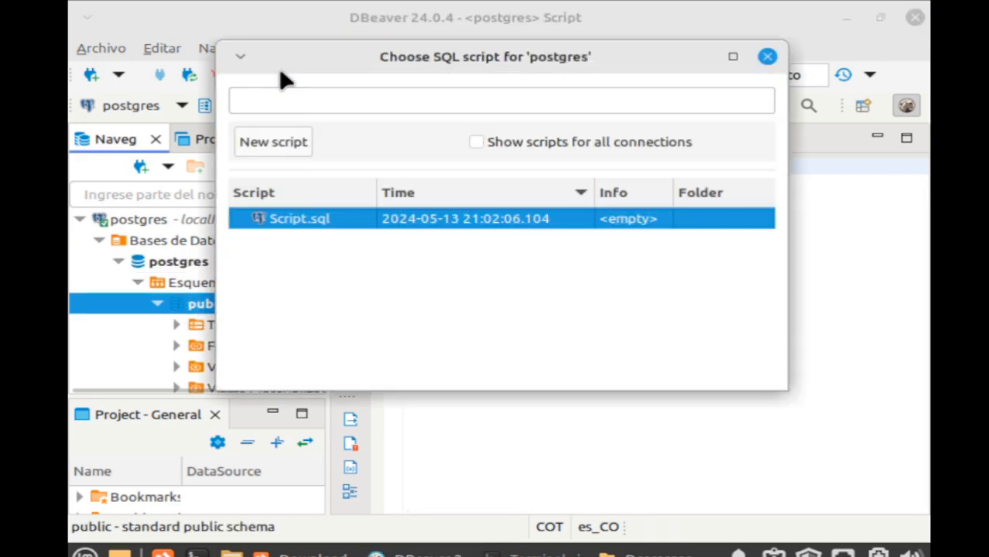
{"action": "double_click", "coordinate": [311, 219]}
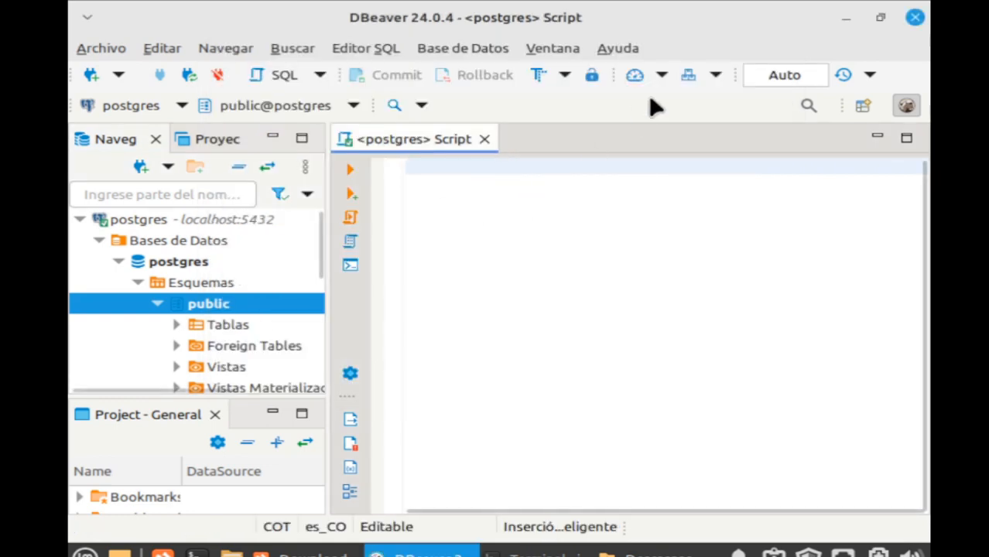
{"action": "left_click", "coordinate": [793, 78]}
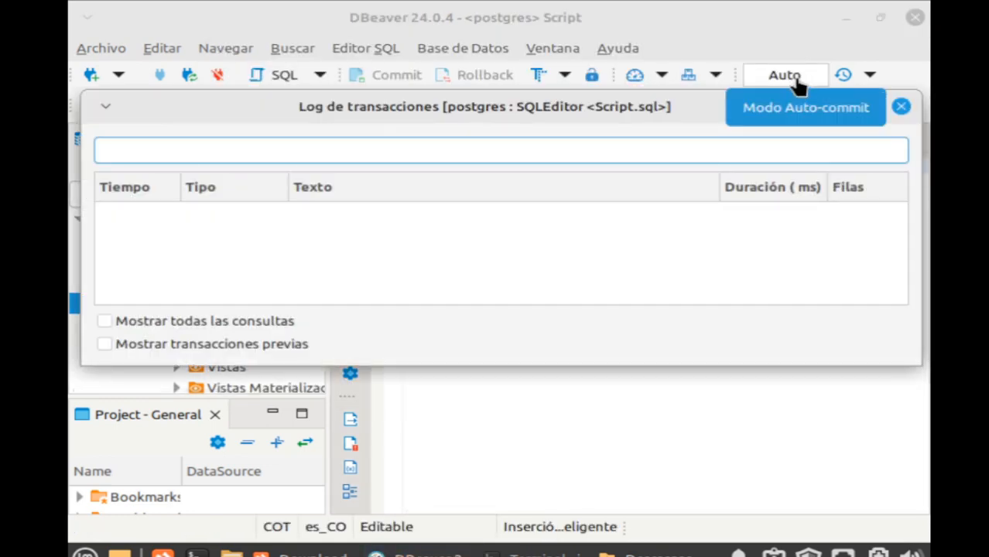
{"action": "left_click", "coordinate": [902, 107]}
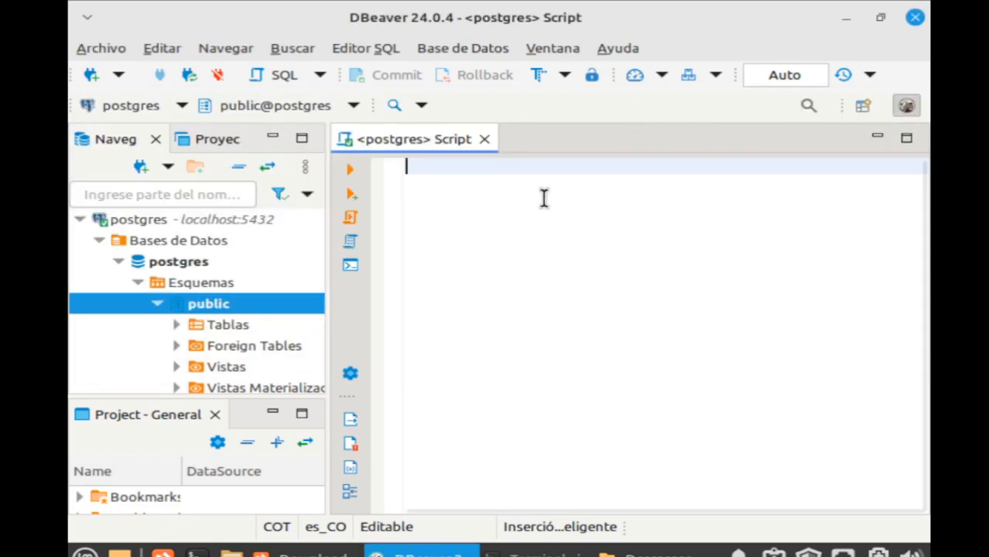
Begin typing 'create database prueba_pg' into the postgres script, correcting a typo in the name.
{"action": "type", "text": "crea"}
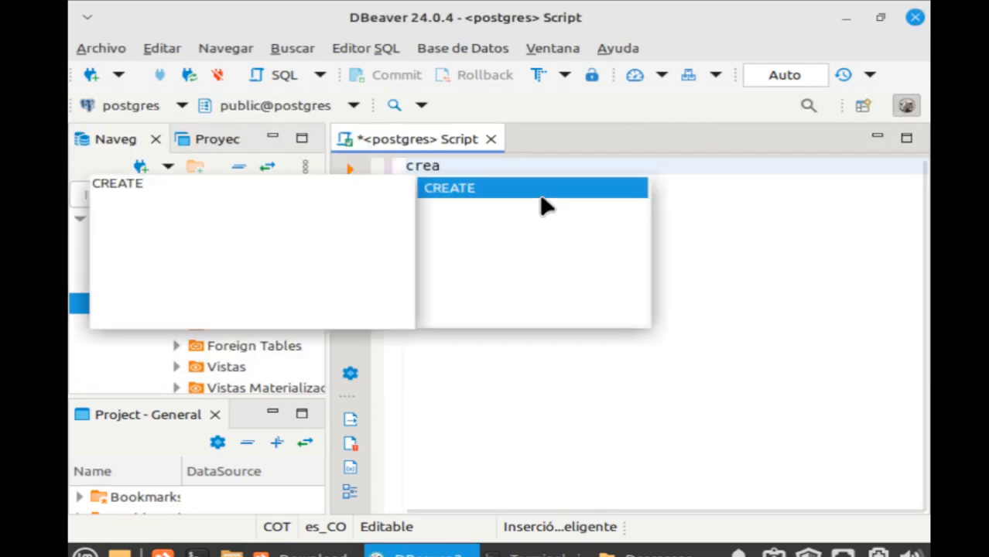
{"action": "type", "text": "te  database"}
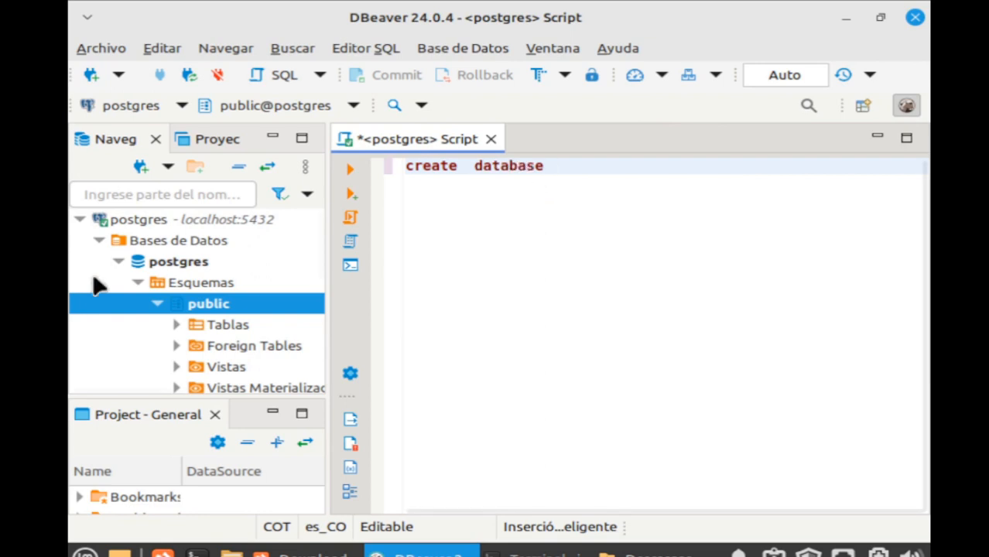
{"action": "scroll", "coordinate": [102, 309], "scroll_direction": "down", "scroll_amount": 5}
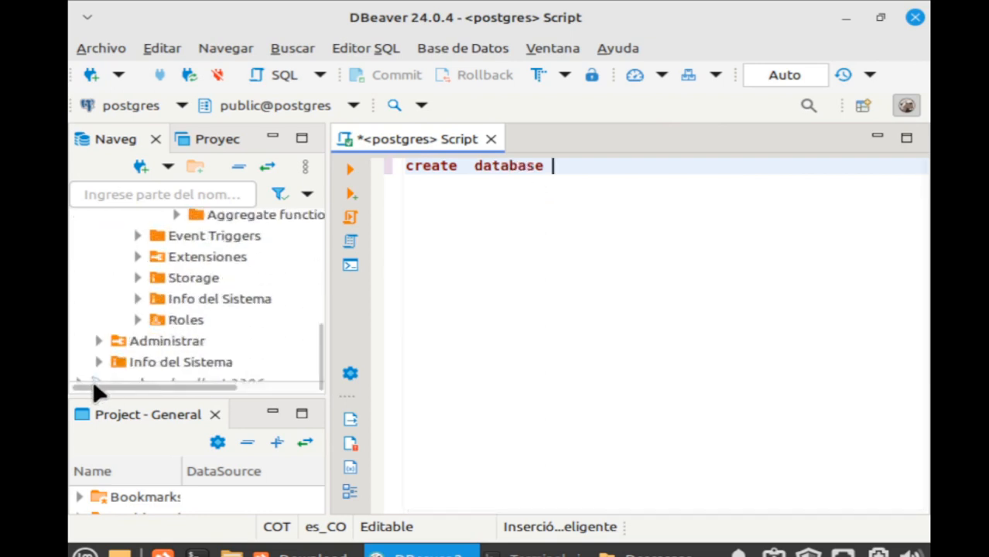
{"action": "scroll", "coordinate": [232, 308], "scroll_direction": "up", "scroll_amount": 3}
{"action": "scroll", "coordinate": [232, 308], "scroll_direction": "up", "scroll_amount": 2}
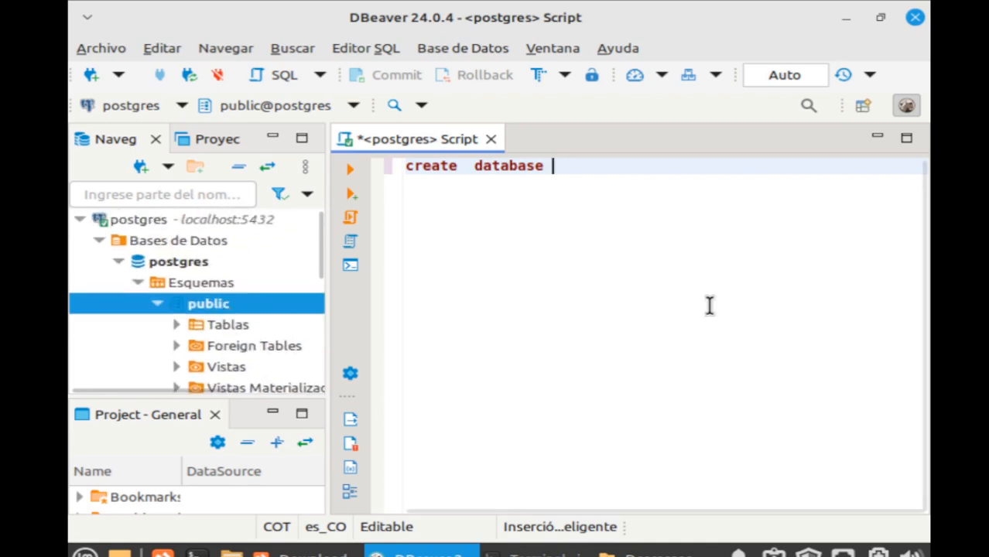
{"action": "type", "text": "eba"}
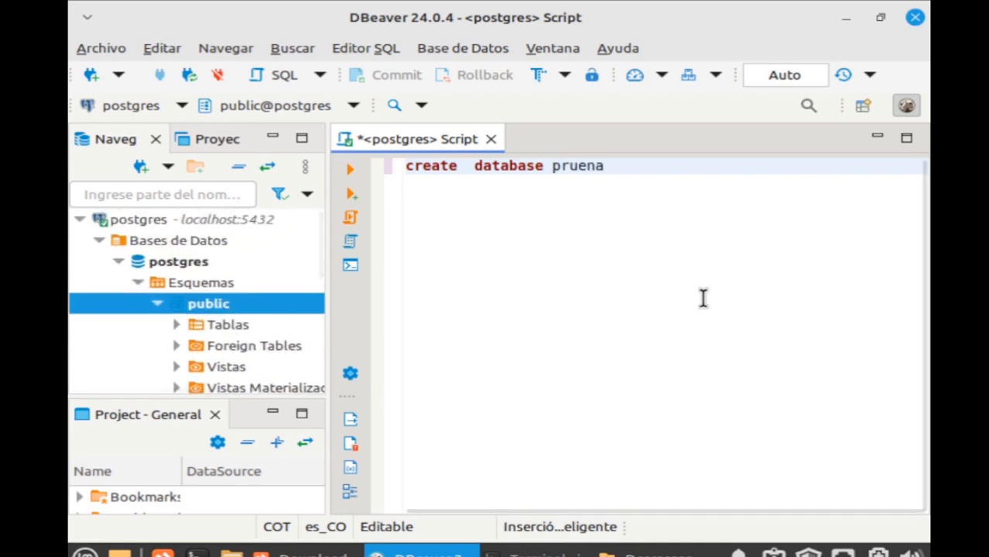
{"action": "key", "text": "BackSpace"}
{"action": "key", "text": "BackSpace"}
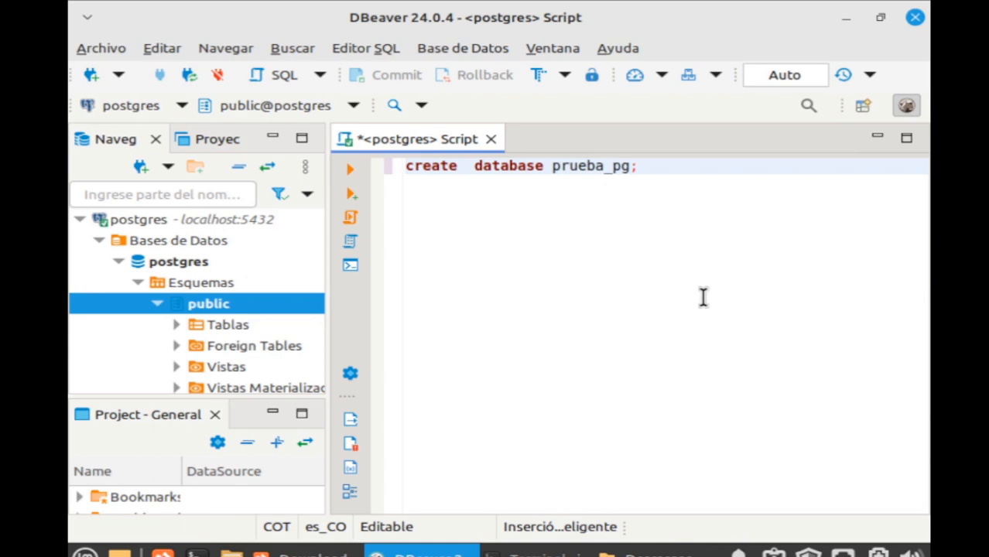
Execute 'create database prueba_pg;' and review its execution statistics showing 0 updated rows.
{"action": "key", "text": "ctrl+a"}
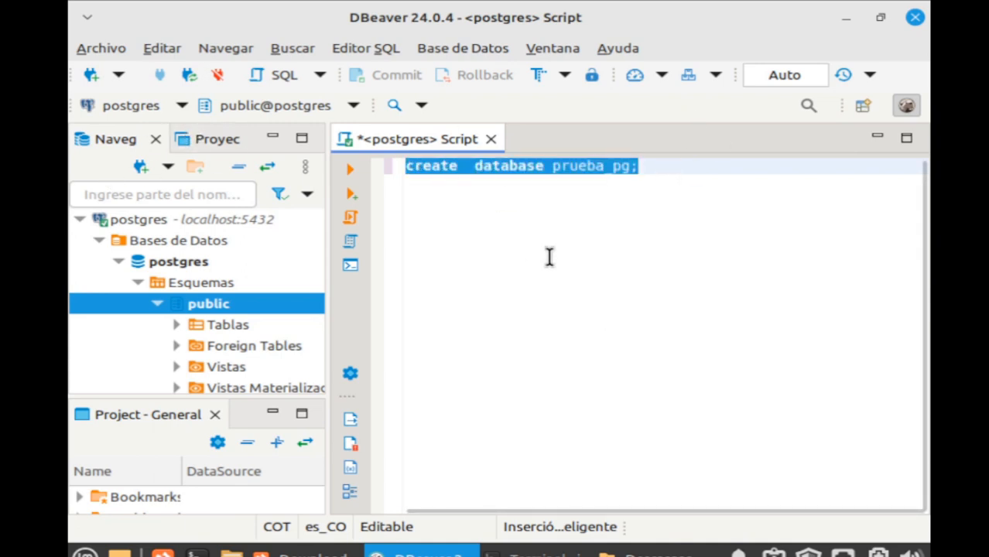
{"action": "left_click", "coordinate": [348, 165]}
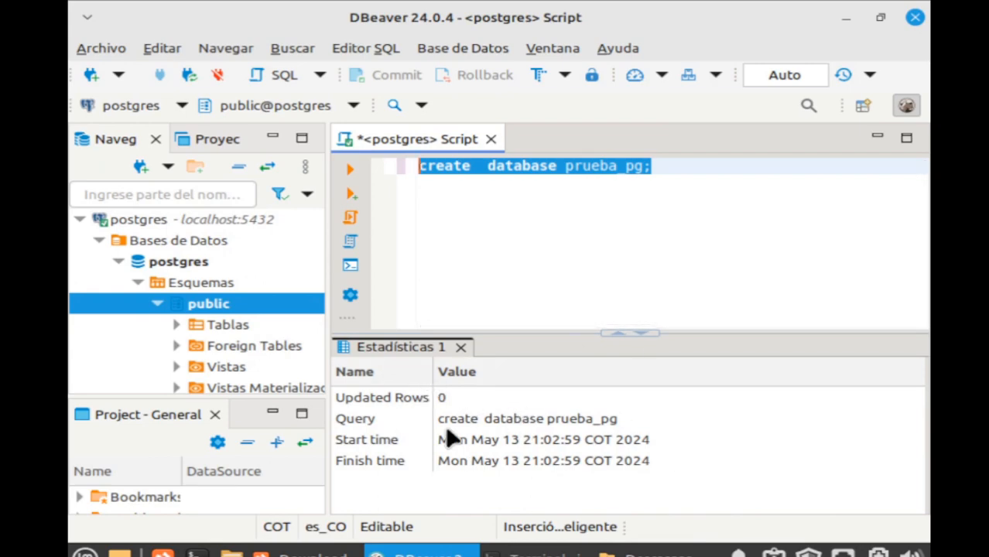
{"action": "left_click", "coordinate": [403, 398]}
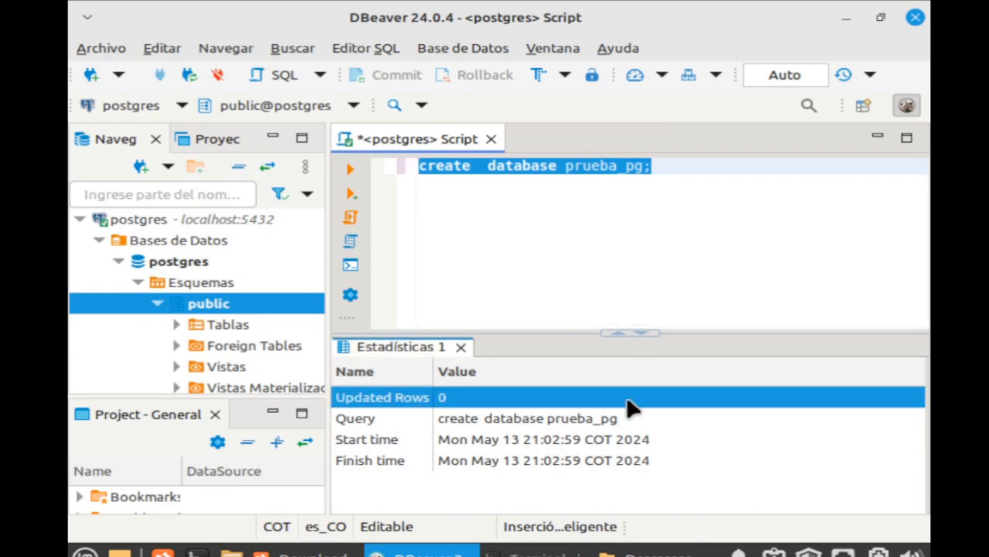
{"action": "left_click", "coordinate": [591, 223]}
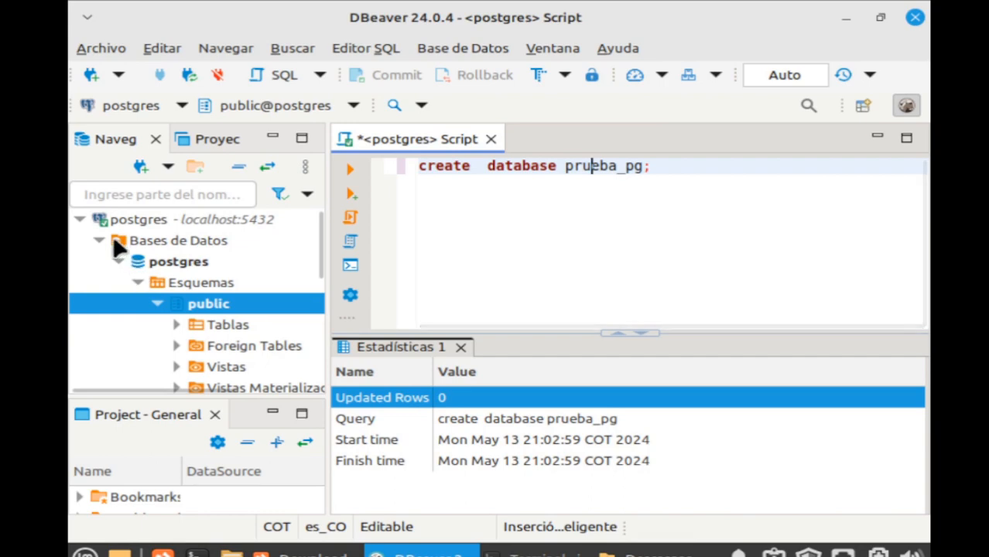
Refresh Bases de Datos so prueba_pg appears, expand it and view its properties.
{"action": "left_click", "coordinate": [138, 245]}
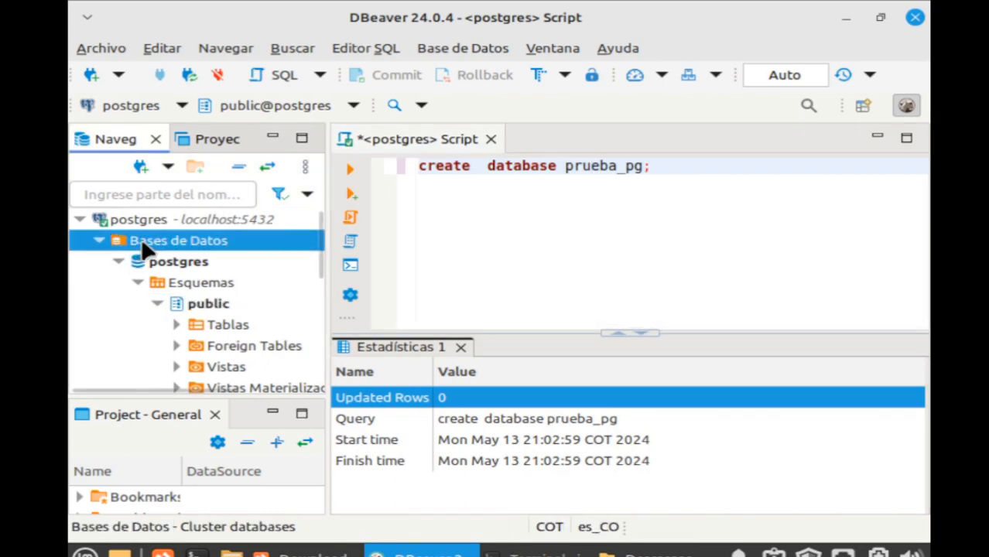
{"action": "right_click", "coordinate": [140, 240]}
{"action": "left_click", "coordinate": [231, 496]}
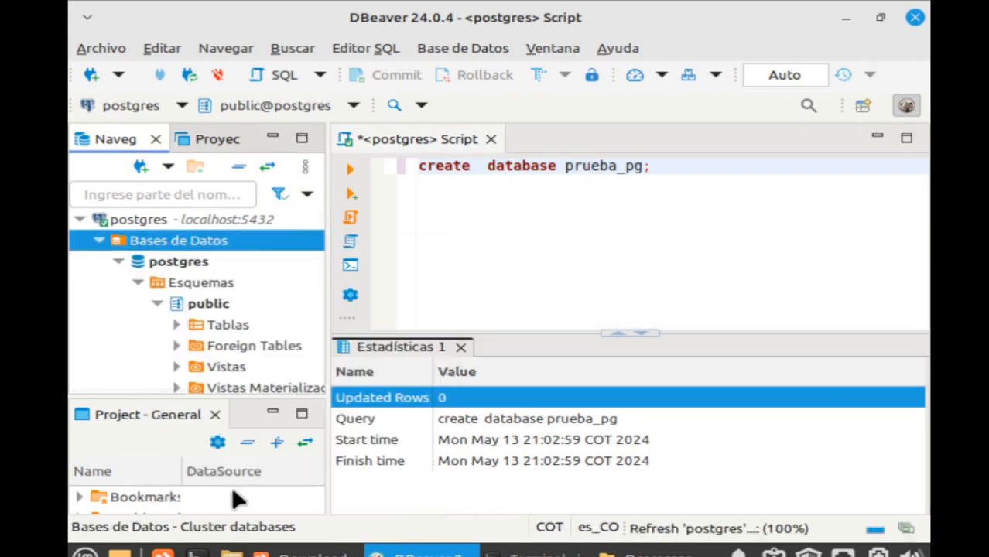
{"action": "left_click", "coordinate": [118, 262]}
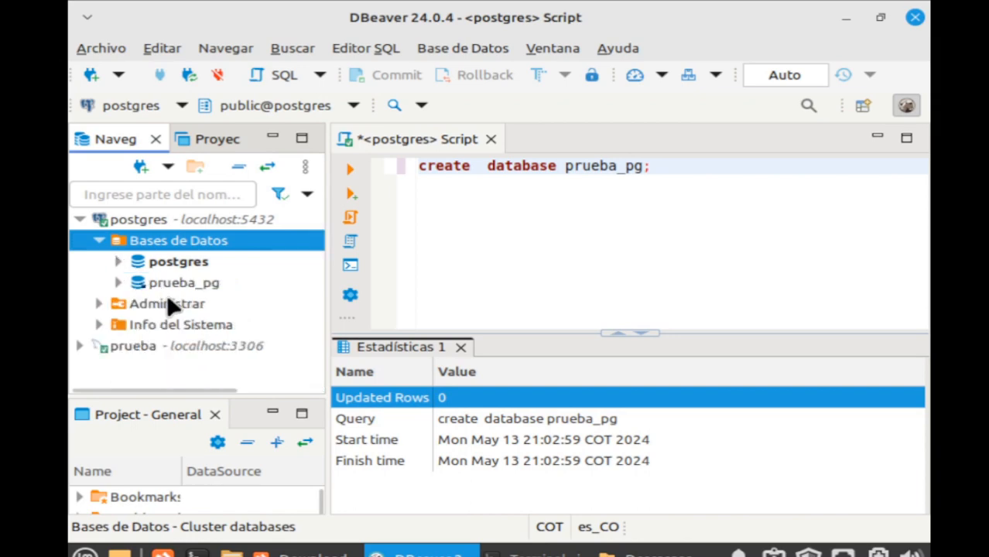
{"action": "left_click", "coordinate": [118, 283]}
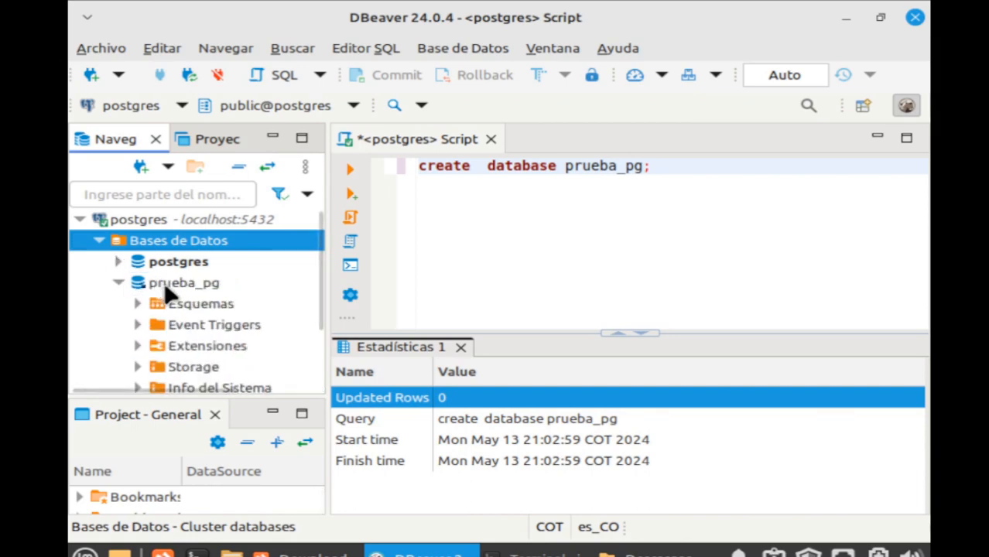
{"action": "double_click", "coordinate": [170, 283]}
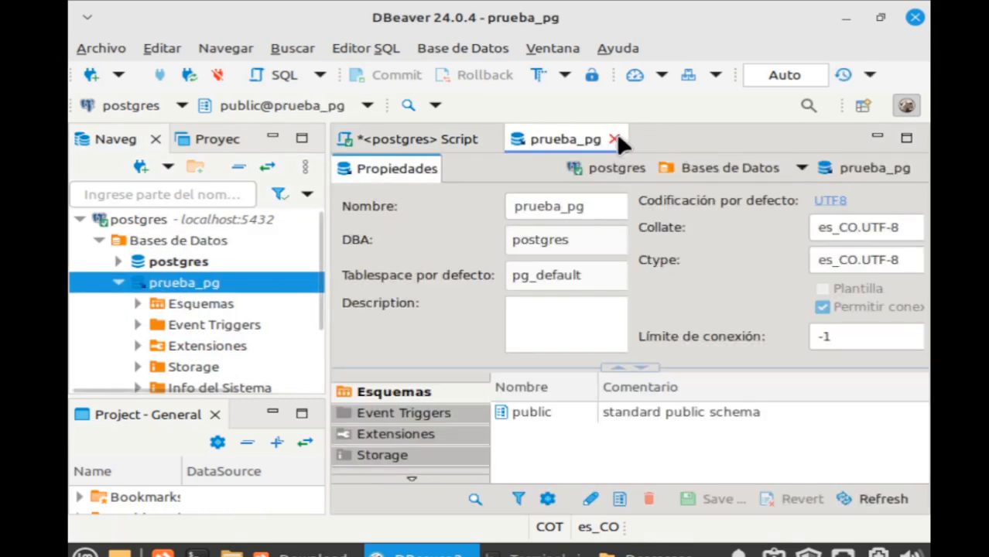
{"action": "left_click", "coordinate": [613, 140]}
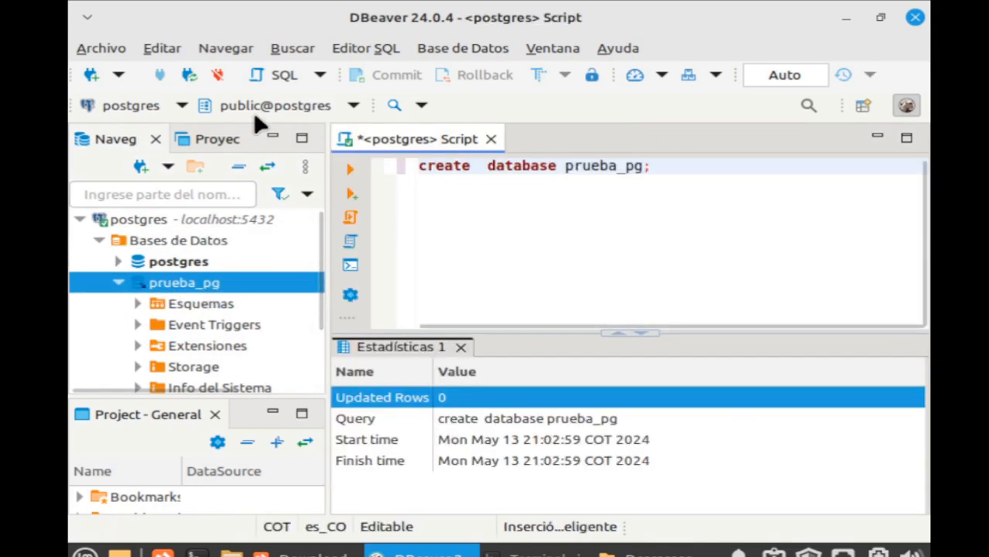
Discard the unsaved script and bring up actions for prueba_pg's public Tablas folder.
{"action": "left_click", "coordinate": [490, 139]}
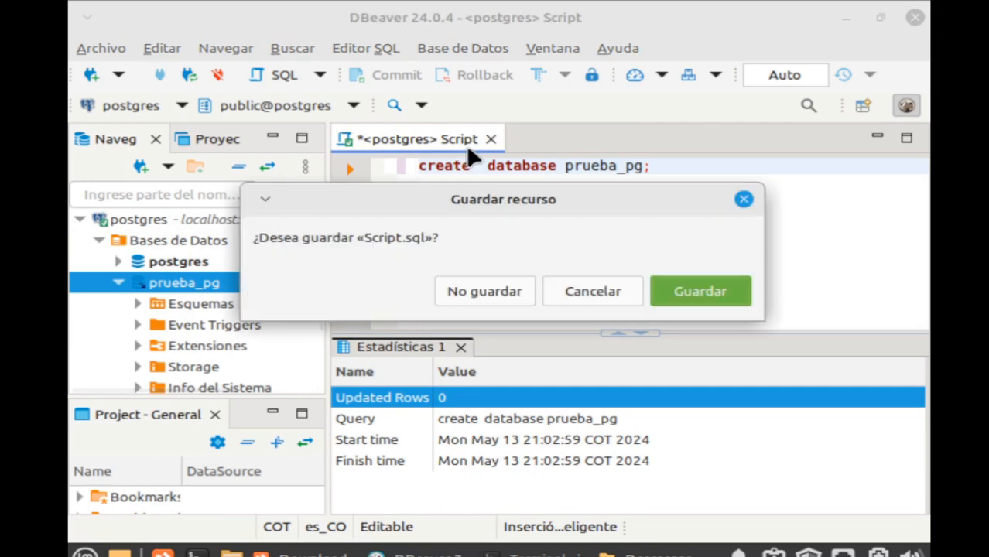
{"action": "left_click", "coordinate": [514, 291]}
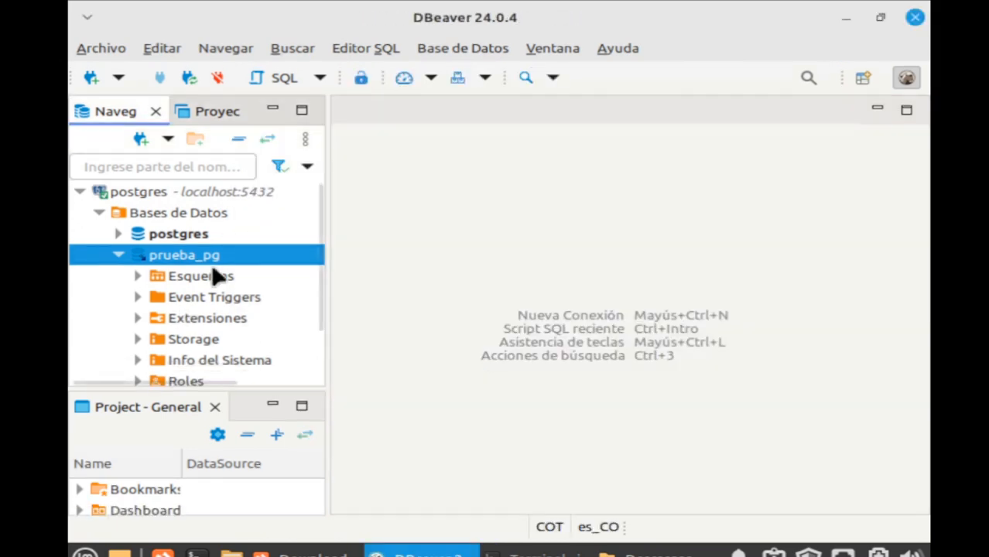
{"action": "left_click", "coordinate": [138, 277]}
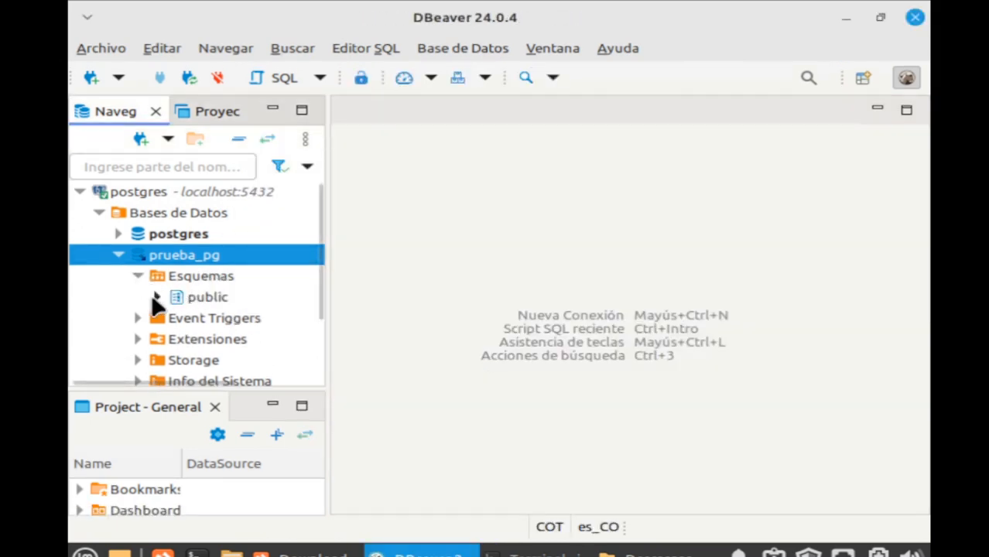
{"action": "left_click", "coordinate": [156, 298]}
{"action": "left_click", "coordinate": [184, 316]}
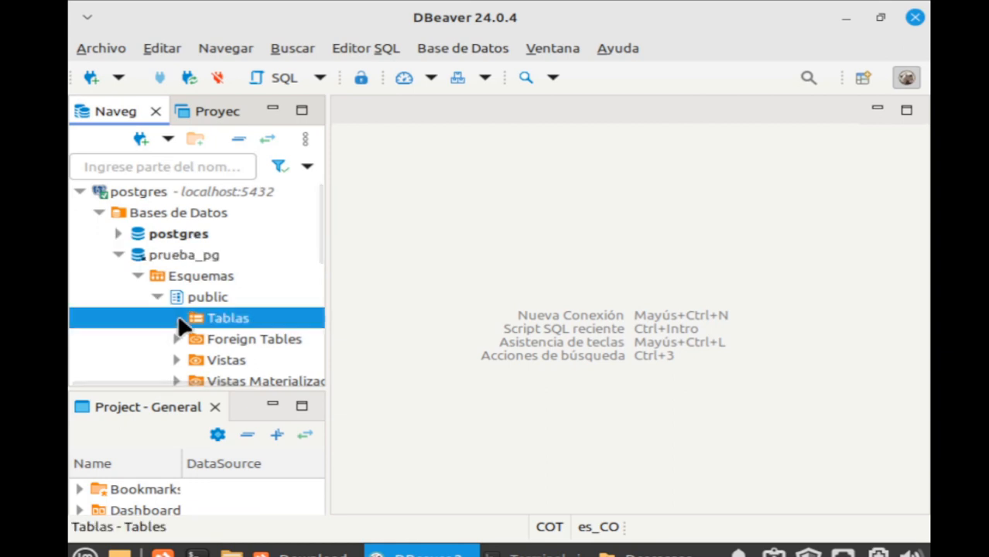
{"action": "left_click", "coordinate": [277, 78]}
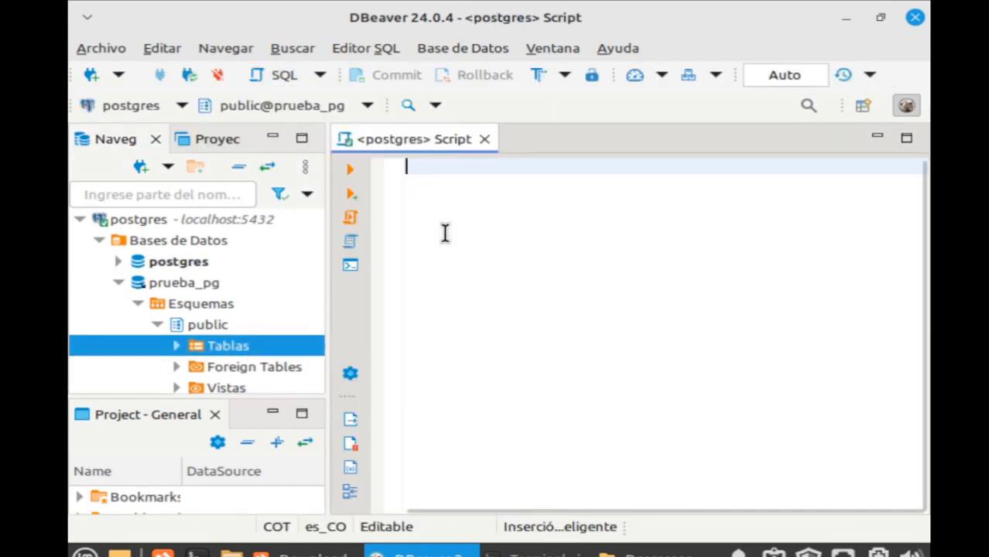
{"action": "left_click", "coordinate": [484, 139]}
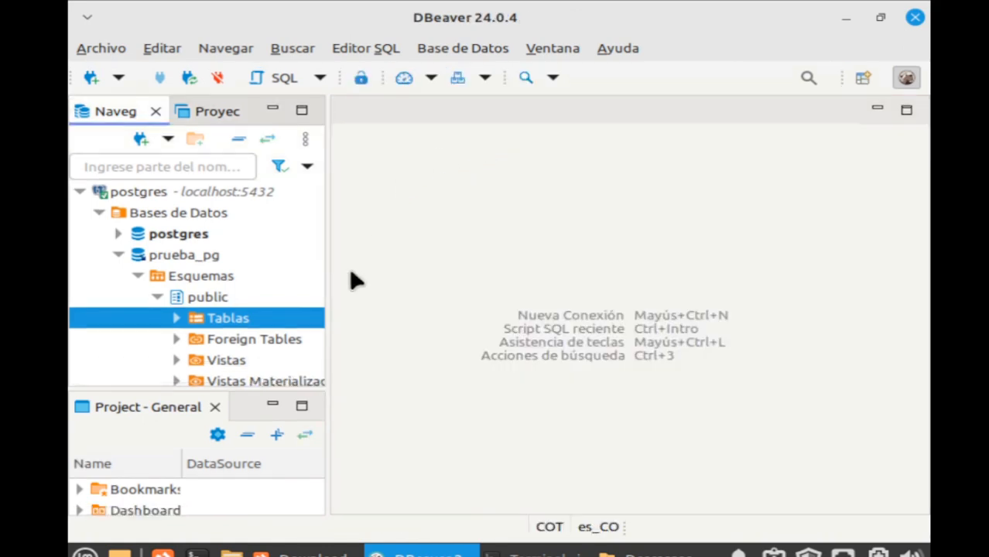
{"action": "right_click", "coordinate": [232, 317]}
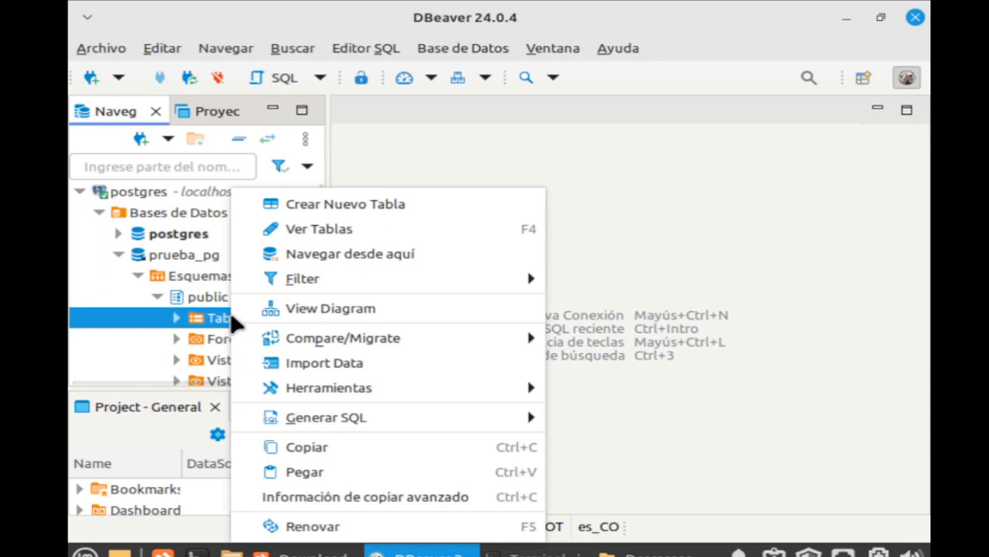
Create a new table and add an id_cliente column of type bigserial.
{"action": "left_click", "coordinate": [395, 206]}
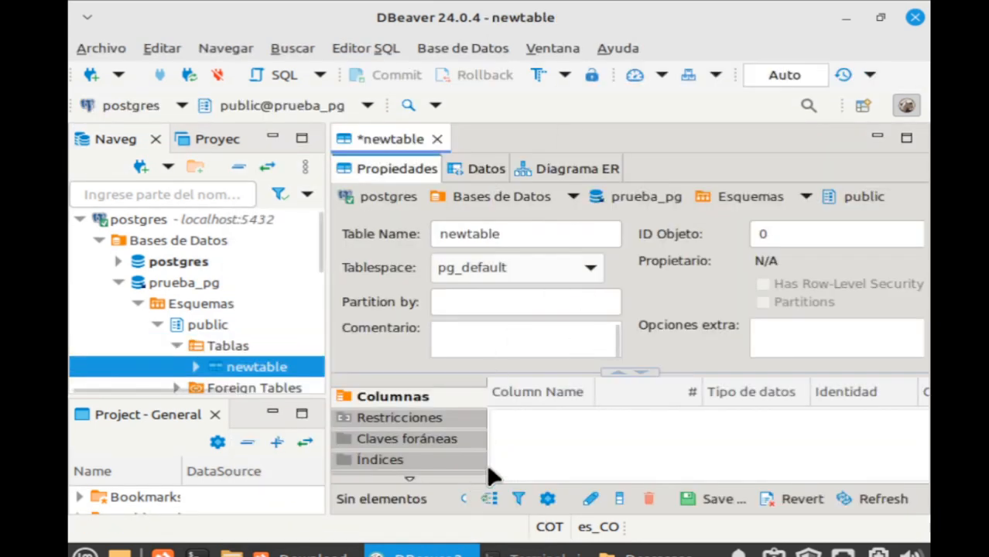
{"action": "right_click", "coordinate": [543, 428]}
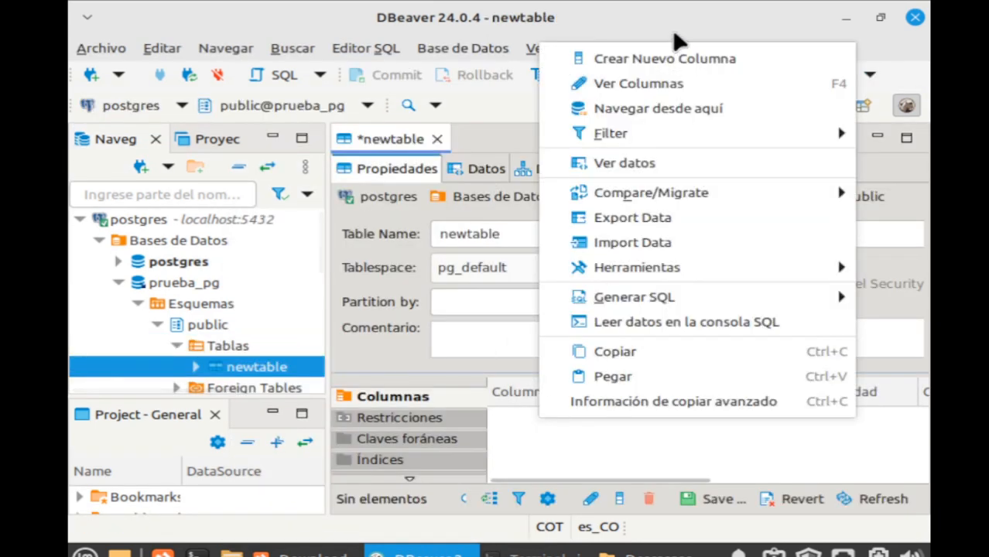
{"action": "left_click", "coordinate": [700, 58]}
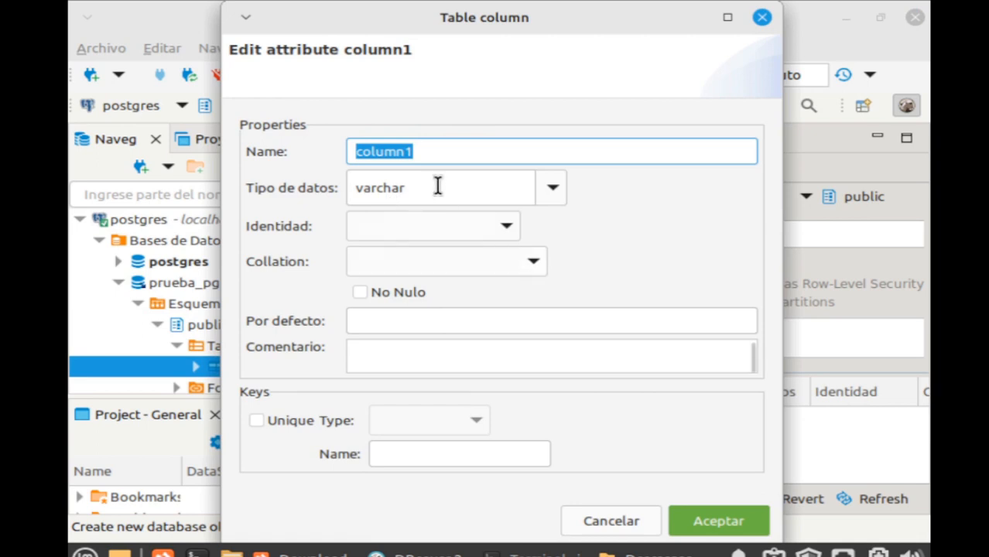
{"action": "type", "text": "id_cliente"}
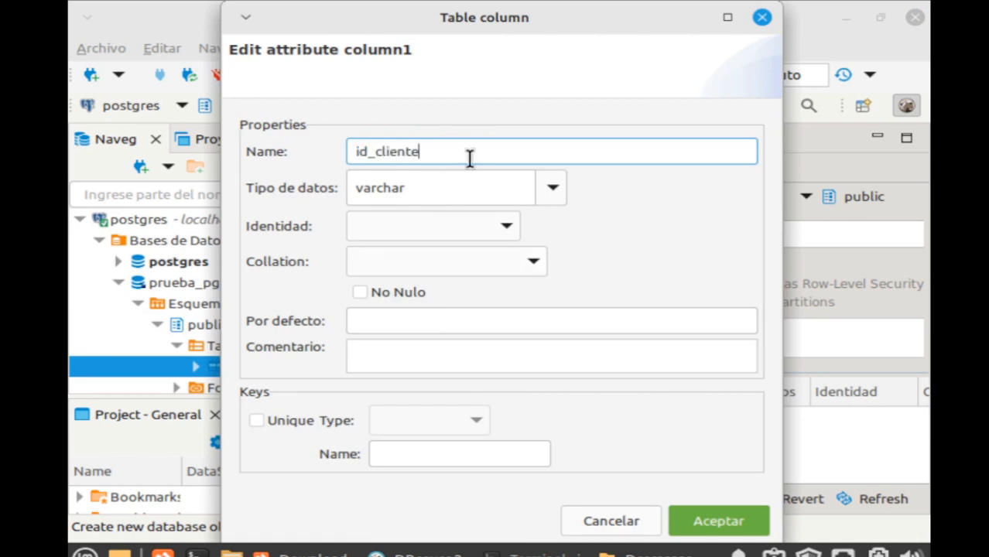
{"action": "left_click", "coordinate": [552, 192]}
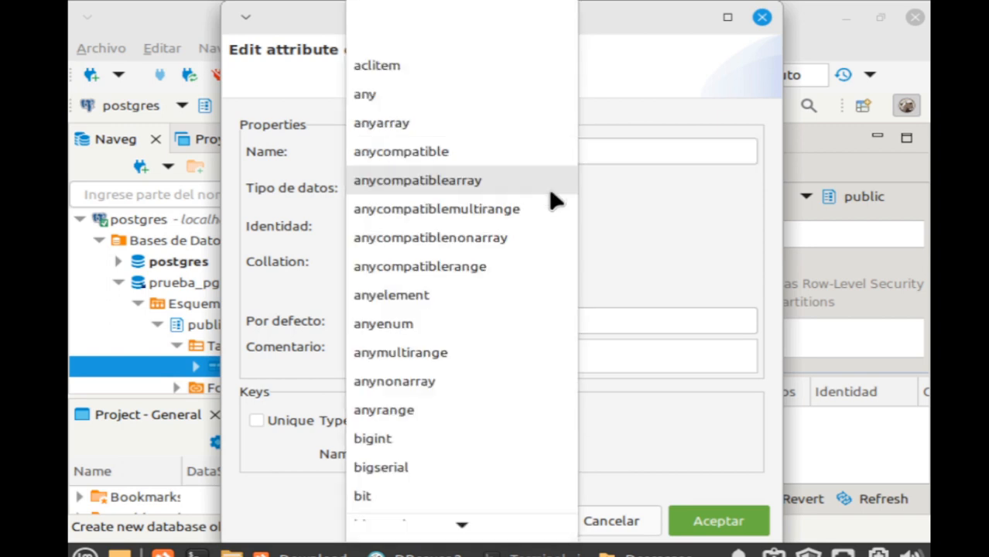
{"action": "scroll", "coordinate": [404, 480], "scroll_direction": "down", "scroll_amount": 1}
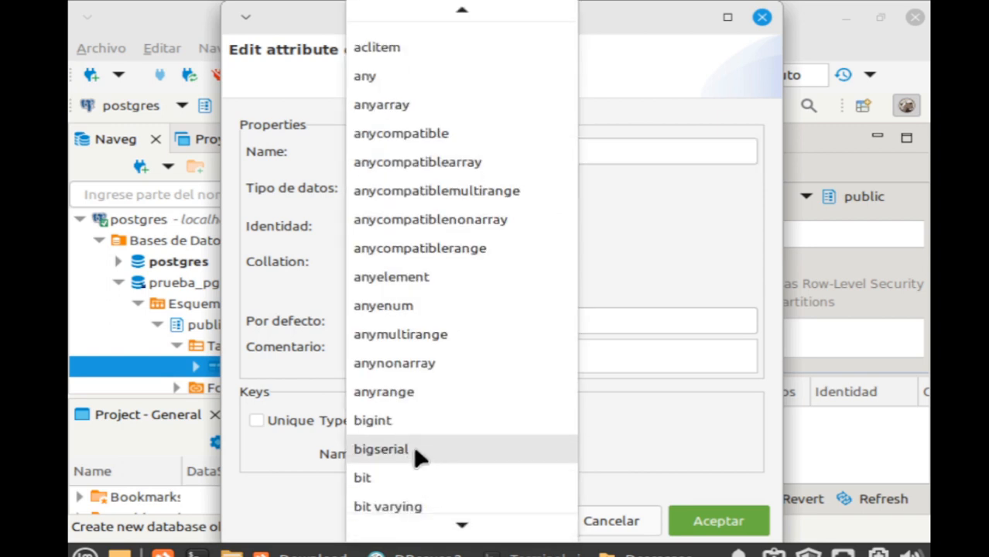
{"action": "left_click", "coordinate": [415, 456]}
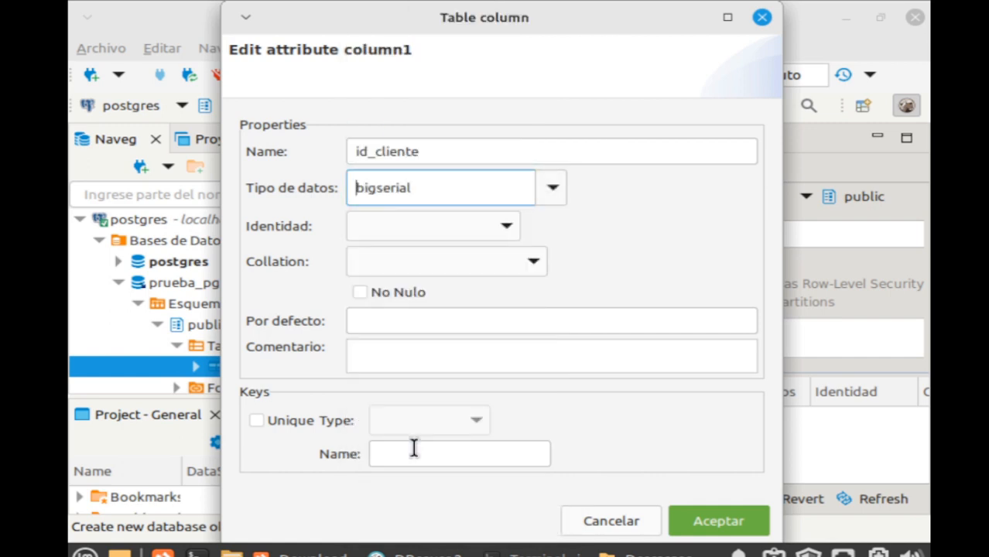
Make id_cliente not null and the primary key, named clientes_pk.
{"action": "left_click", "coordinate": [441, 223]}
{"action": "left_click", "coordinate": [441, 223]}
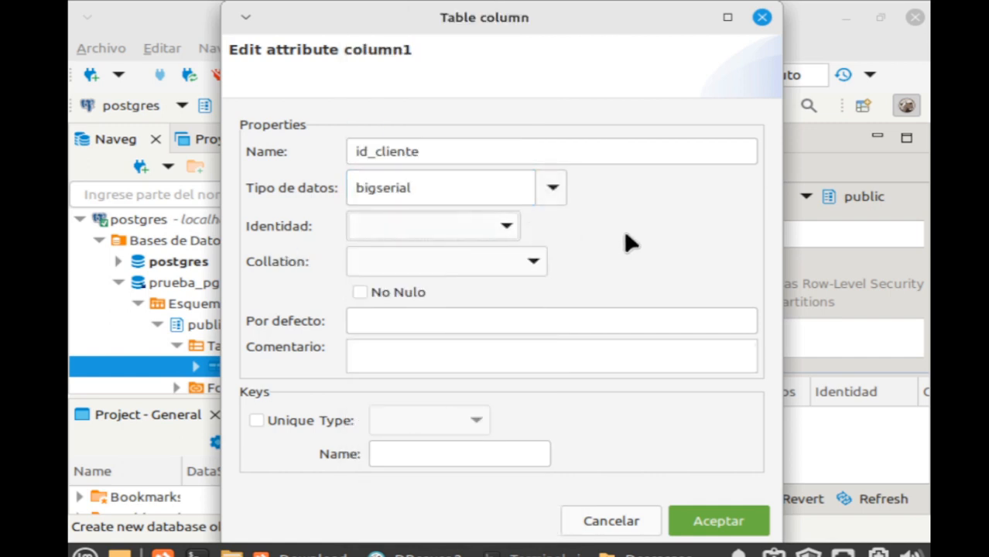
{"action": "left_click", "coordinate": [359, 294]}
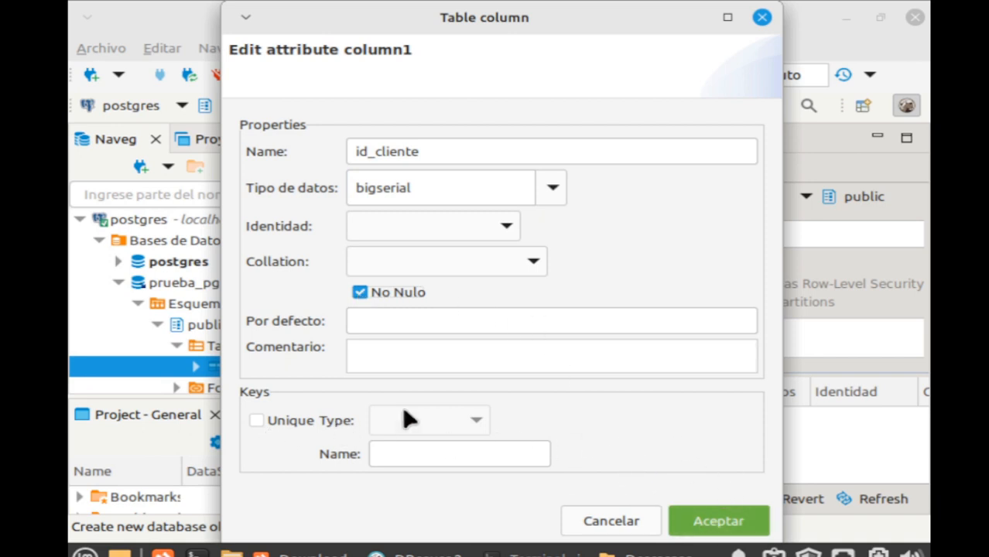
{"action": "left_click", "coordinate": [314, 424]}
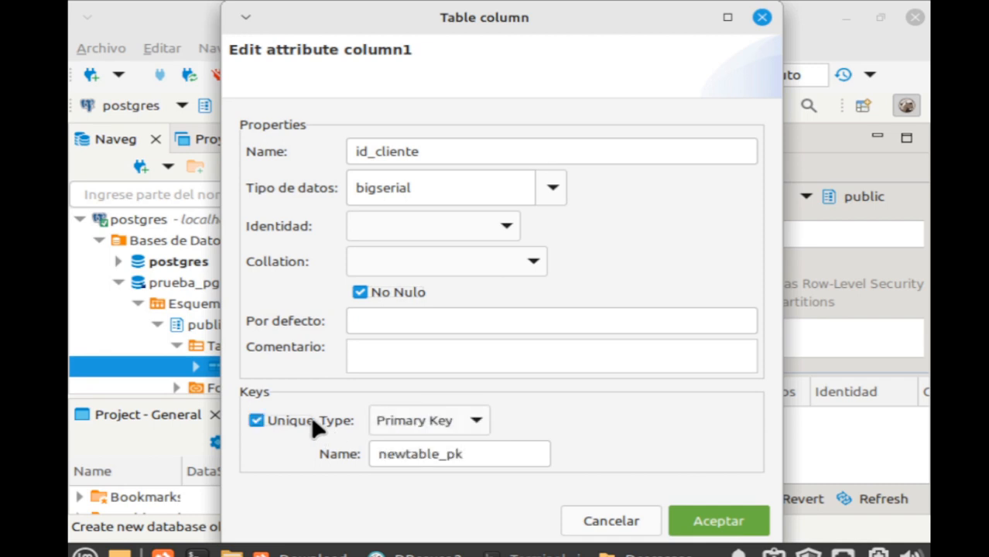
{"action": "left_click", "coordinate": [313, 424]}
{"action": "left_click", "coordinate": [314, 424]}
{"action": "left_click", "coordinate": [436, 455]}
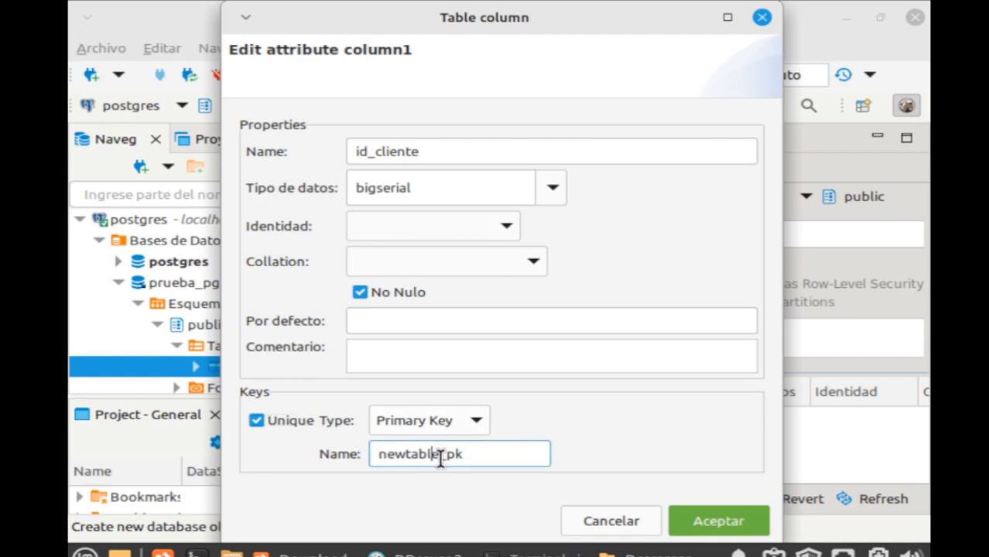
{"action": "left_click_drag", "start_coordinate": [438, 457], "coordinate": [316, 437]}
{"action": "type", "text": "clientes"}
{"action": "left_click", "coordinate": [725, 518]}
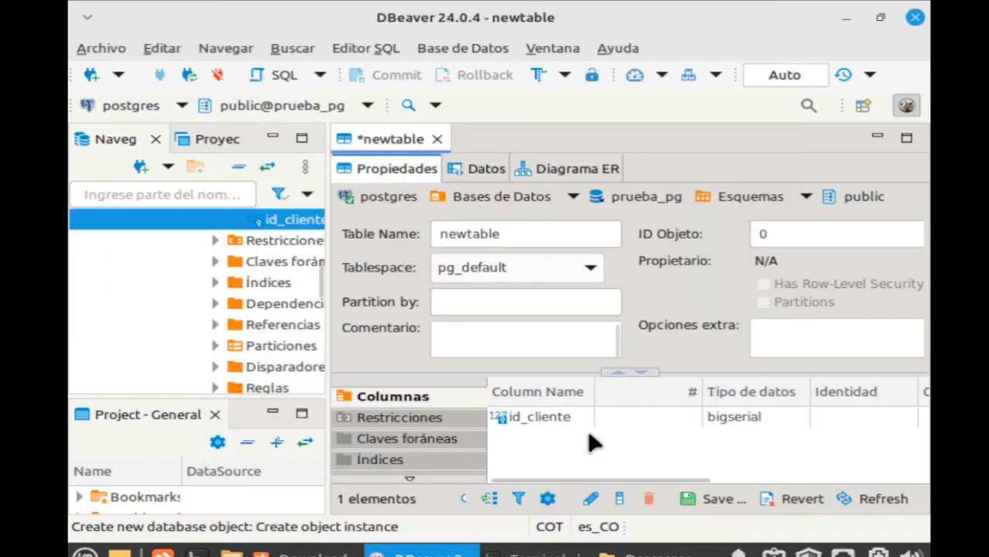
Rename the table from newtable to clientes and show its Restricciones section.
{"action": "left_click_drag", "start_coordinate": [541, 236], "coordinate": [435, 216]}
{"action": "type", "text": "cli"}
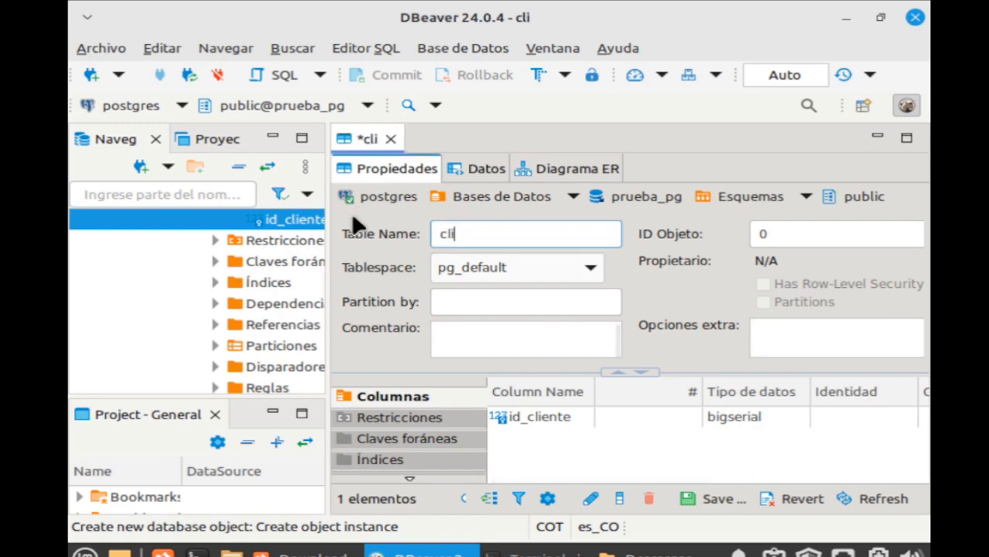
{"action": "type", "text": "entes"}
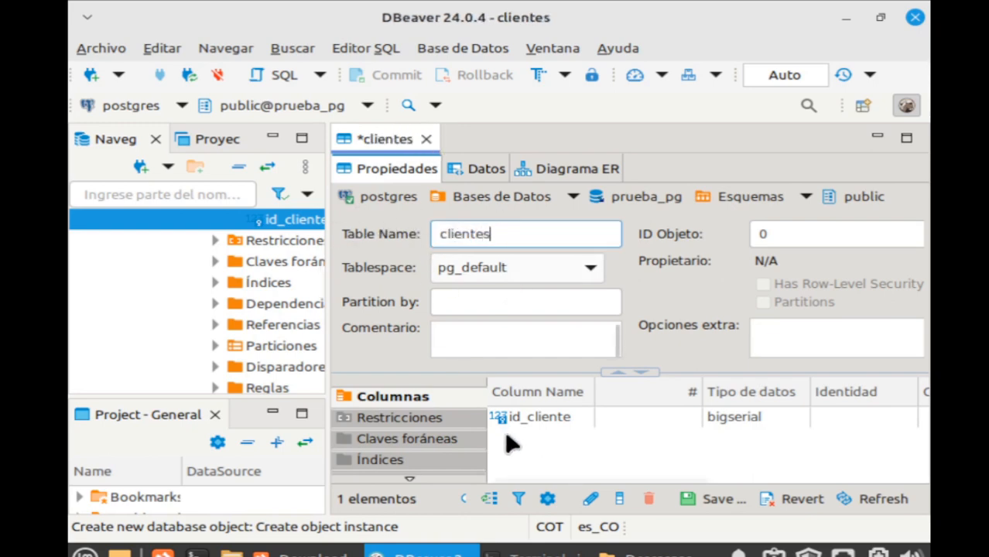
{"action": "left_click", "coordinate": [421, 422]}
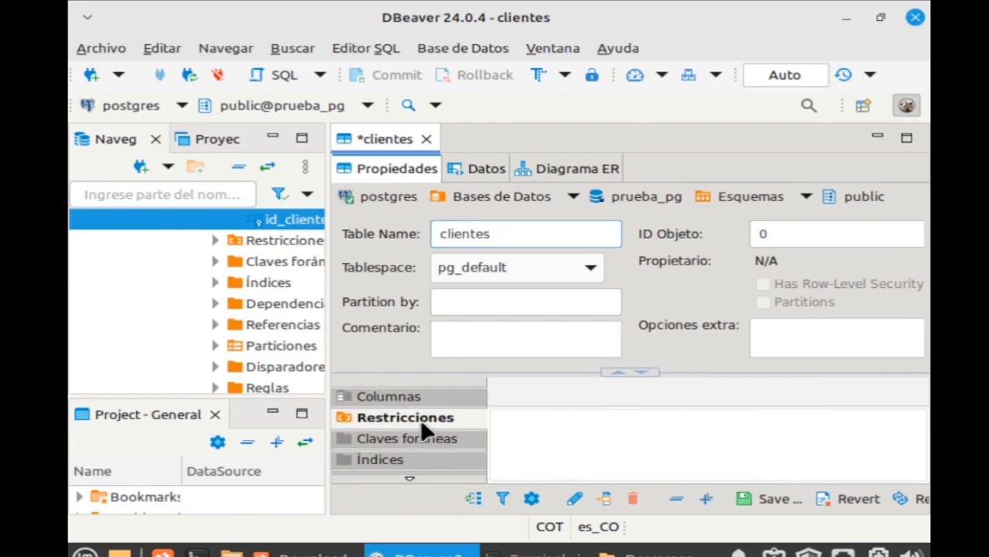
Add a tipo_documento column of type varchar(2), not null.
{"action": "left_click", "coordinate": [387, 397]}
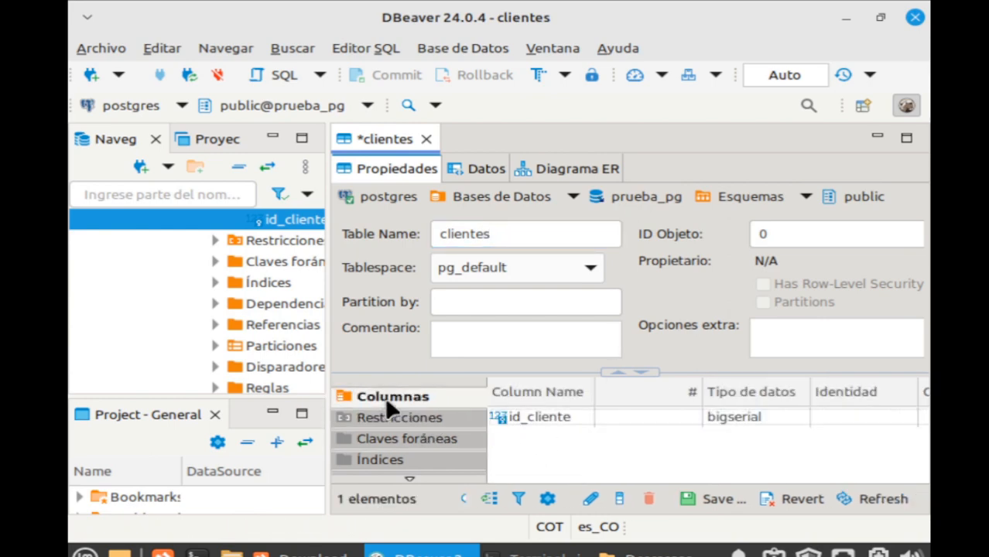
{"action": "right_click", "coordinate": [570, 444]}
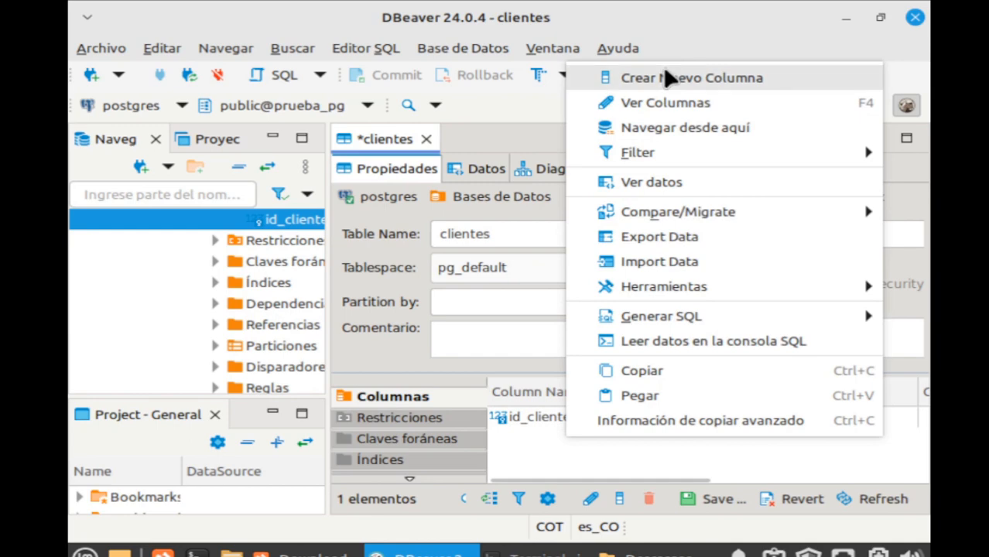
{"action": "left_click", "coordinate": [668, 78]}
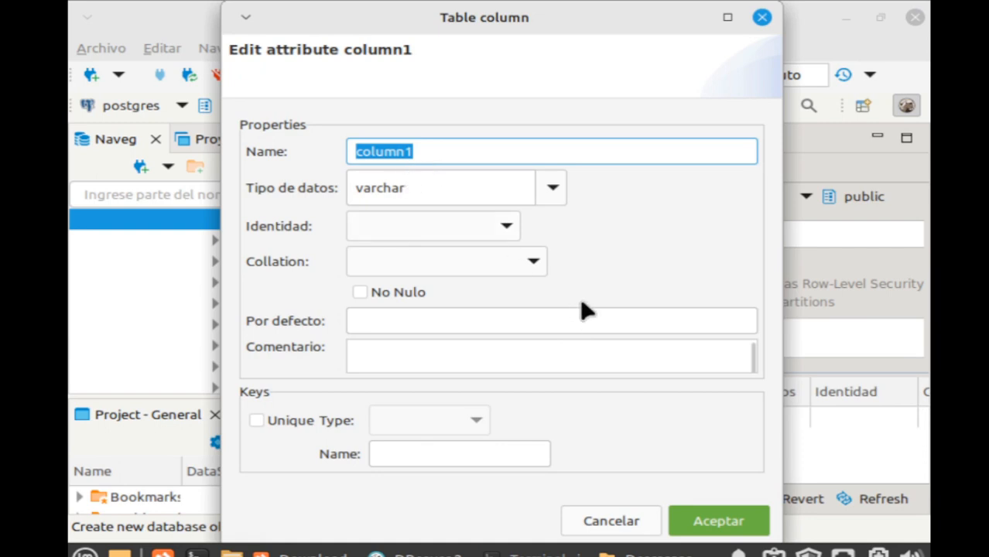
{"action": "type", "text": "tipo_"}
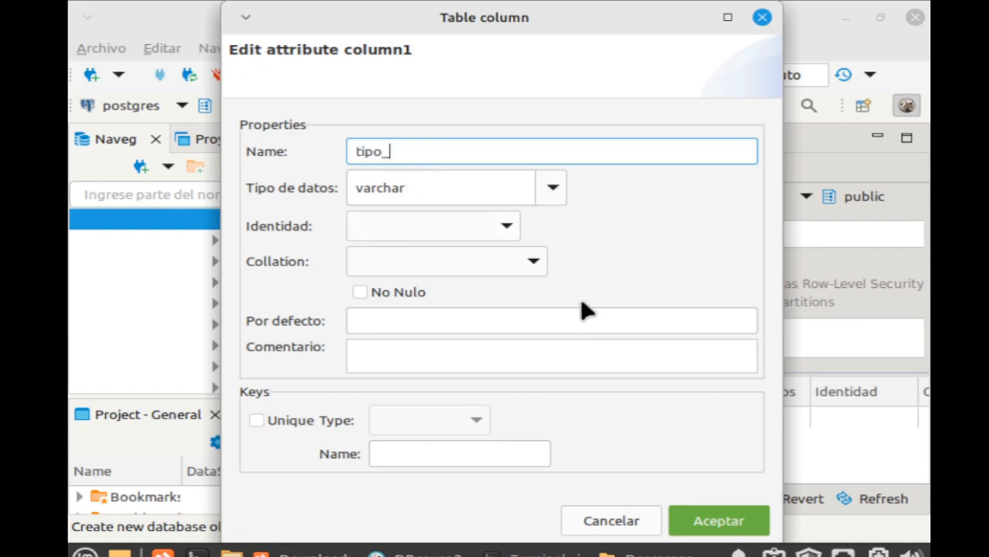
{"action": "type", "text": "documento"}
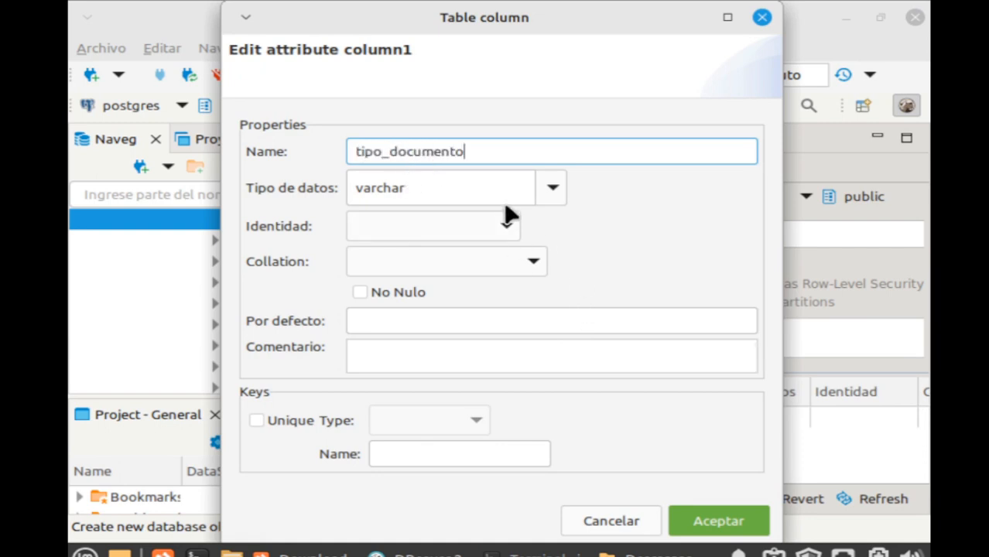
{"action": "left_click", "coordinate": [360, 294]}
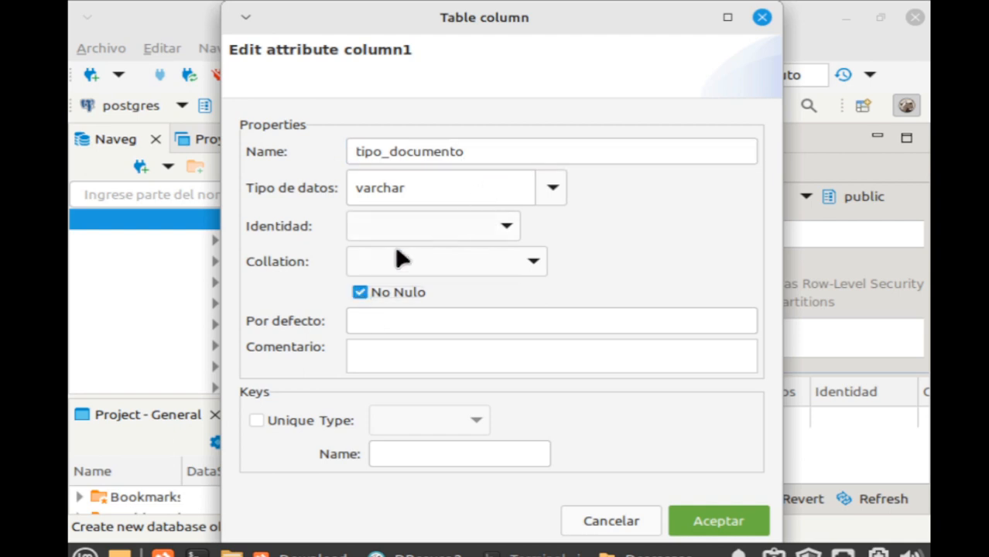
{"action": "left_click", "coordinate": [454, 188]}
{"action": "type", "text": "("}
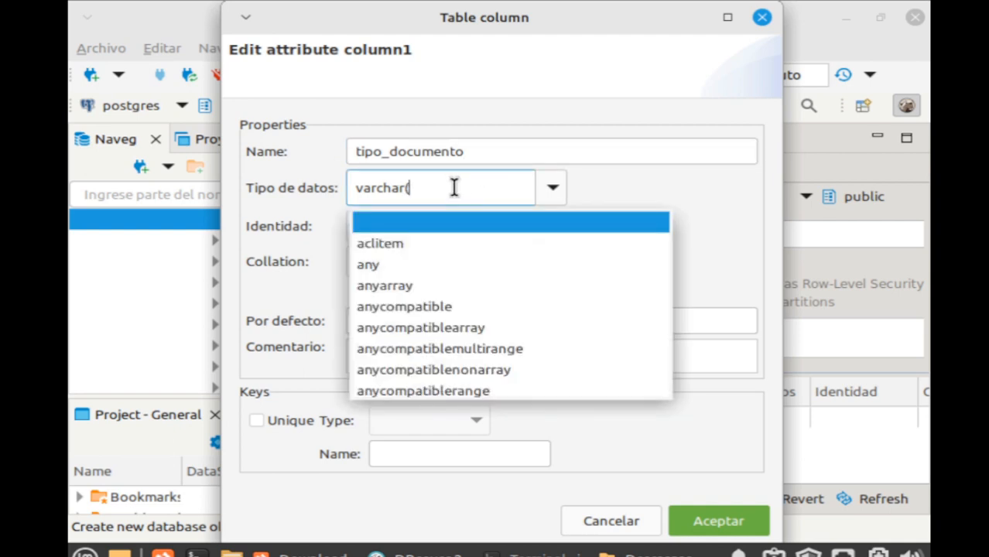
{"action": "type", "text": "2"}
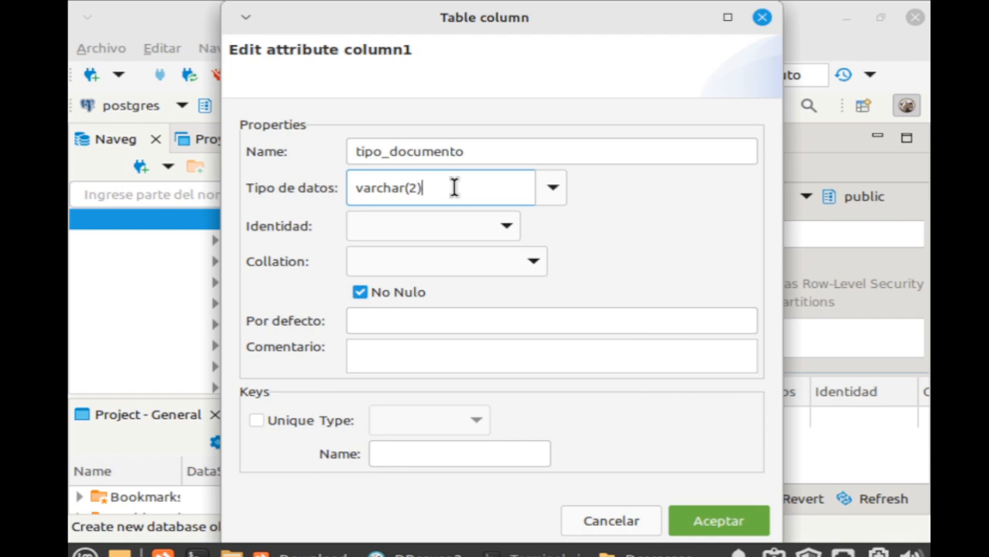
{"action": "type", "text": ")"}
{"action": "left_click", "coordinate": [424, 324]}
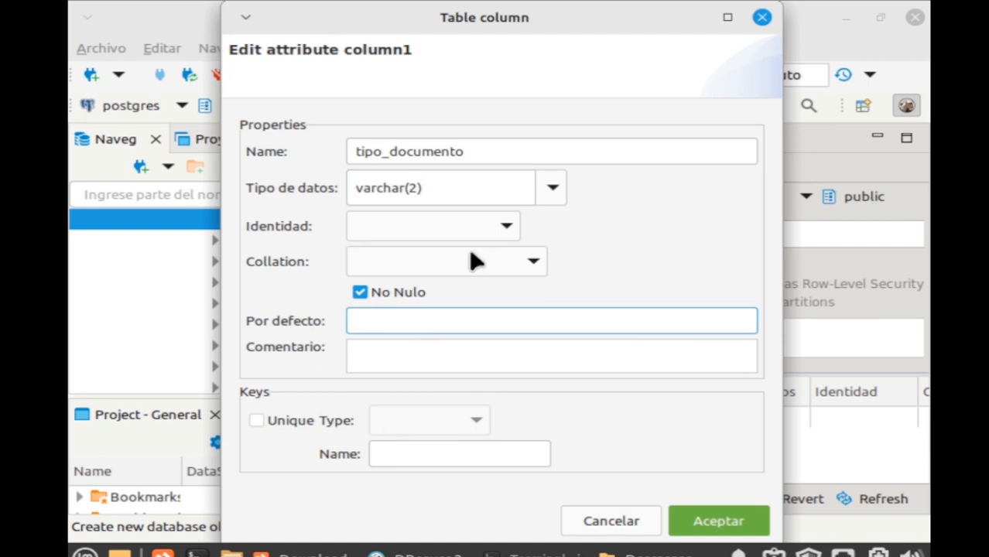
{"action": "left_click", "coordinate": [716, 521]}
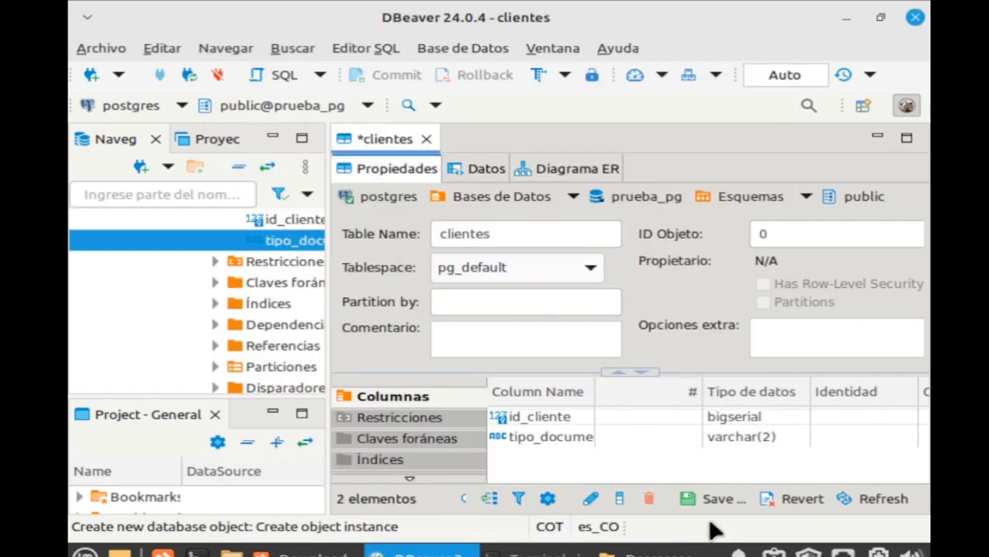
Add a numero_documento column of type varchar(100), not null.
{"action": "right_click", "coordinate": [550, 465]}
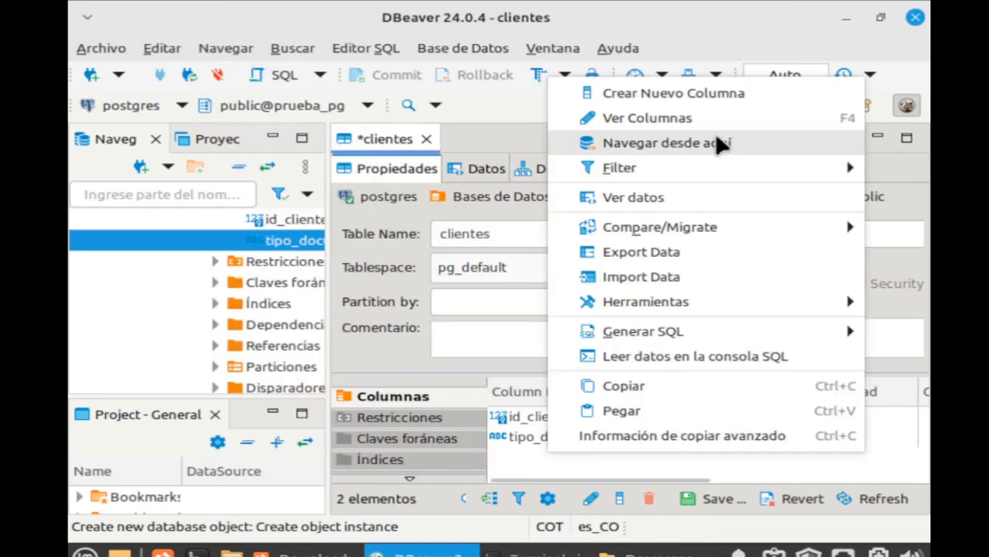
{"action": "left_click", "coordinate": [705, 95]}
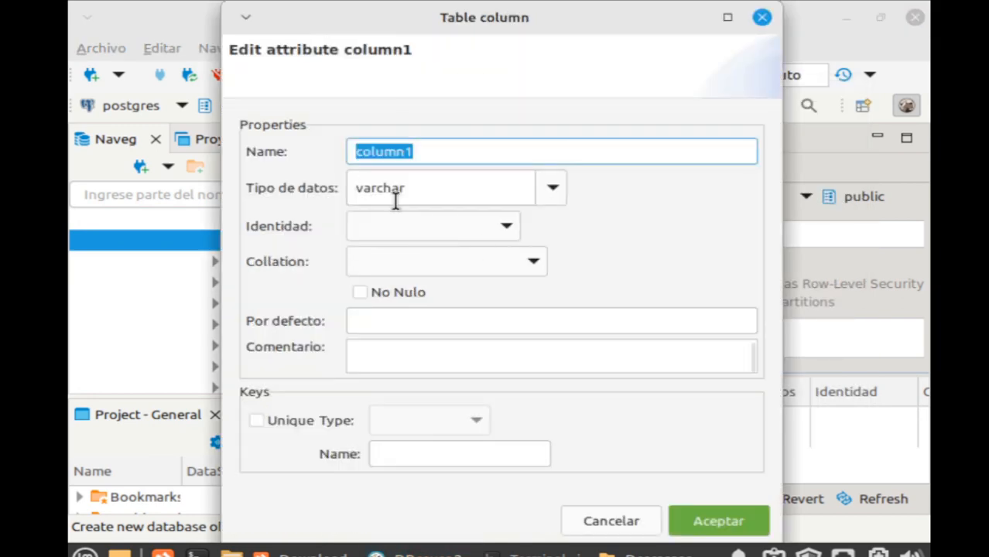
{"action": "type", "text": "c"}
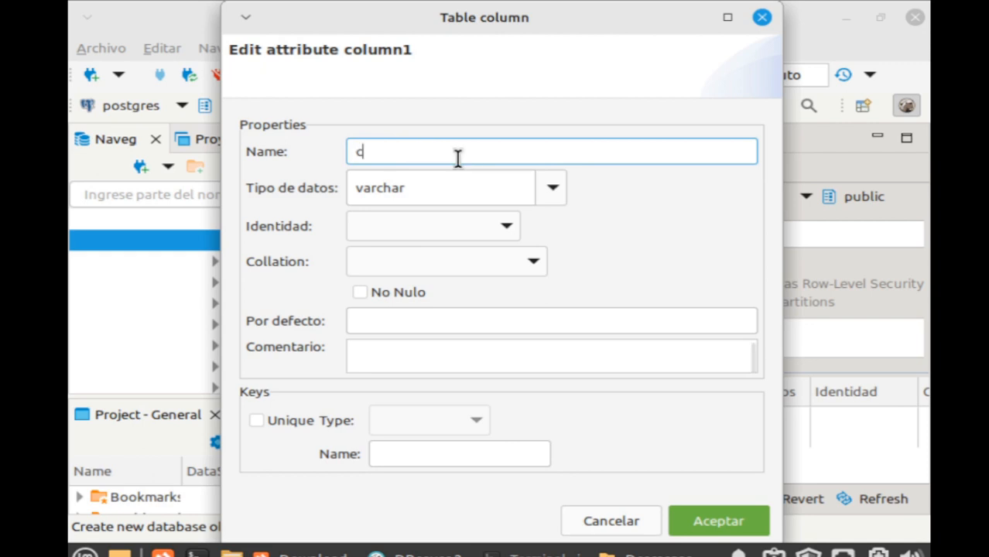
{"action": "key", "text": "BackSpace"}
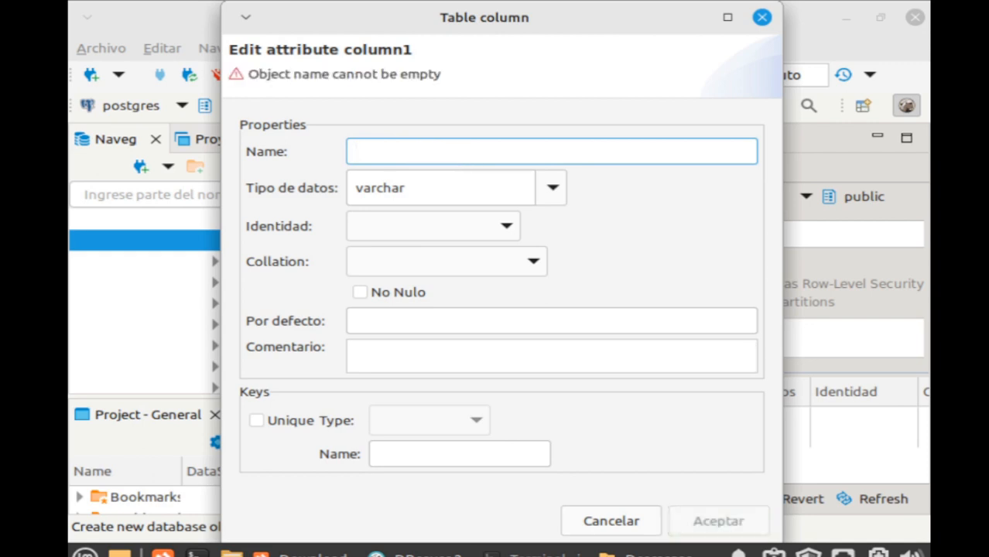
{"action": "type", "text": "numero"}
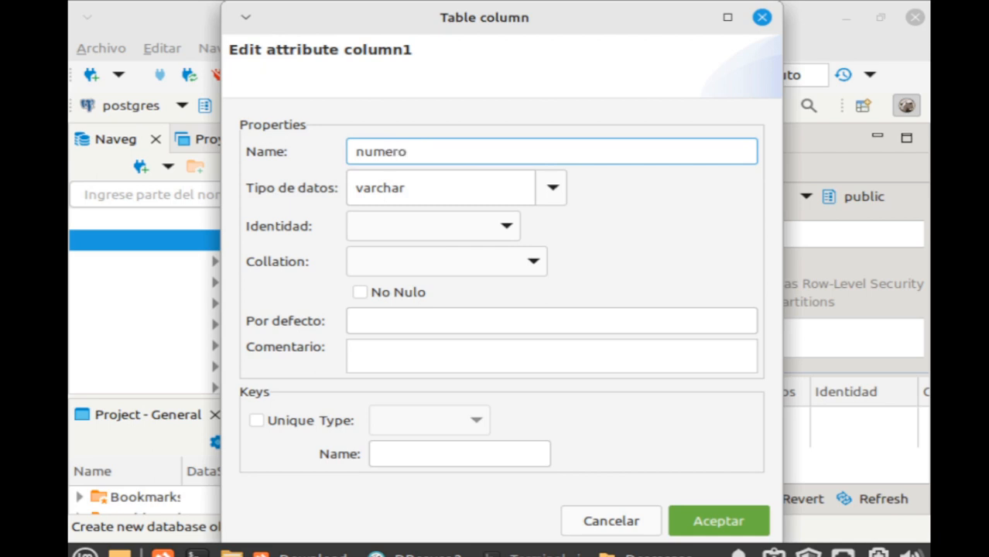
{"action": "type", "text": "_documento"}
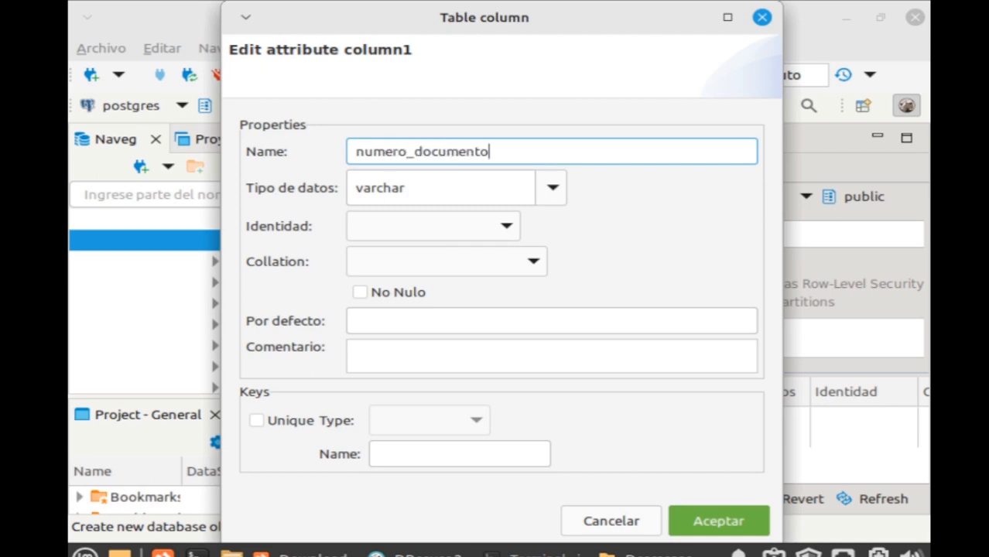
{"action": "left_click", "coordinate": [504, 186]}
{"action": "type", "text": "(100"}
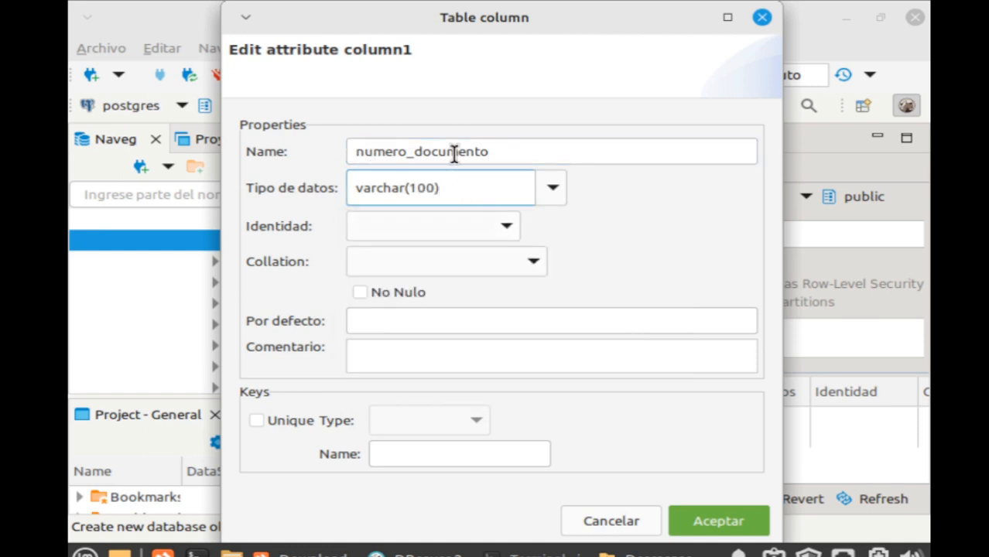
{"action": "left_click", "coordinate": [358, 293]}
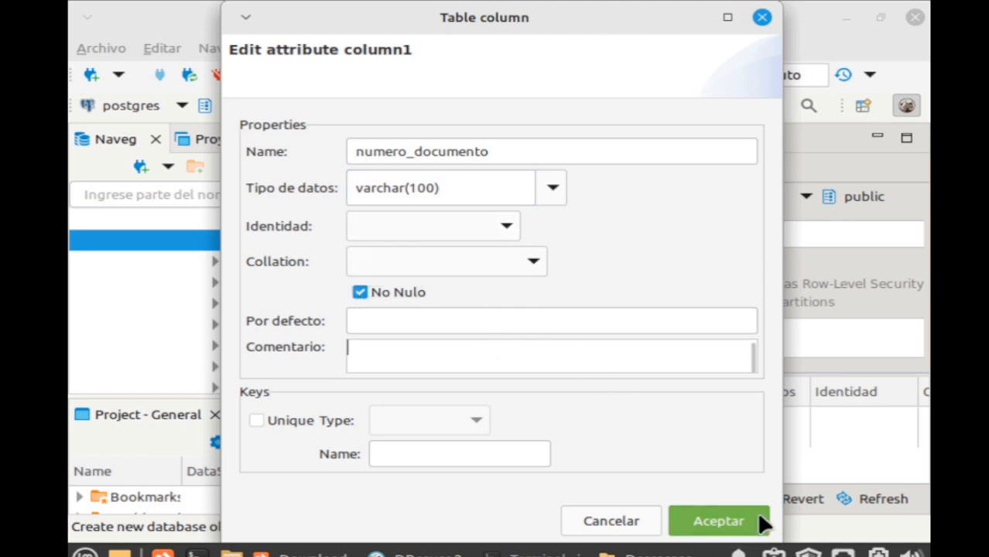
{"action": "left_click", "coordinate": [724, 520]}
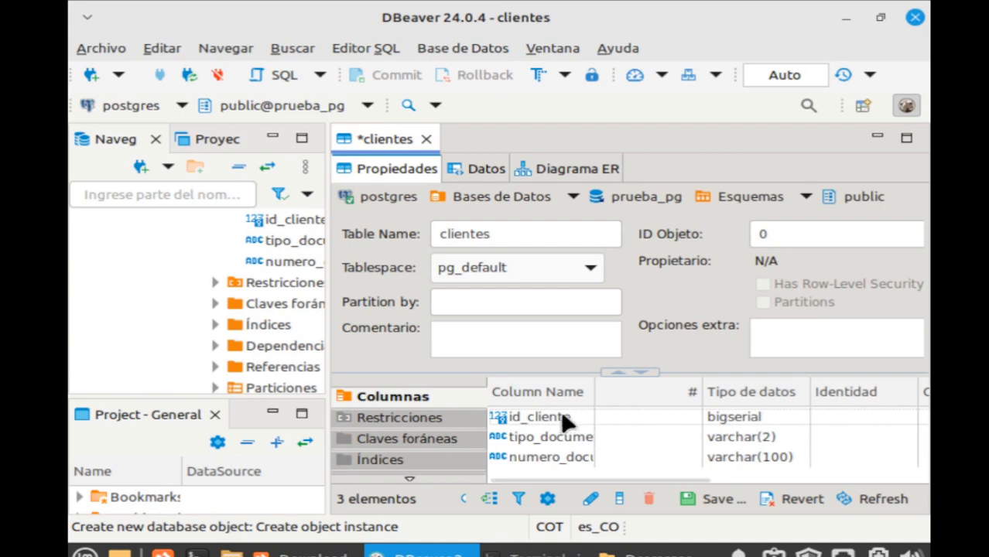
Enlarge the columns area of the clientes table editor.
{"action": "right_click", "coordinate": [545, 458]}
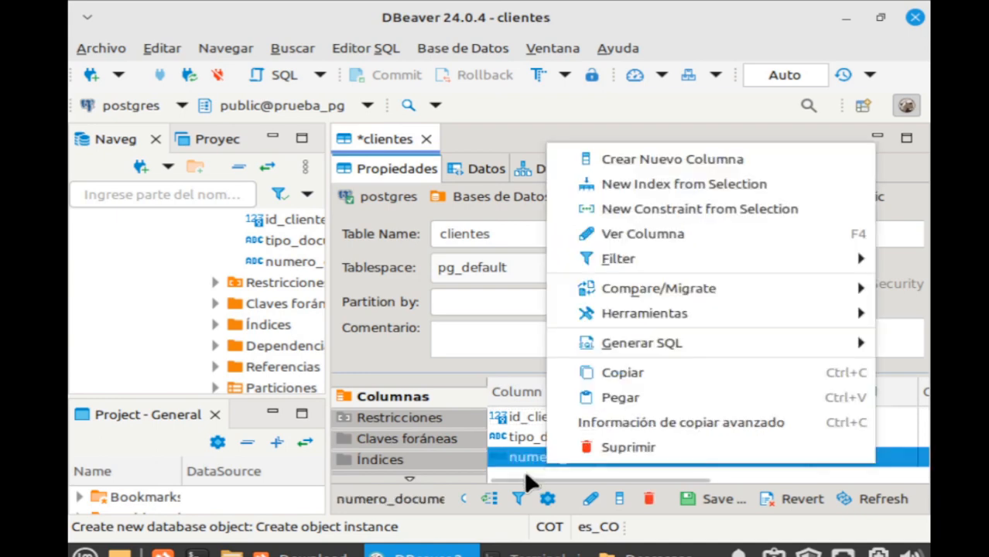
{"action": "left_click", "coordinate": [523, 470]}
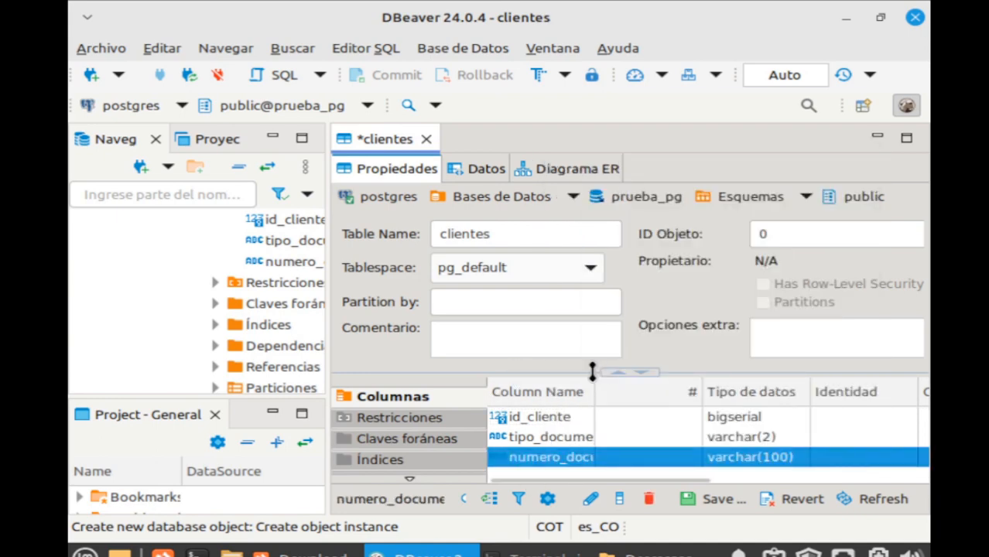
{"action": "left_click_drag", "start_coordinate": [592, 372], "coordinate": [658, 300]}
{"action": "right_click", "coordinate": [534, 446]}
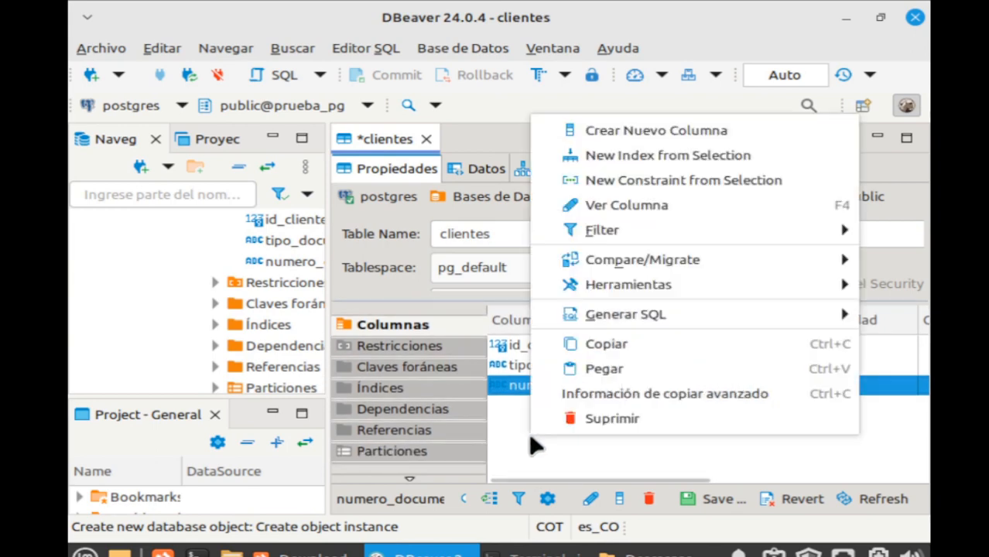
{"action": "left_click", "coordinate": [519, 442]}
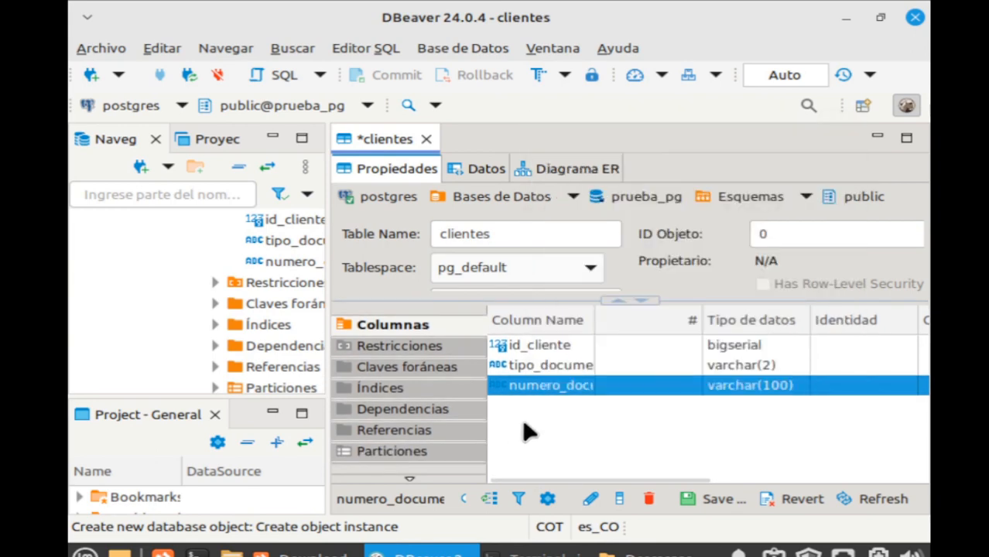
Add an edad column of type integer, not null.
{"action": "right_click", "coordinate": [524, 432]}
{"action": "left_click", "coordinate": [641, 116]}
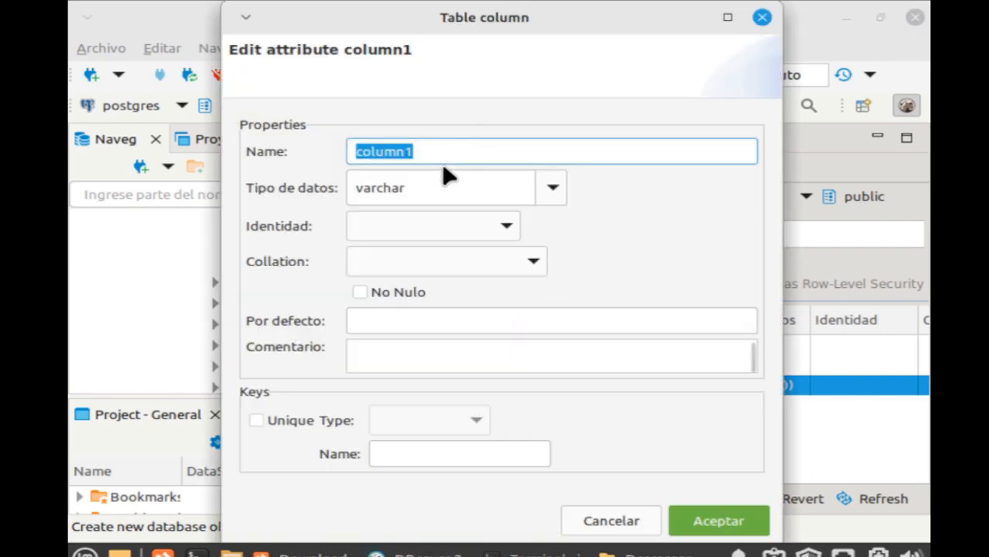
{"action": "type", "text": "edad"}
{"action": "left_click", "coordinate": [458, 180]}
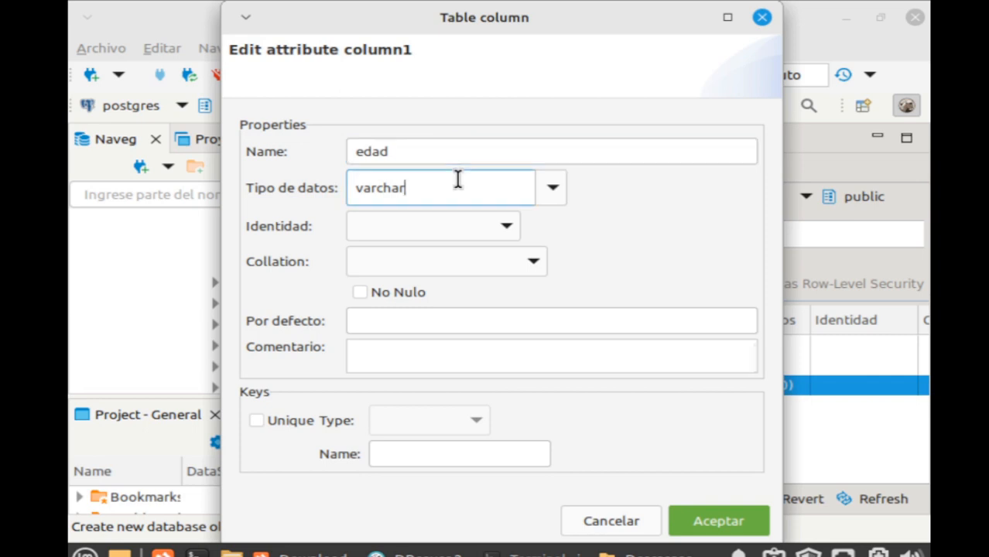
{"action": "double_click", "coordinate": [457, 179]}
{"action": "type", "text": "int"}
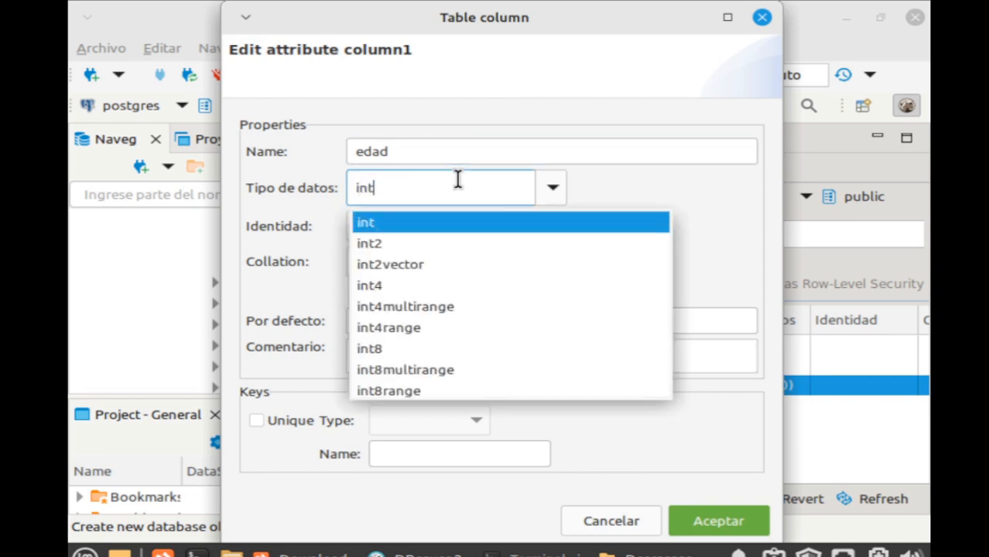
{"action": "type", "text": "eg"}
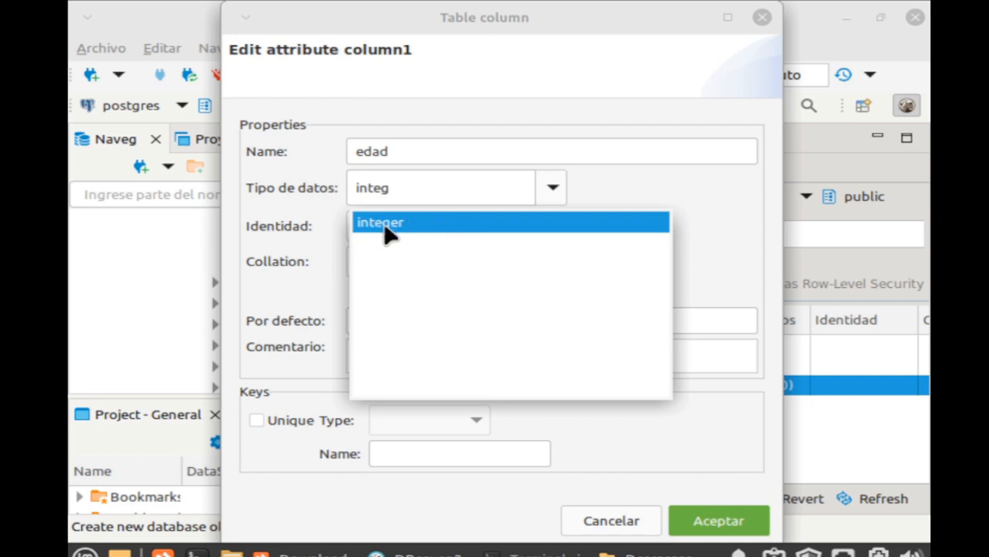
{"action": "left_click", "coordinate": [710, 203]}
{"action": "type", "text": "e"}
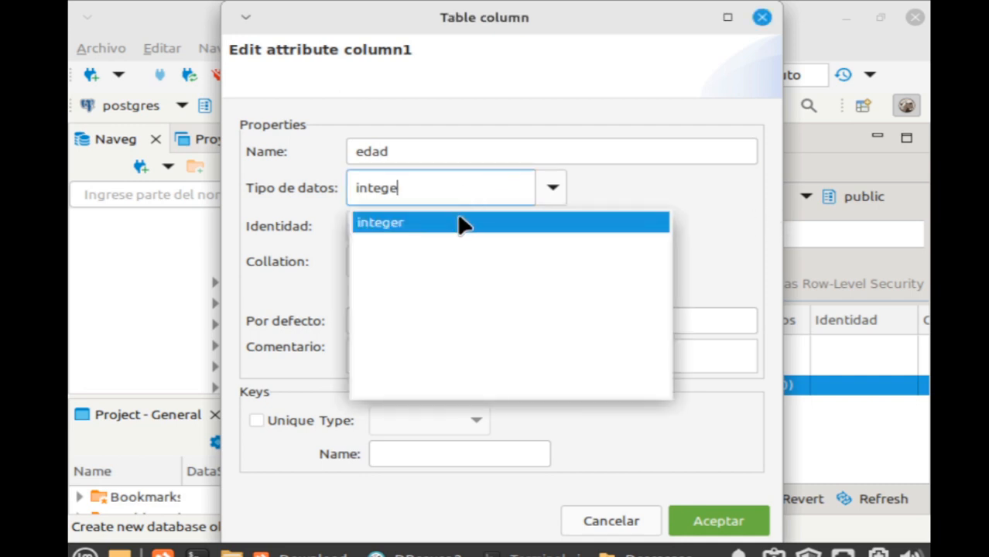
{"action": "left_click", "coordinate": [458, 223]}
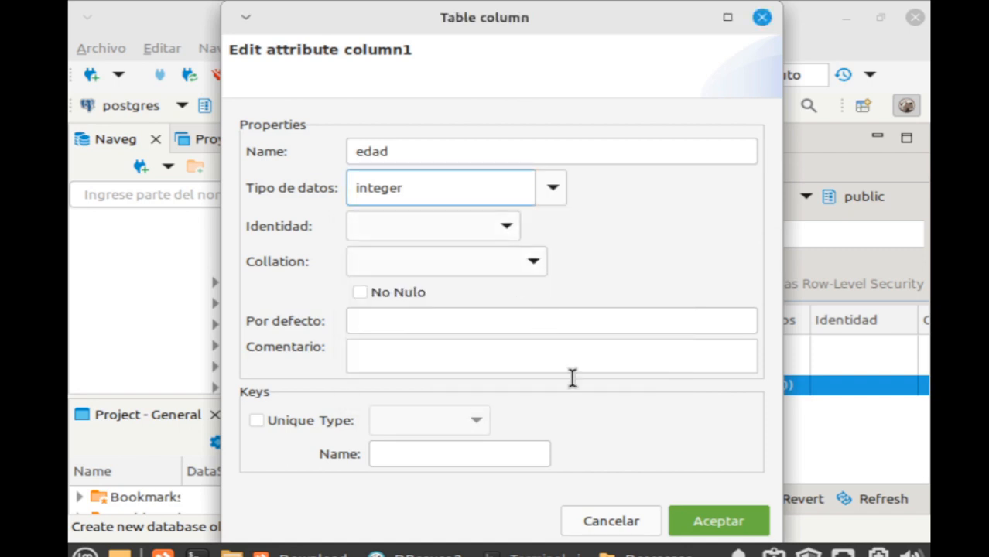
{"action": "left_click", "coordinate": [361, 293]}
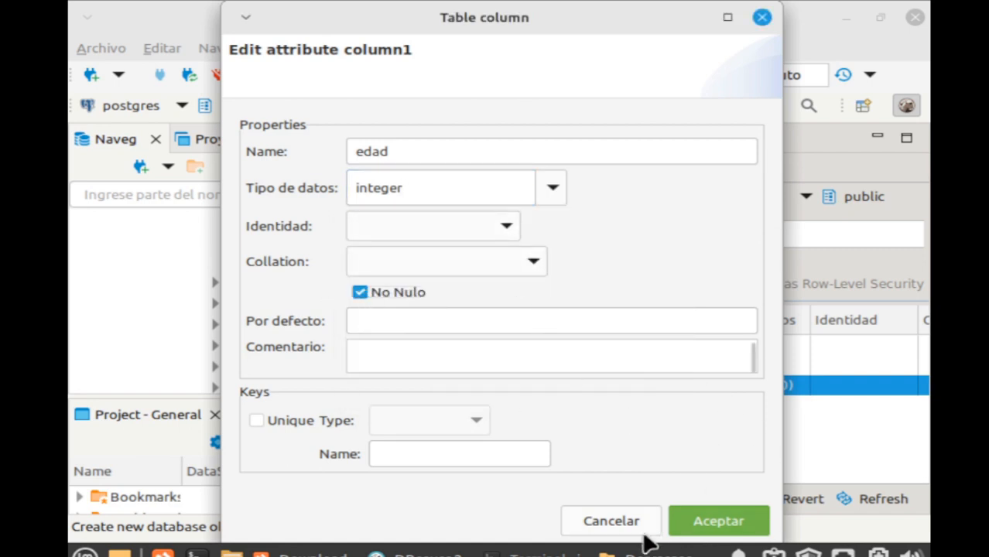
{"action": "left_click", "coordinate": [691, 525]}
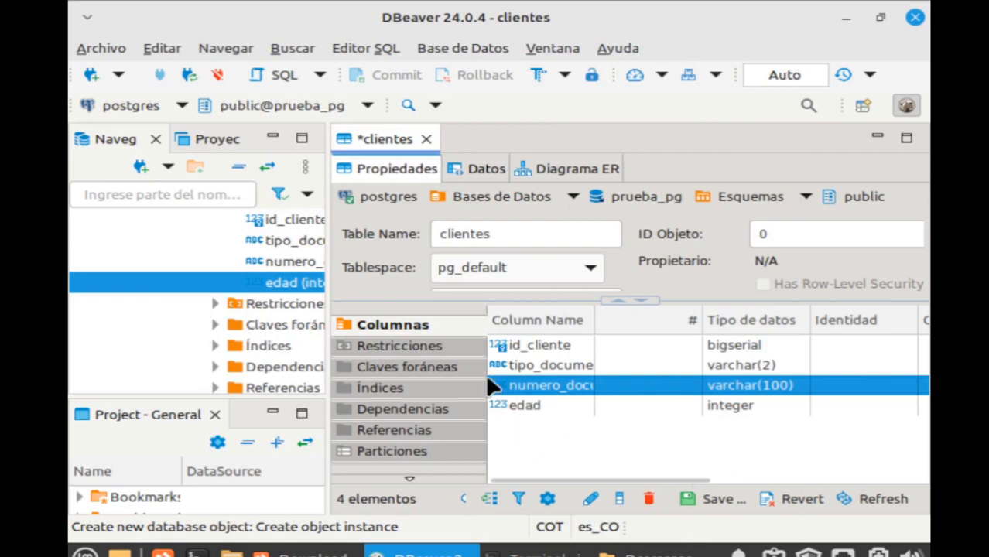
Create UNIQUE KEY clientes_unique on tipo_documento and numero_documento.
{"action": "left_click", "coordinate": [415, 346]}
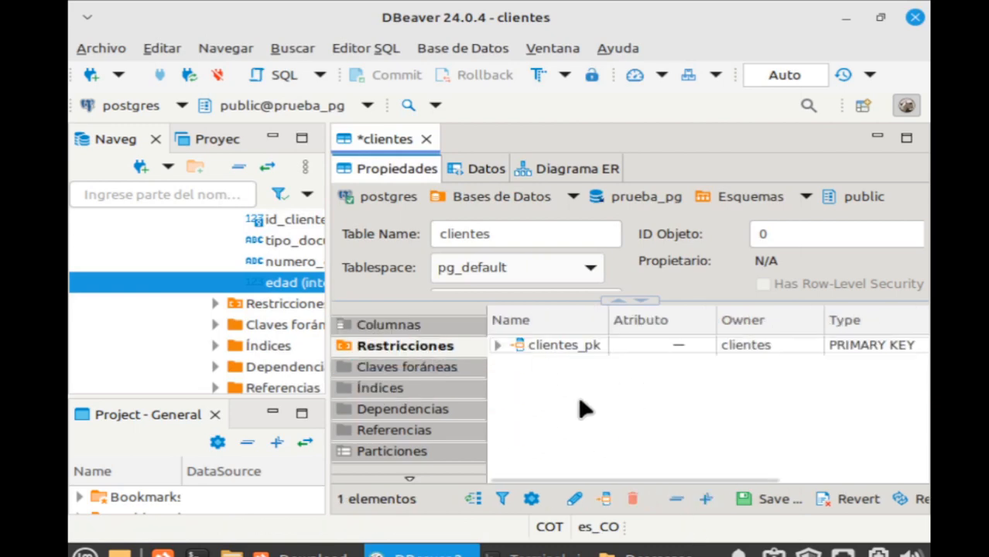
{"action": "right_click", "coordinate": [545, 385]}
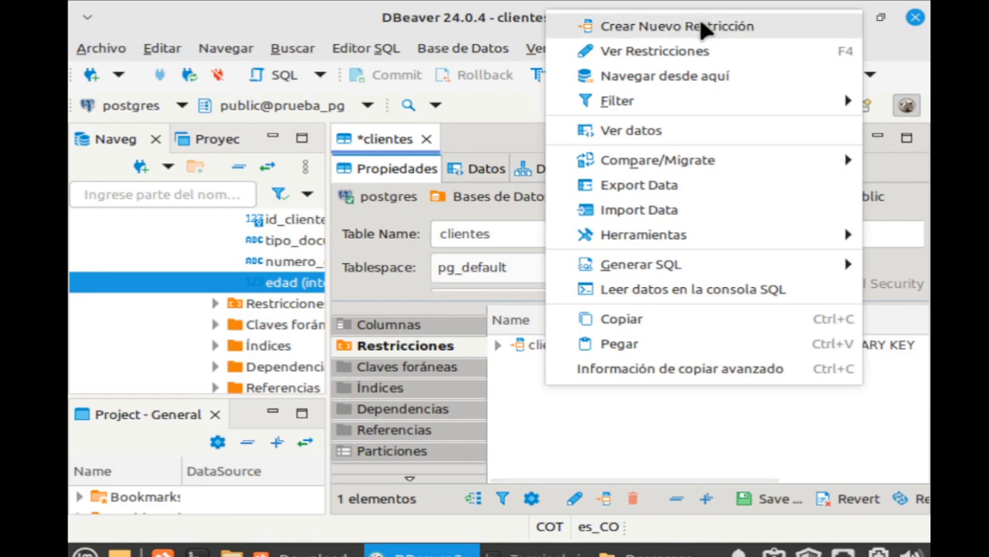
{"action": "left_click", "coordinate": [677, 26]}
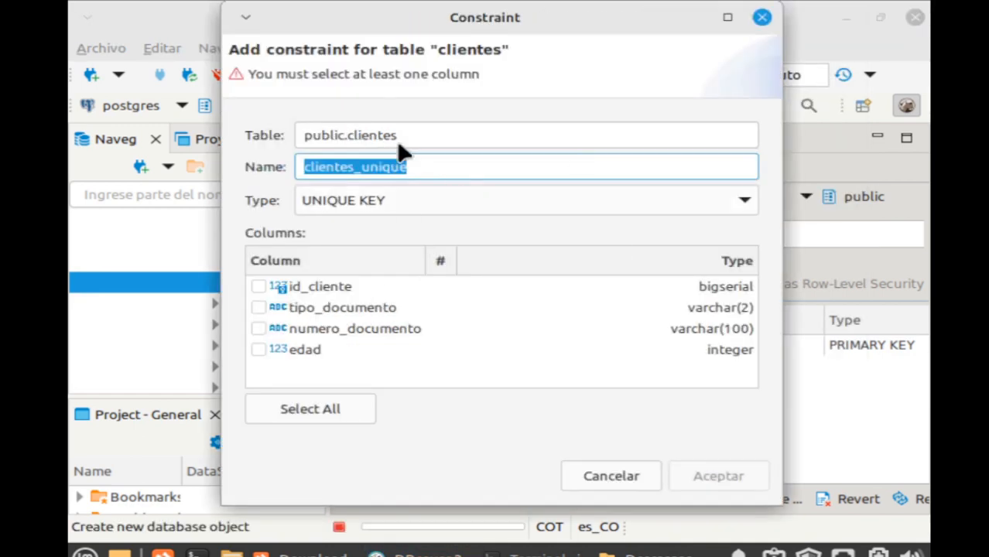
{"action": "left_click", "coordinate": [390, 209]}
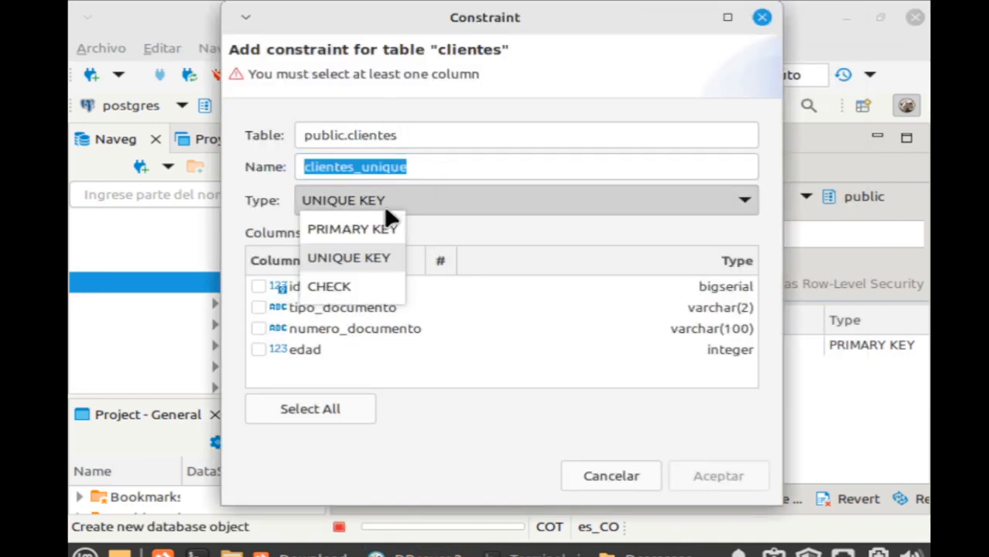
{"action": "left_click", "coordinate": [374, 261]}
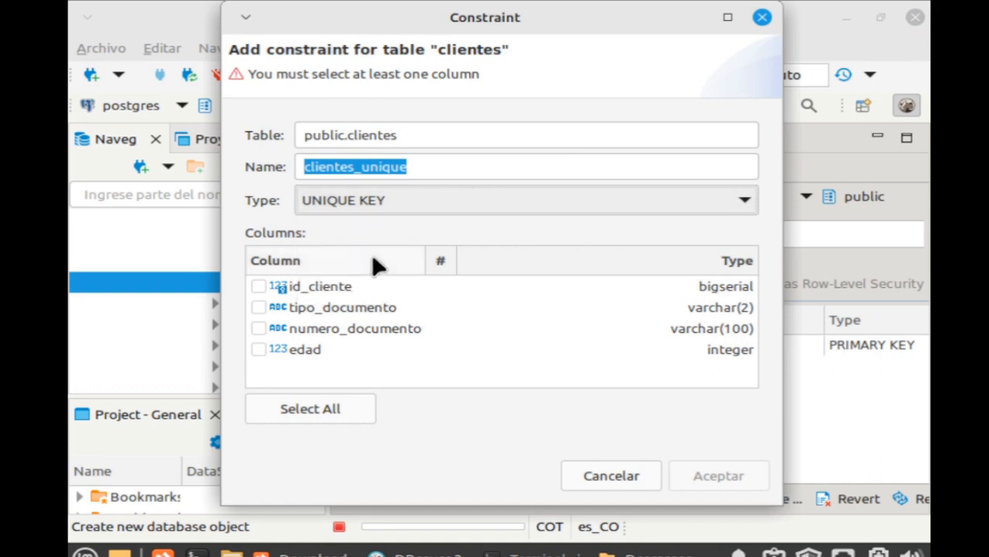
{"action": "left_click", "coordinate": [259, 308]}
{"action": "left_click", "coordinate": [260, 328]}
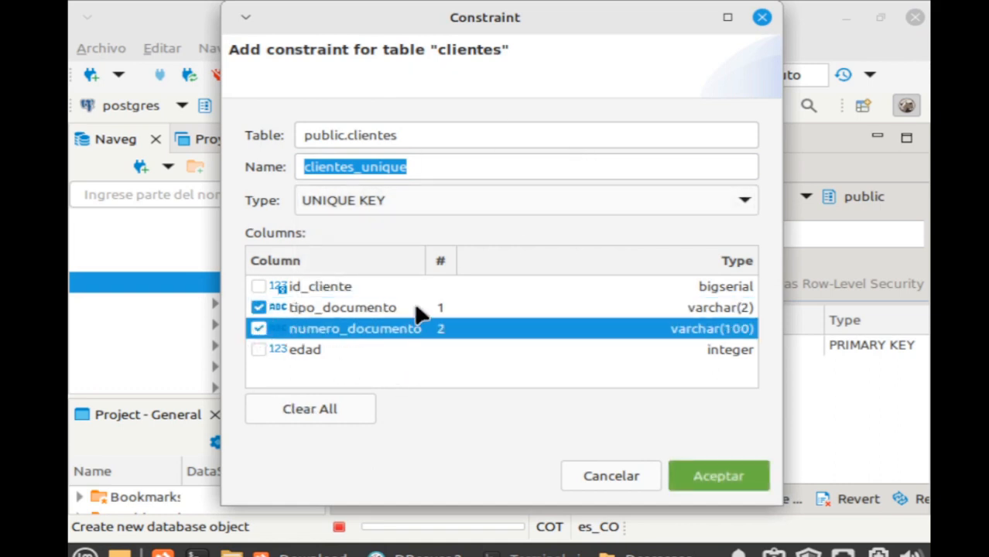
{"action": "left_click", "coordinate": [715, 476]}
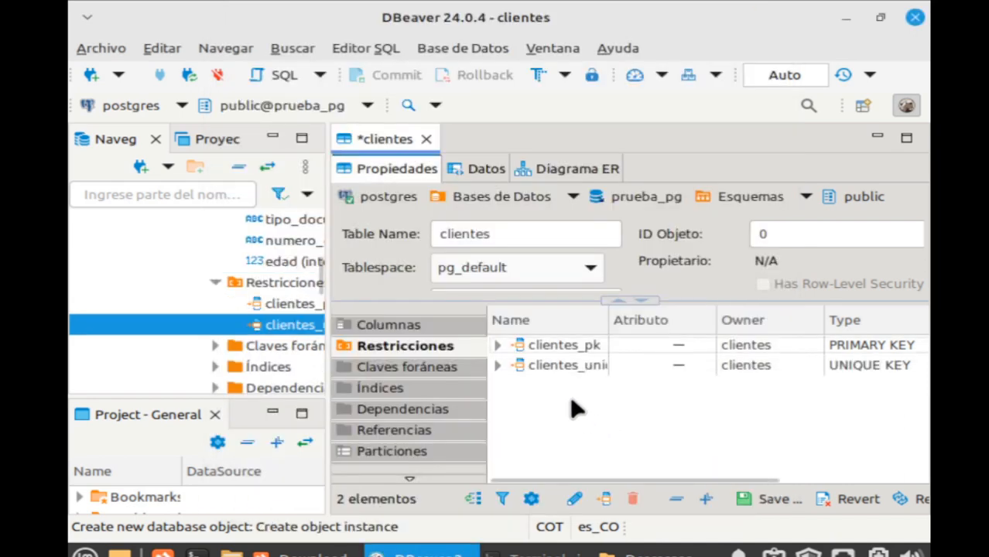
Add CHECK constraint clientes_check on edad: edad > 0 and edad <= 140.
{"action": "right_click", "coordinate": [573, 409]}
{"action": "left_click", "coordinate": [747, 37]}
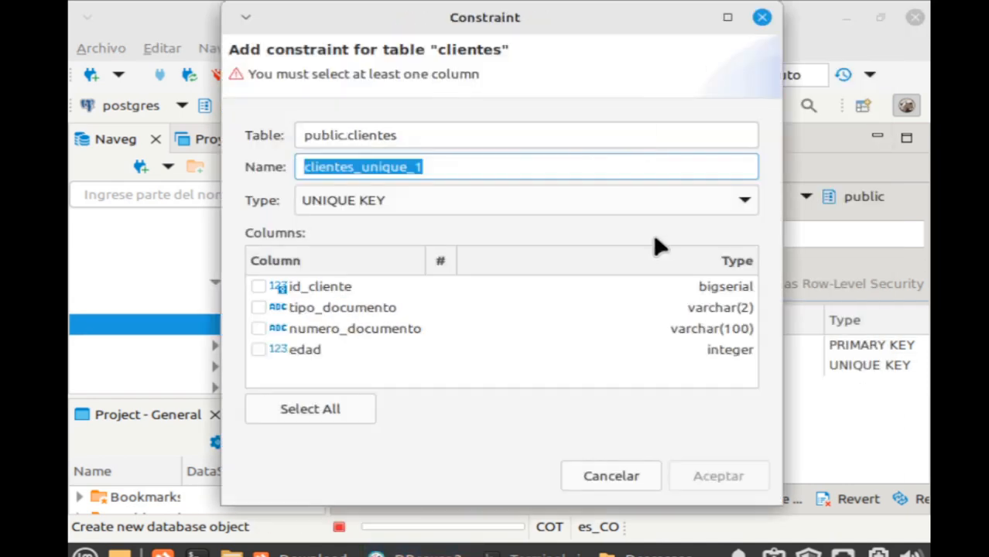
{"action": "left_click", "coordinate": [259, 350]}
{"action": "left_click", "coordinate": [436, 203]}
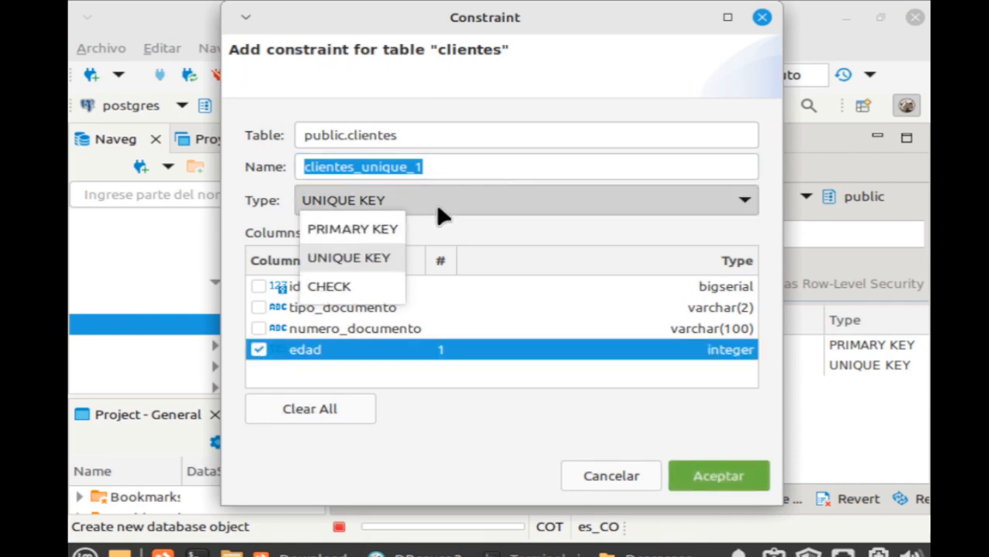
{"action": "left_click", "coordinate": [354, 285]}
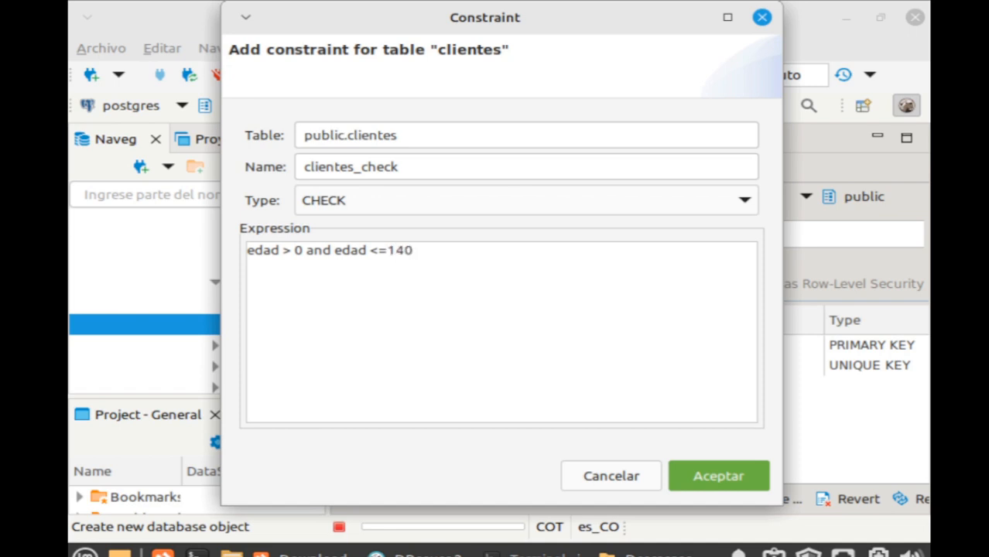
{"action": "left_click", "coordinate": [719, 472]}
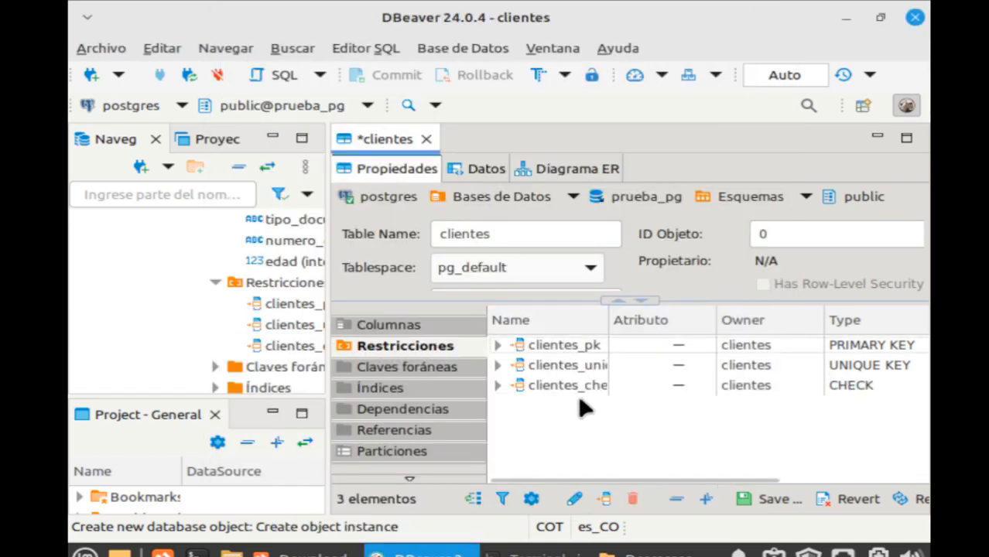
In the Índices section, create a new index on tipo_documento and numero_documento.
{"action": "left_click", "coordinate": [418, 322]}
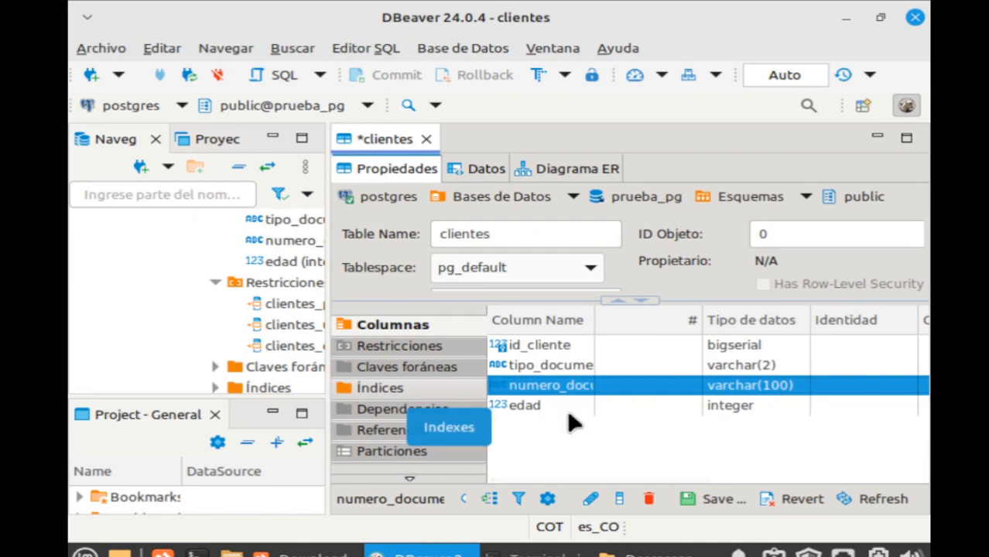
{"action": "left_click", "coordinate": [419, 391]}
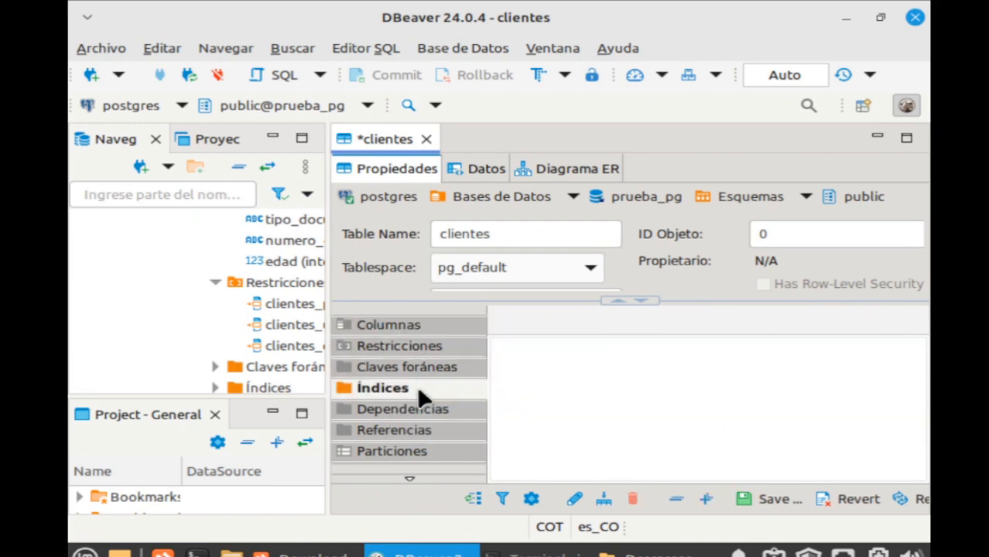
{"action": "right_click", "coordinate": [561, 376]}
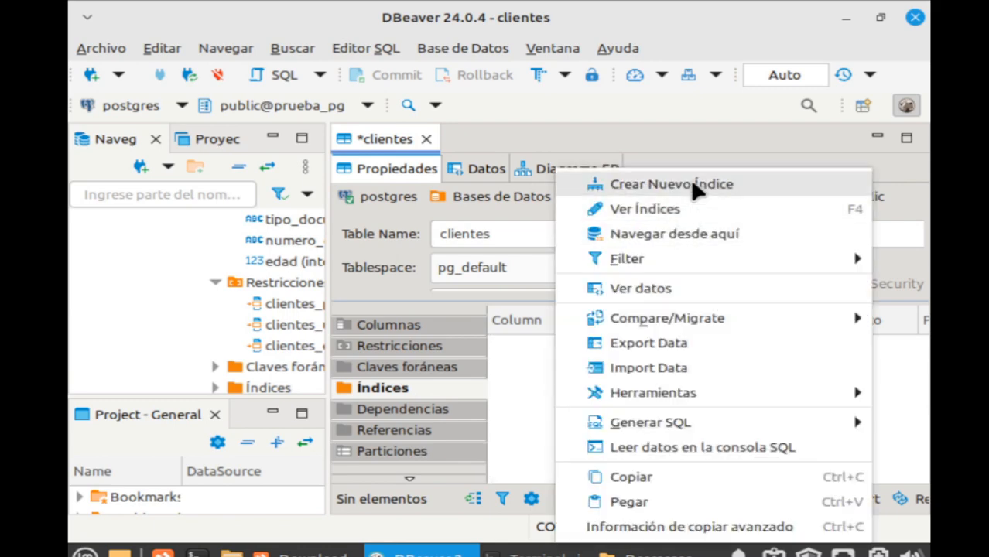
{"action": "left_click", "coordinate": [671, 184]}
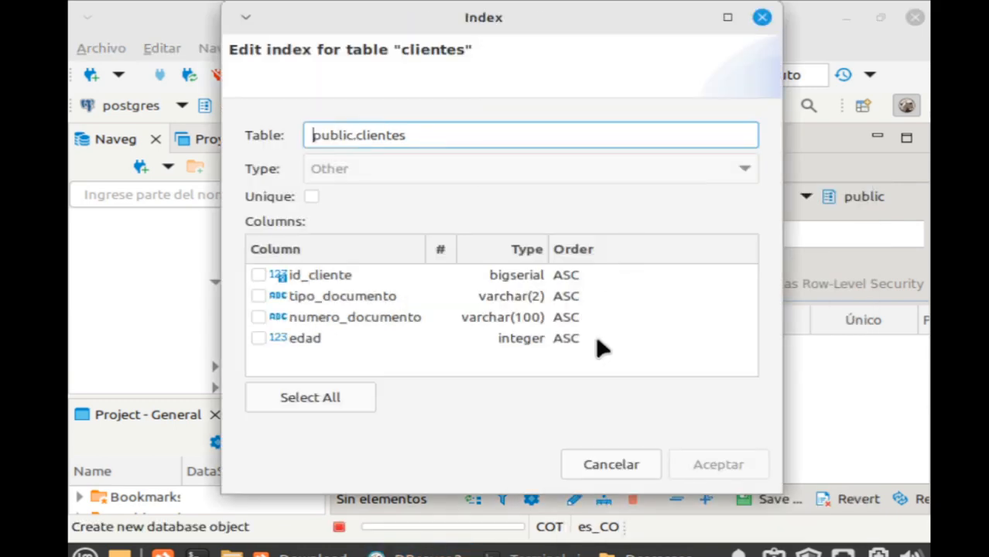
{"action": "left_click", "coordinate": [259, 295]}
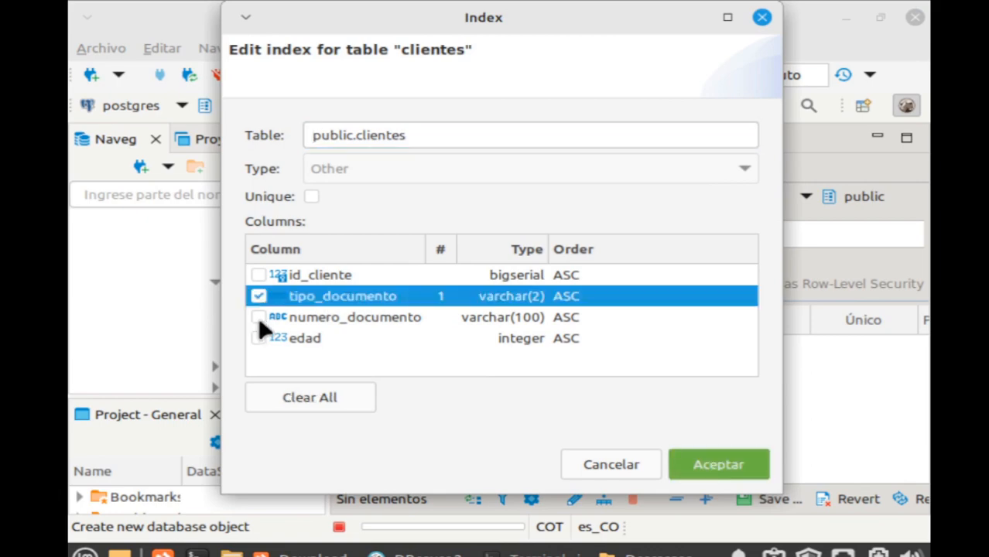
{"action": "left_click", "coordinate": [258, 318]}
{"action": "left_click", "coordinate": [719, 466]}
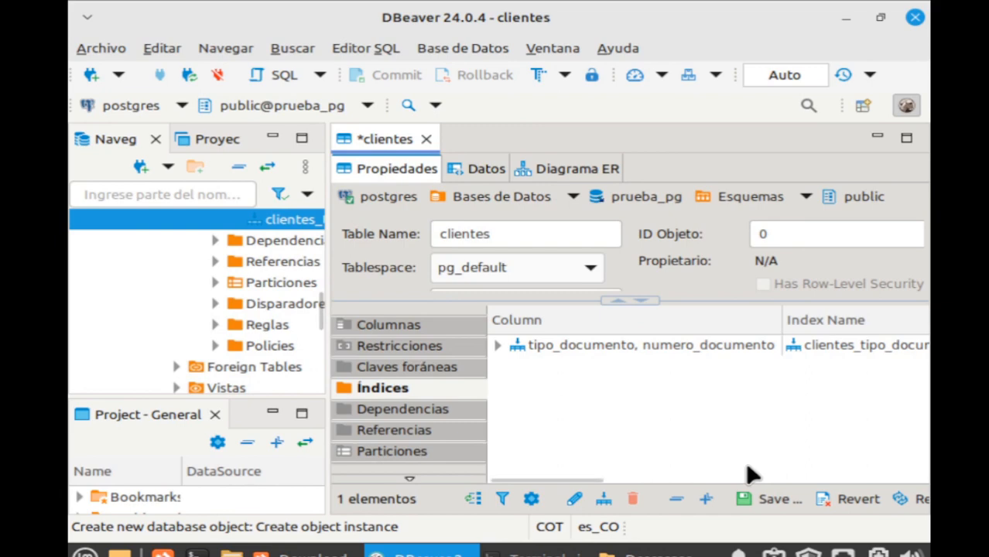
Review the generated SQL, including the CREATE INDEX statement, and persist clientes to prueba_pg.
{"action": "left_click", "coordinate": [777, 499]}
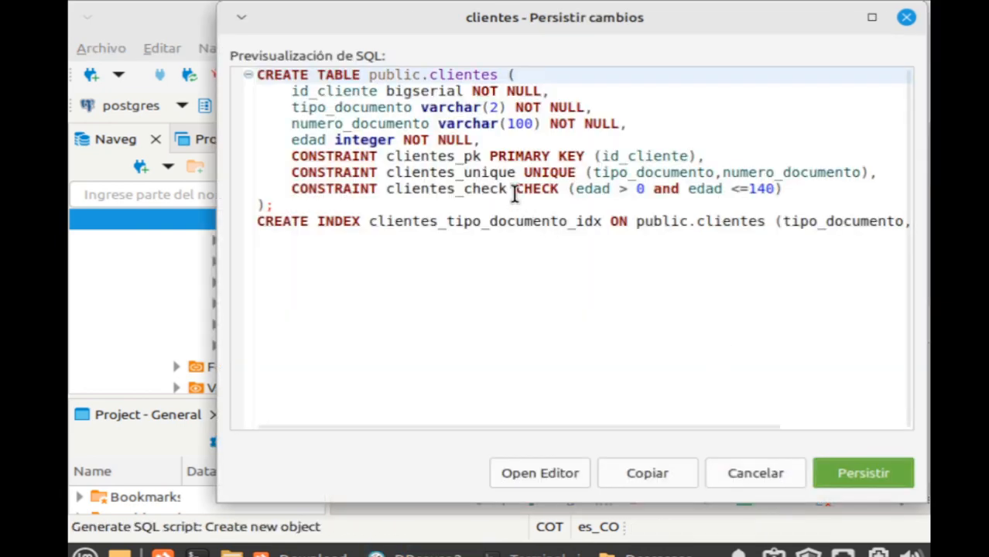
{"action": "left_click_drag", "start_coordinate": [256, 75], "coordinate": [748, 269]}
{"action": "left_click", "coordinate": [666, 284]}
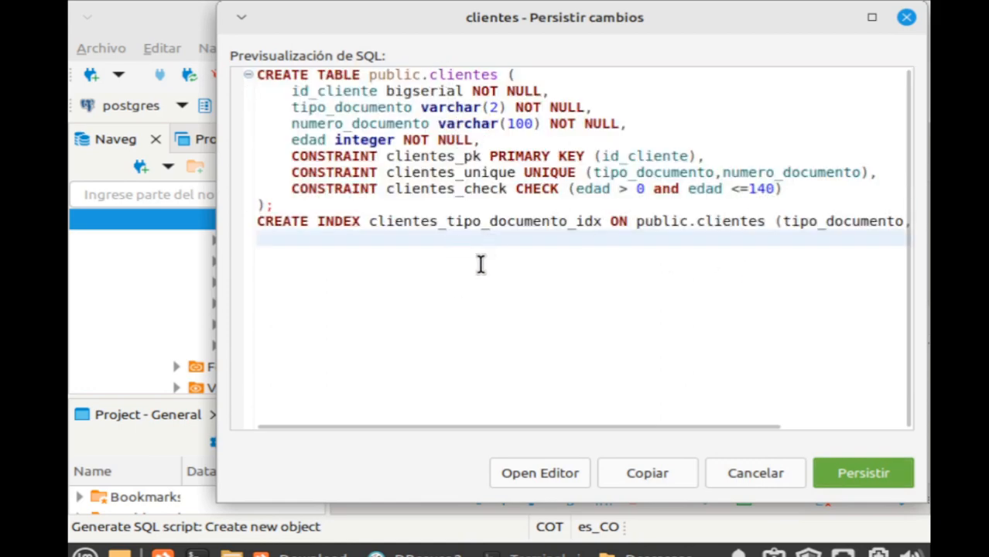
{"action": "left_click_drag", "start_coordinate": [256, 231], "coordinate": [239, 224]}
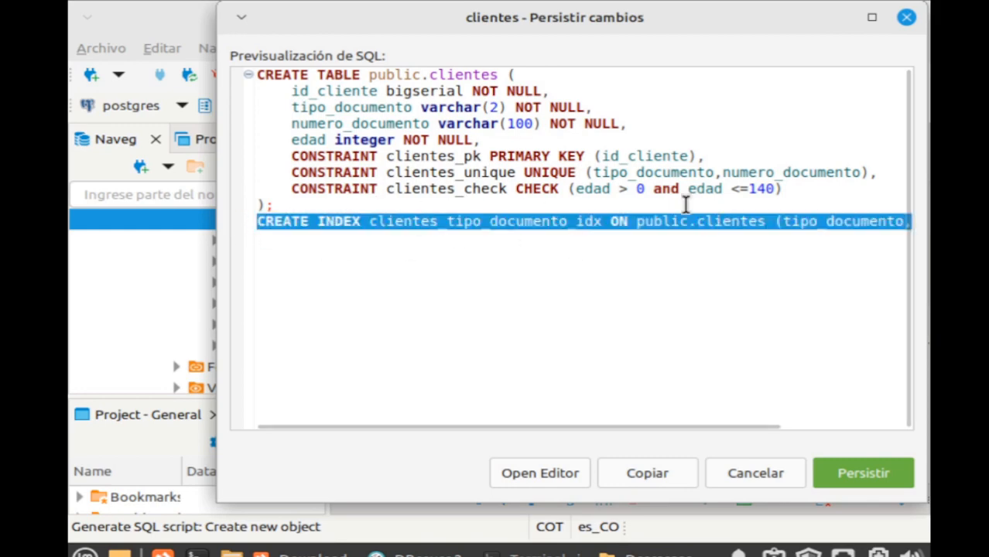
{"action": "left_click", "coordinate": [656, 302]}
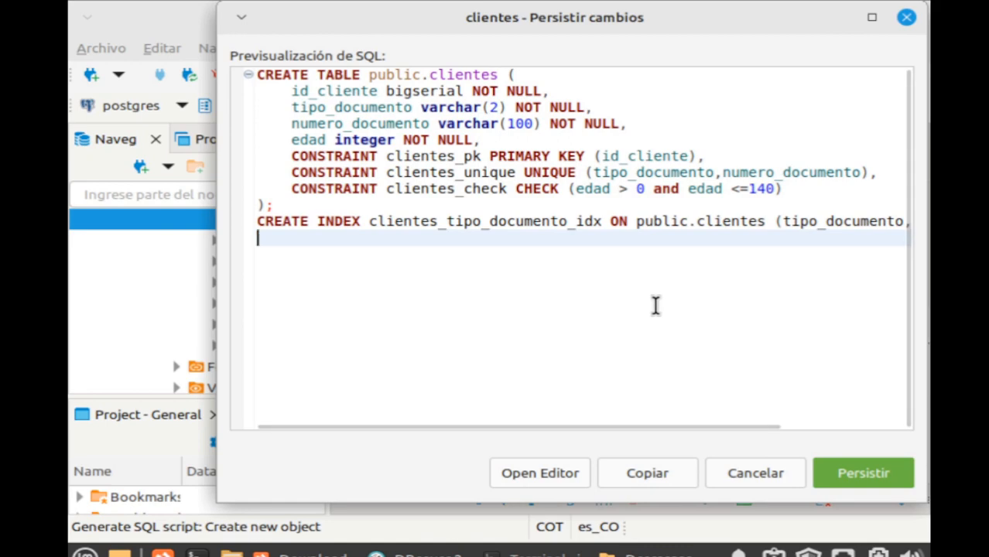
{"action": "left_click", "coordinate": [857, 476]}
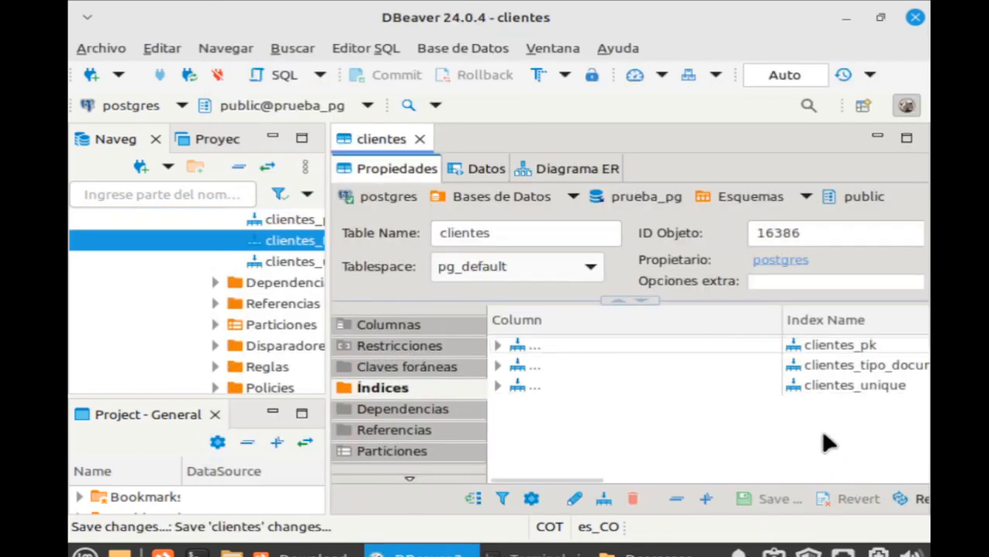
Close the clientes table editor and the Project panel to enlarge the navigator.
{"action": "left_click", "coordinate": [418, 139]}
{"action": "scroll", "coordinate": [248, 255], "scroll_direction": "up", "scroll_amount": 2}
{"action": "scroll", "coordinate": [247, 251], "scroll_direction": "up", "scroll_amount": 5}
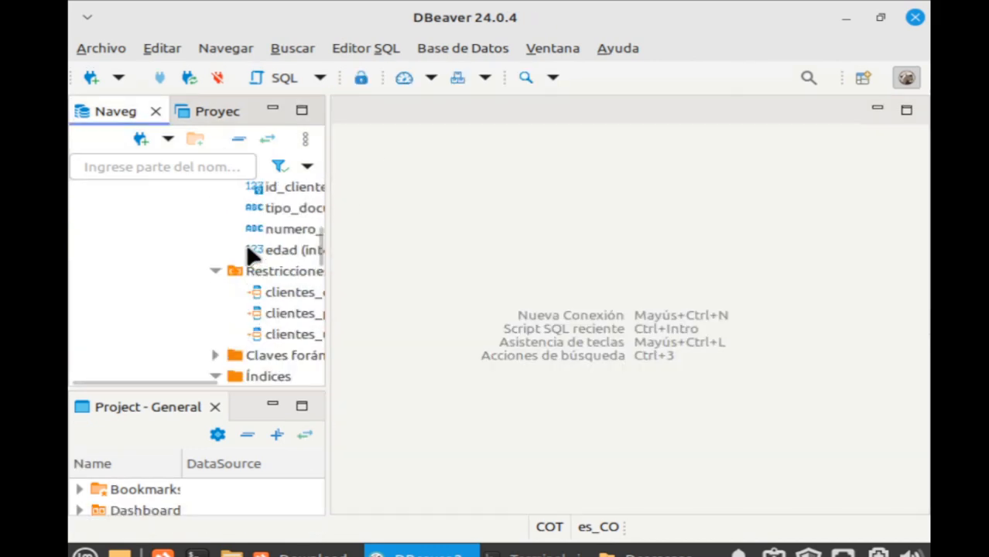
{"action": "scroll", "coordinate": [258, 319], "scroll_direction": "down", "scroll_amount": 4}
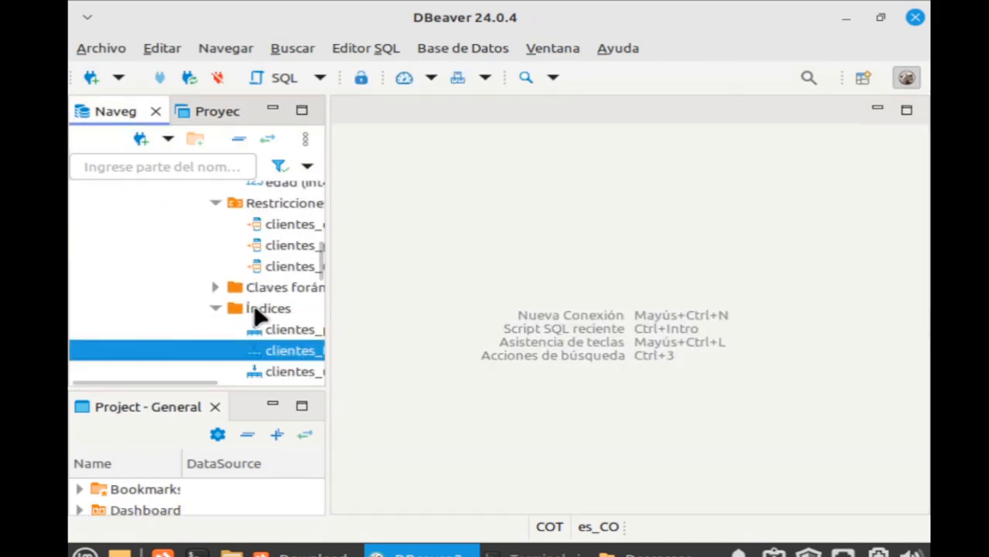
{"action": "scroll", "coordinate": [258, 342], "scroll_direction": "up", "scroll_amount": 1}
{"action": "scroll", "coordinate": [259, 339], "scroll_direction": "up", "scroll_amount": 5}
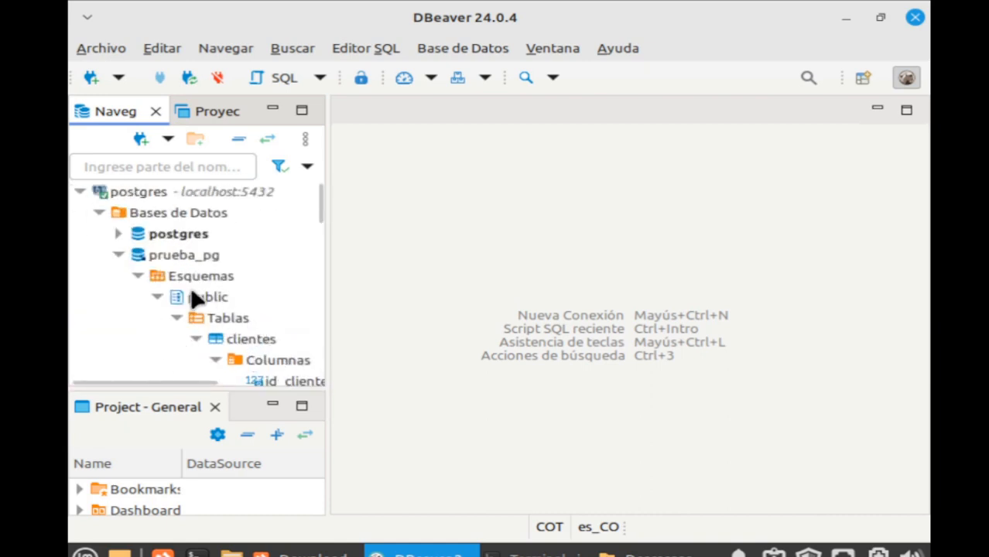
{"action": "left_click", "coordinate": [215, 407]}
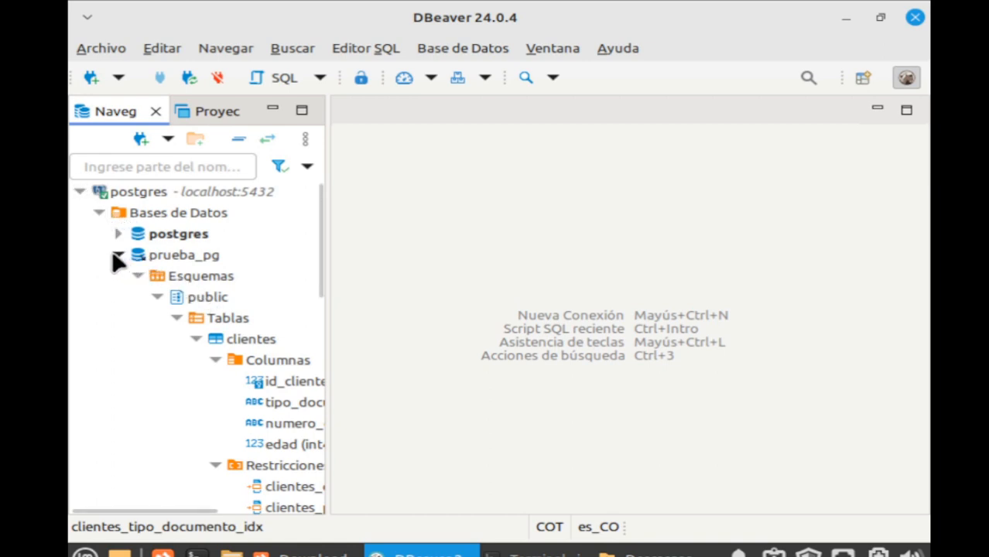
Browse the prueba connection's tree down to its clientes table.
{"action": "left_click", "coordinate": [80, 192]}
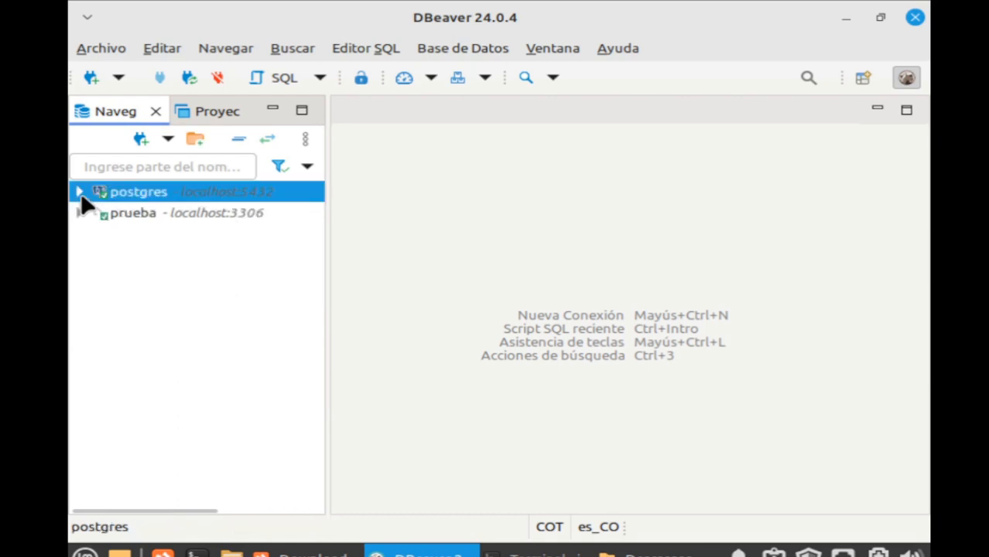
{"action": "left_click", "coordinate": [79, 214]}
{"action": "left_click", "coordinate": [99, 234]}
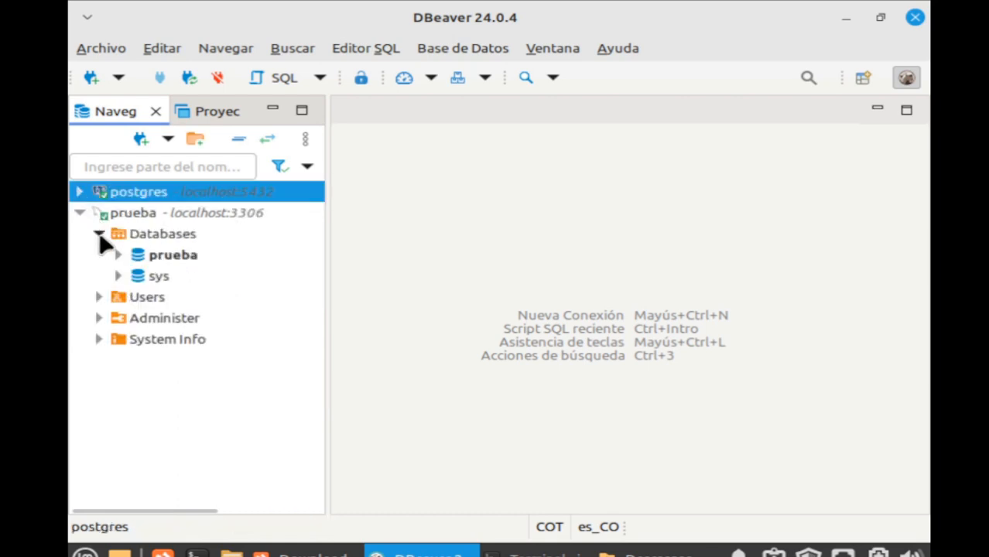
{"action": "left_click", "coordinate": [118, 255]}
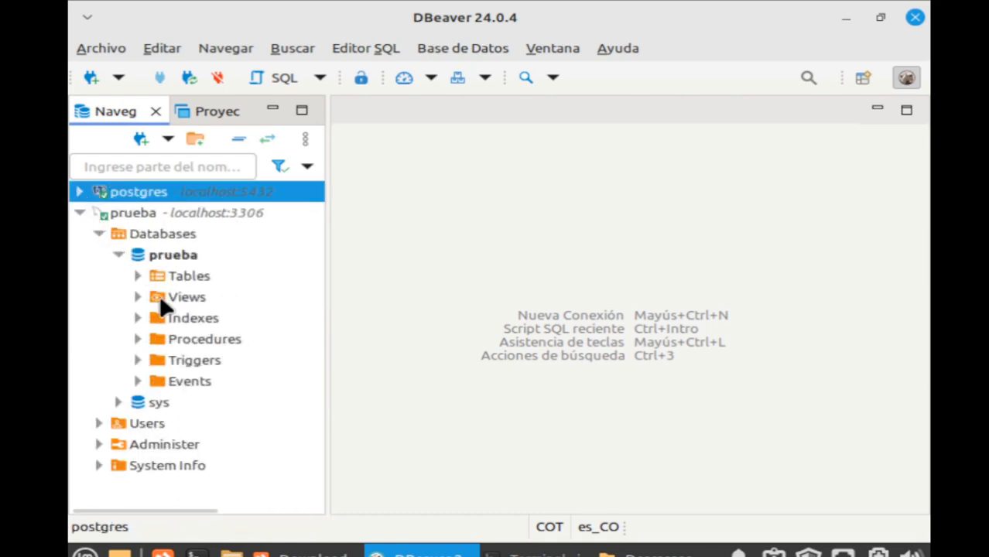
{"action": "left_click", "coordinate": [138, 276]}
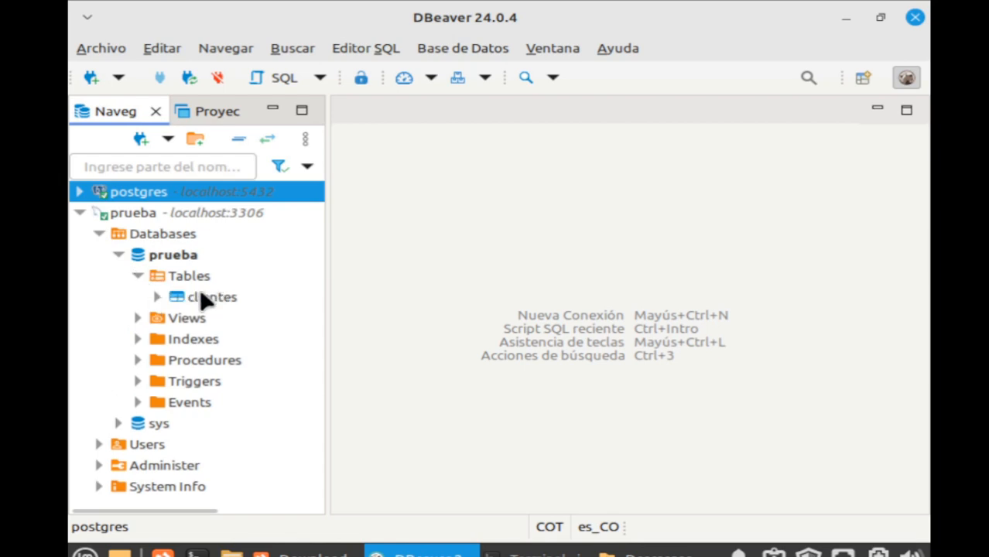
{"action": "left_click", "coordinate": [157, 297]}
{"action": "left_click", "coordinate": [157, 297]}
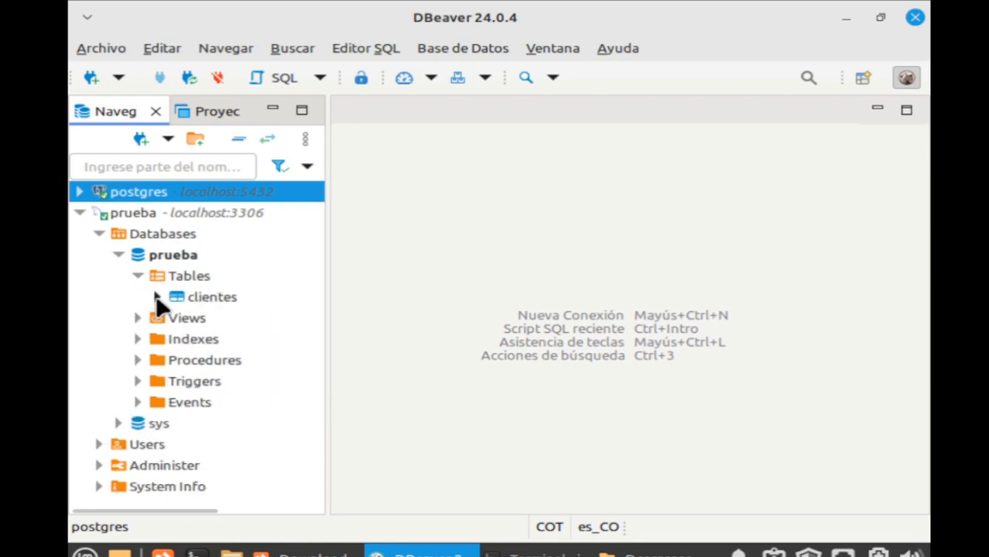
{"action": "left_click", "coordinate": [214, 301]}
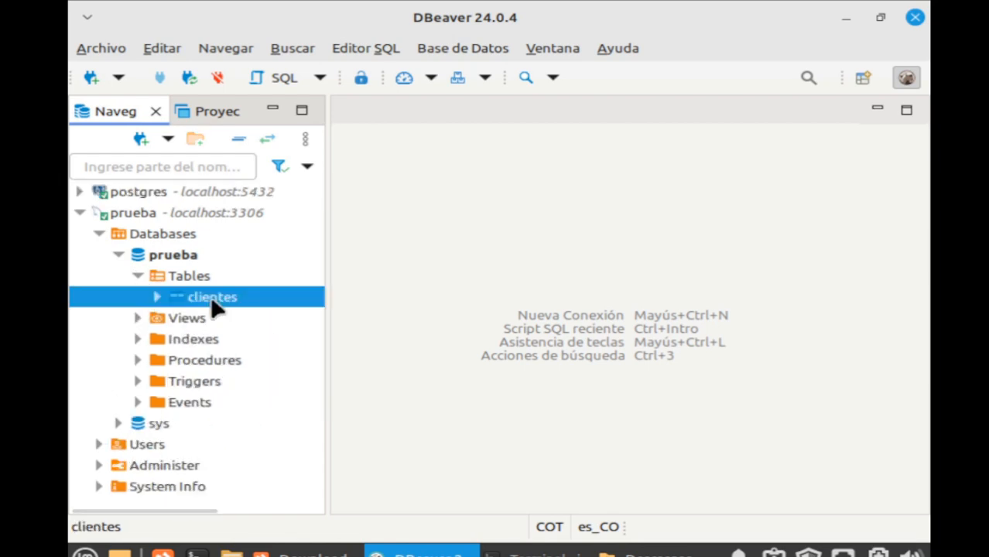
Collapse prueba and expand postgres > Bases de Datos > prueba_pg.
{"action": "left_click", "coordinate": [79, 212]}
{"action": "left_click", "coordinate": [79, 192]}
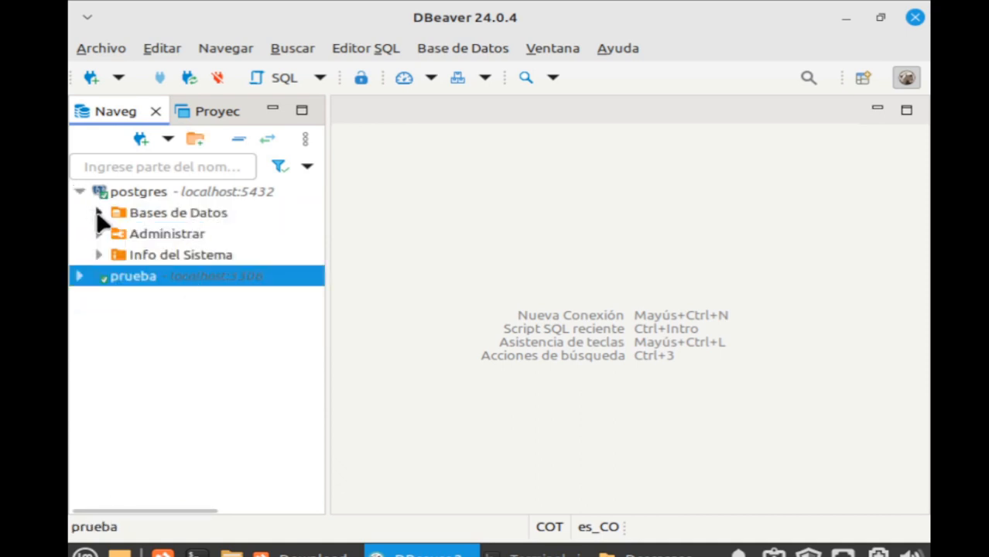
{"action": "left_click", "coordinate": [99, 213]}
{"action": "left_click", "coordinate": [118, 254]}
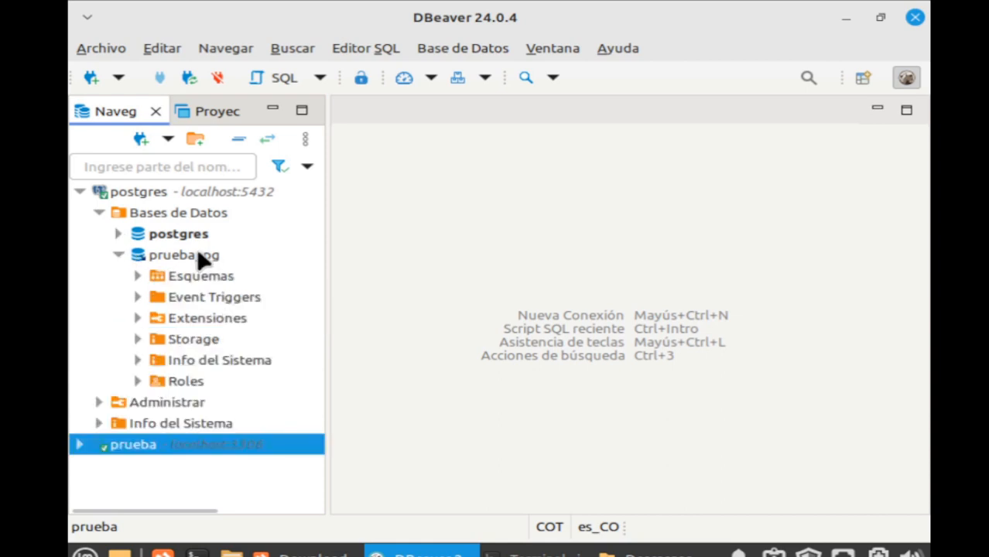